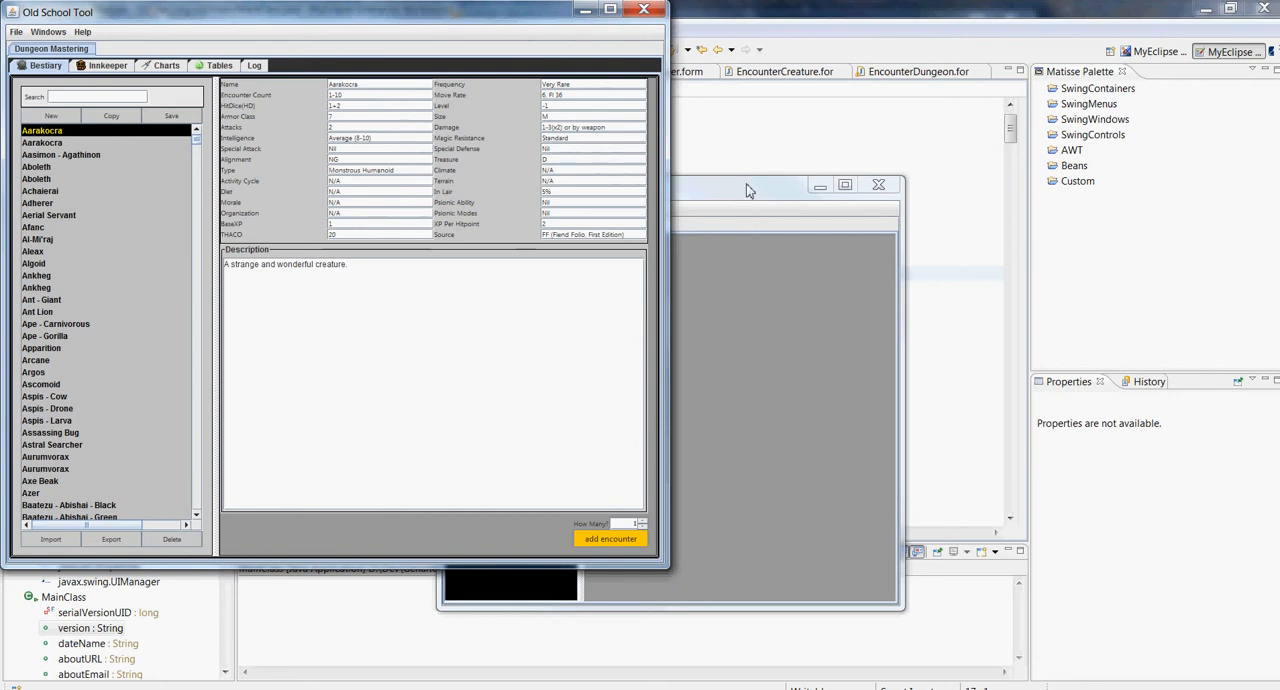
# Move the DM Screen window away from the main window and widen both the window and its chart list
pyautogui.moveTo(766, 194); pyautogui.dragTo(1062, 246)
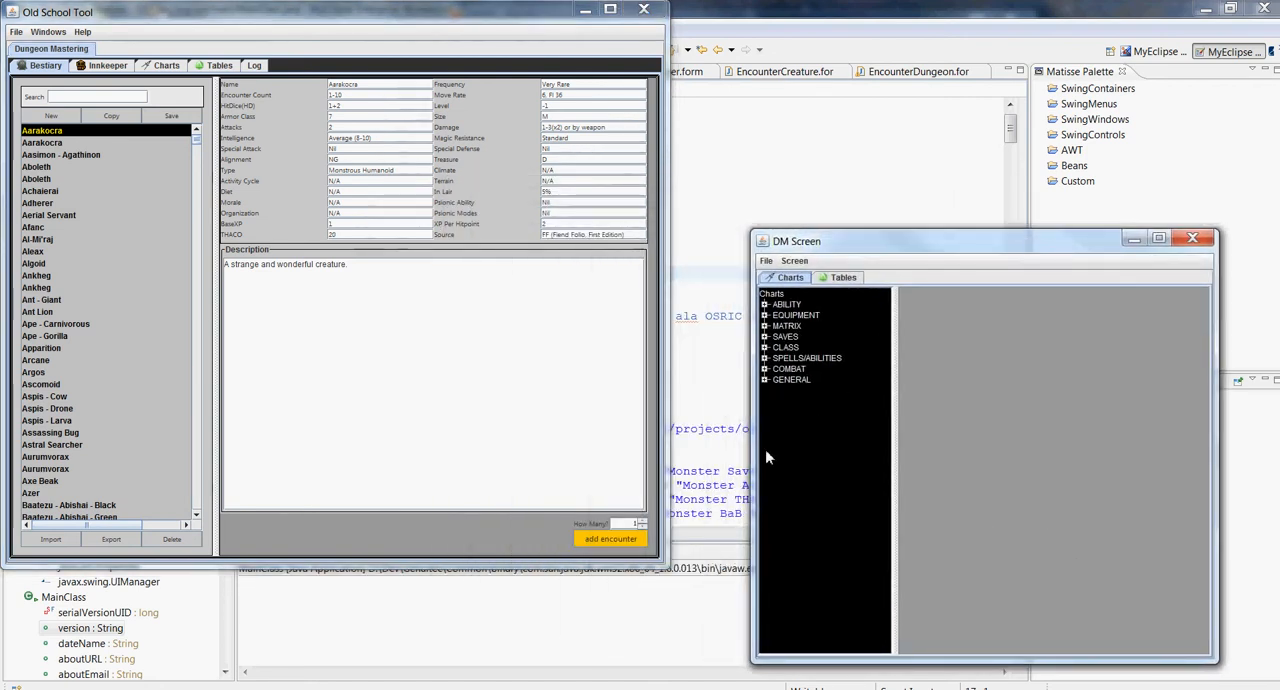
pyautogui.moveTo(753, 462); pyautogui.dragTo(428, 485)
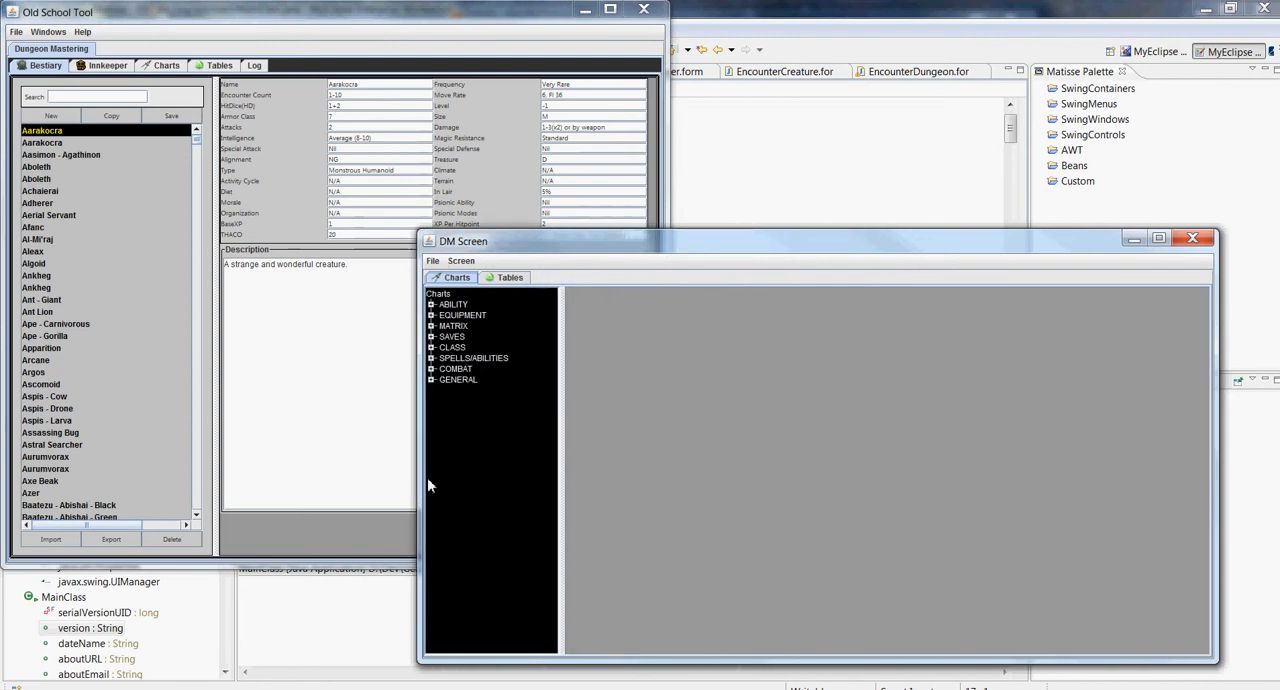
pyautogui.moveTo(565, 463); pyautogui.dragTo(609, 463)
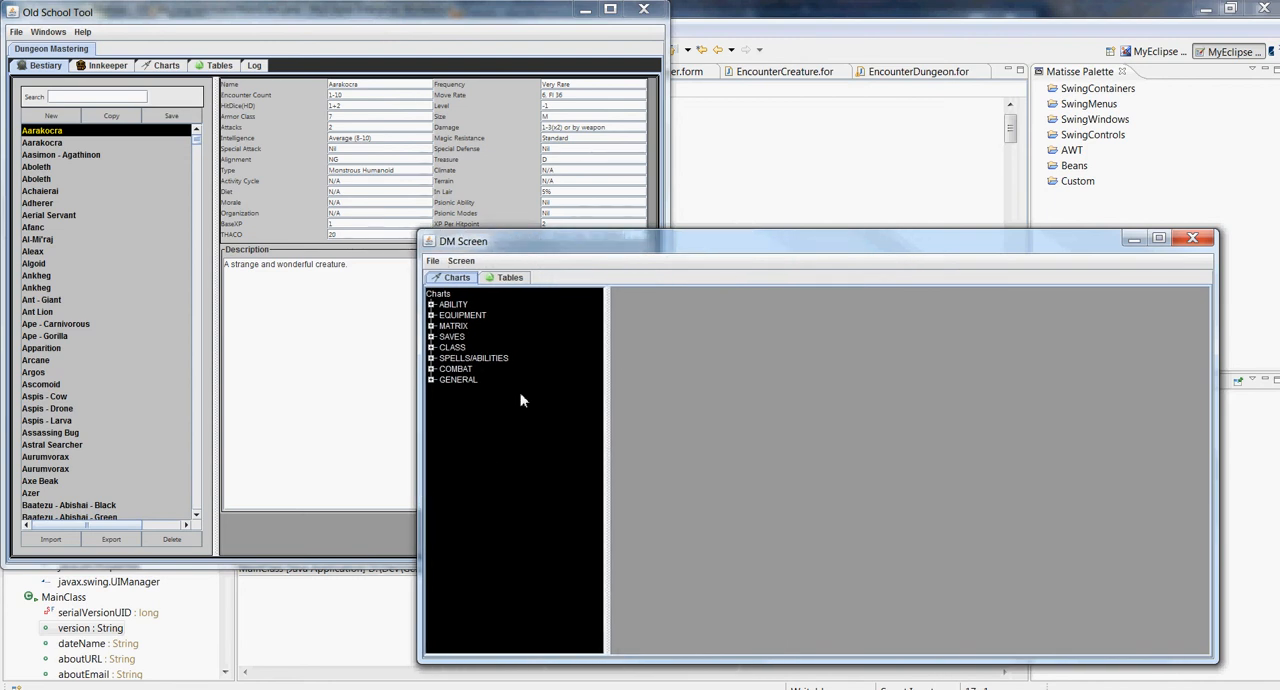
# Expand the GENERAL, COMBAT and SPELLS/ABILITIES chart categories and make the DM Screen window taller
pyautogui.click(431, 380)
pyautogui.click(431, 369)
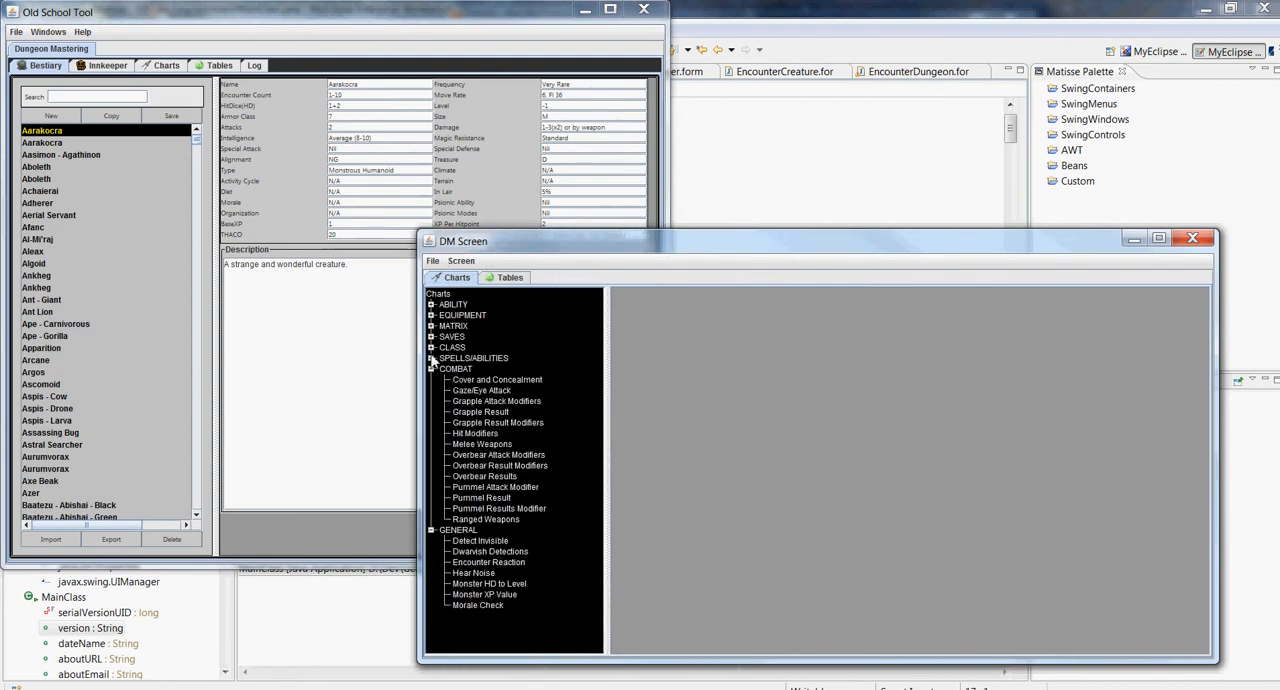
pyautogui.click(431, 358)
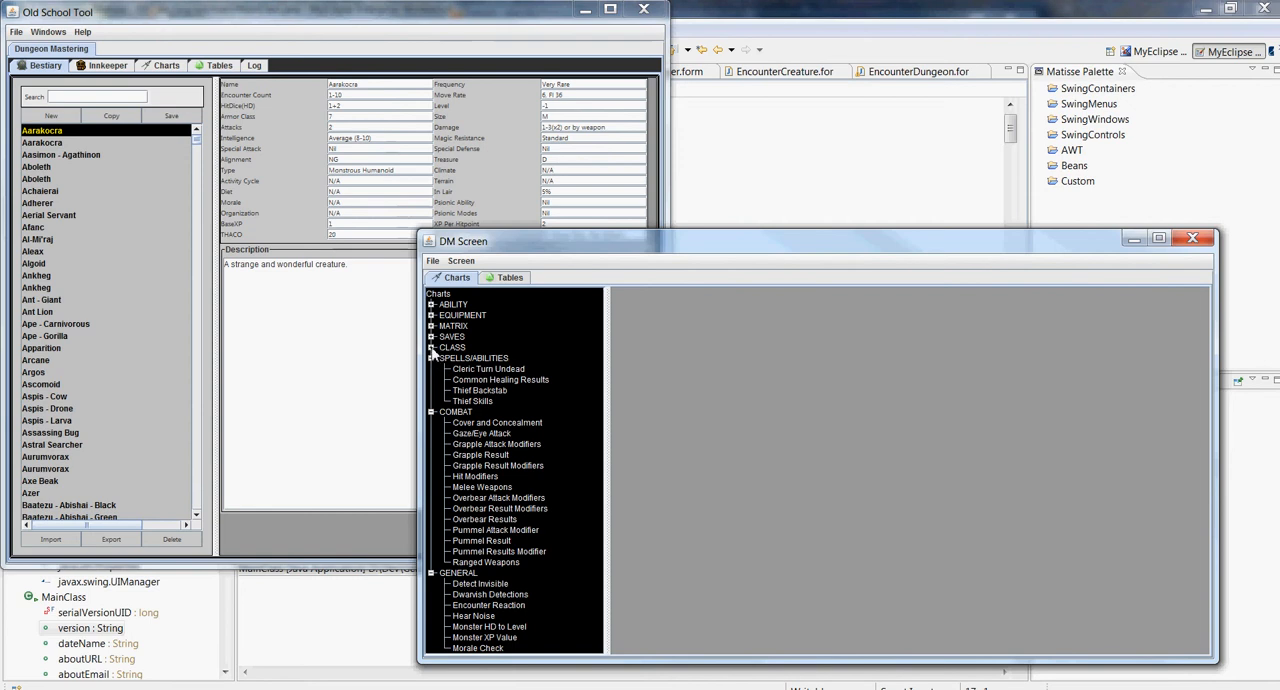
pyautogui.click(431, 347)
pyautogui.click(431, 347)
pyautogui.moveTo(536, 231); pyautogui.dragTo(537, 141)
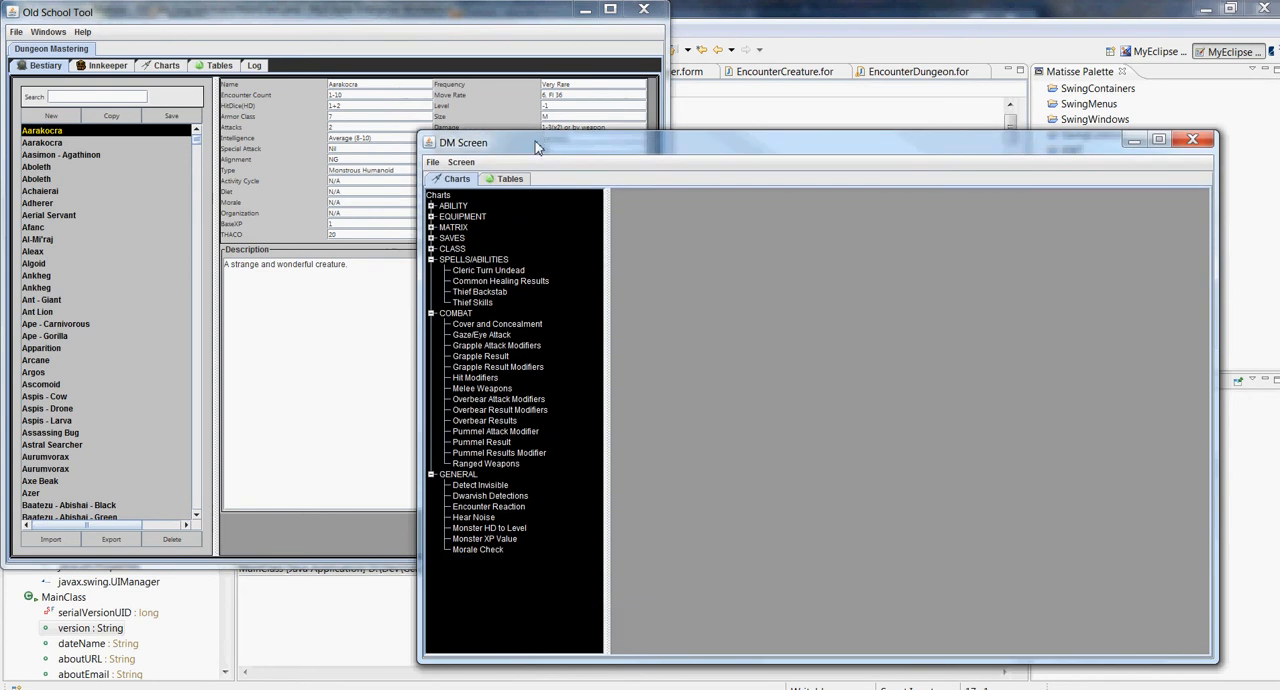
# Display the Magic-User Saves and Item Saves charts from the SAVES category, and collapse the category again
pyautogui.click(431, 238)
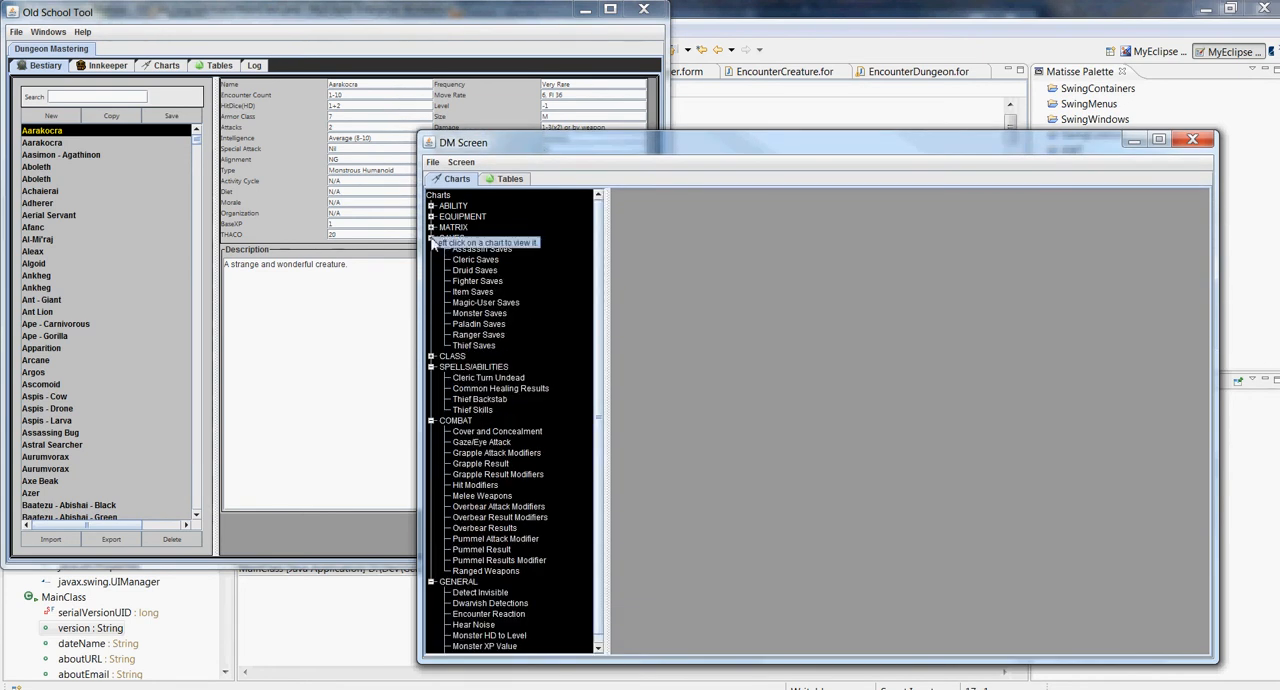
pyautogui.click(431, 238)
pyautogui.click(431, 238)
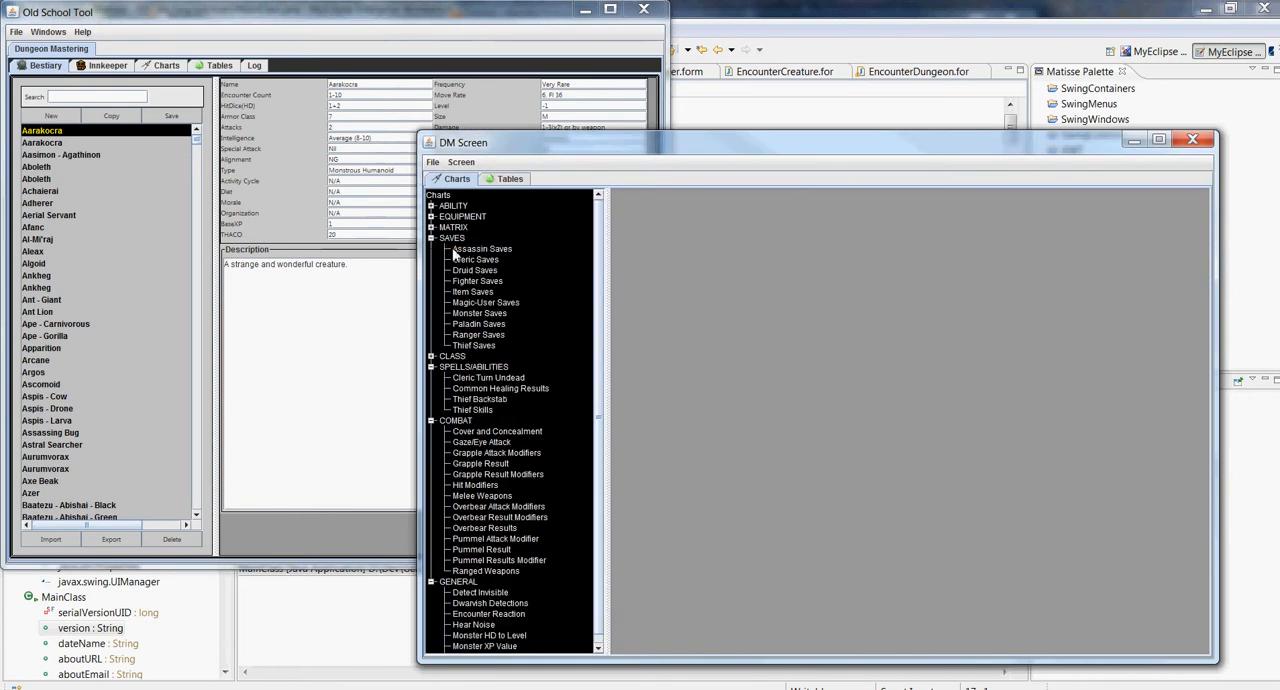
pyautogui.click(482, 302)
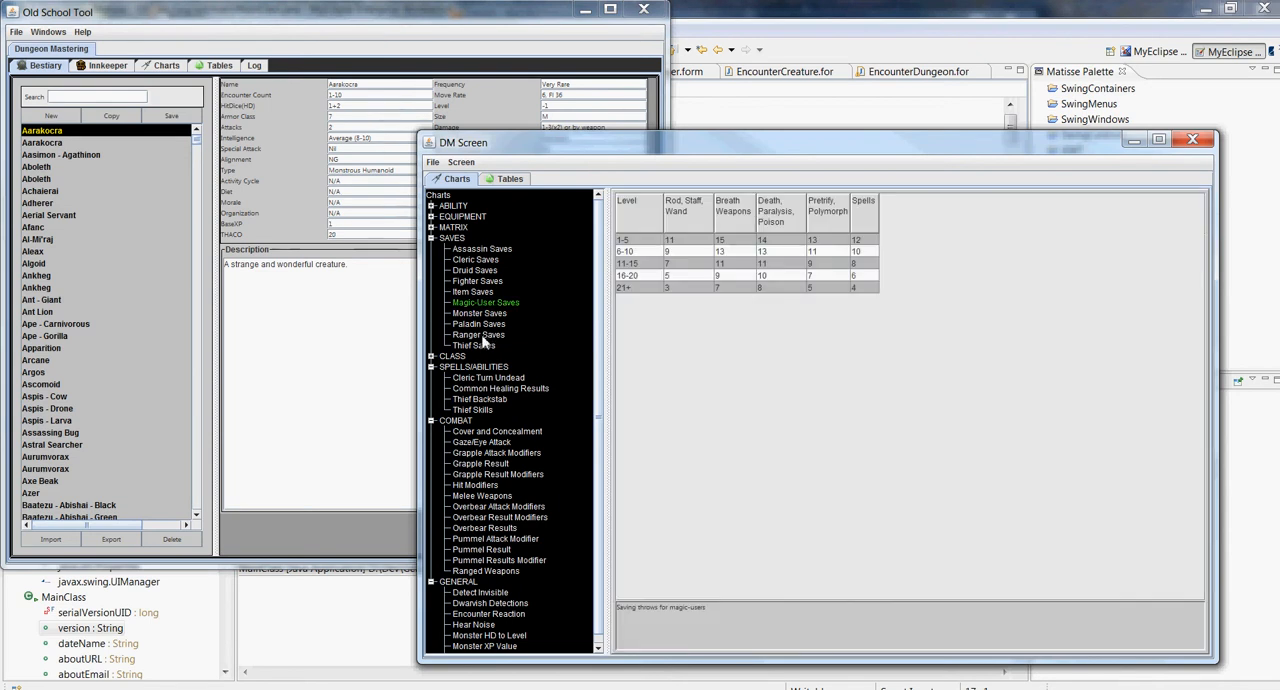
pyautogui.click(485, 292)
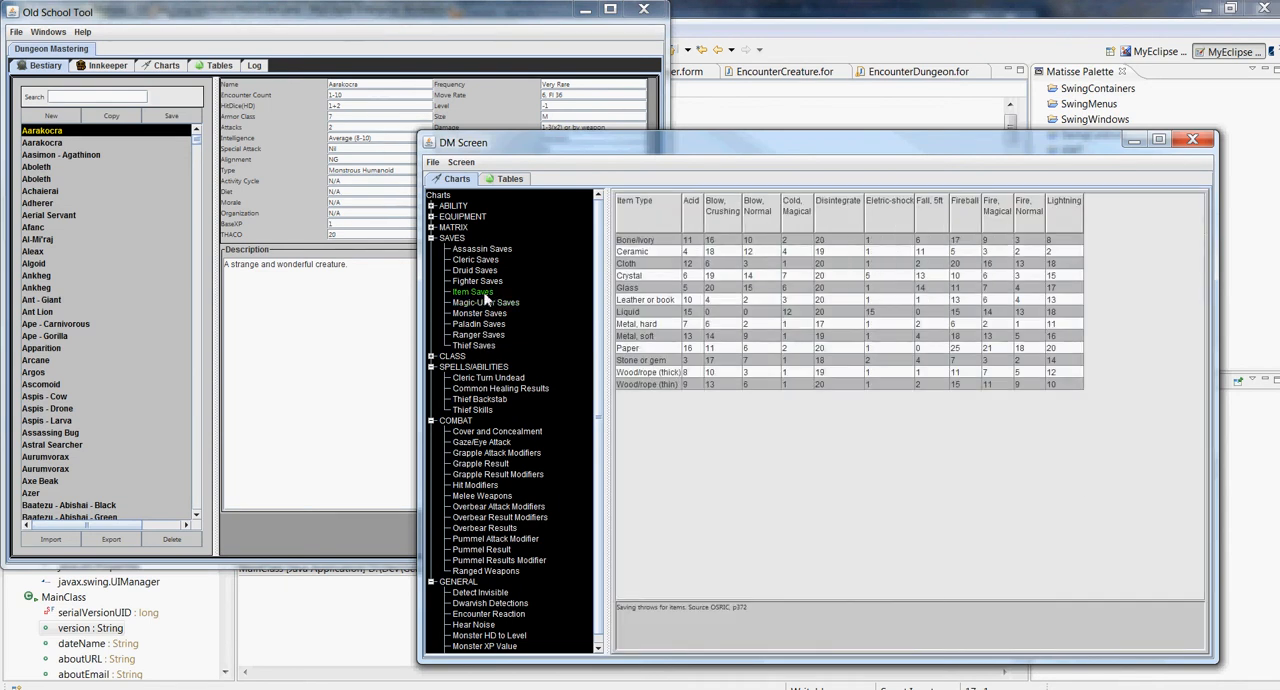
pyautogui.click(432, 239)
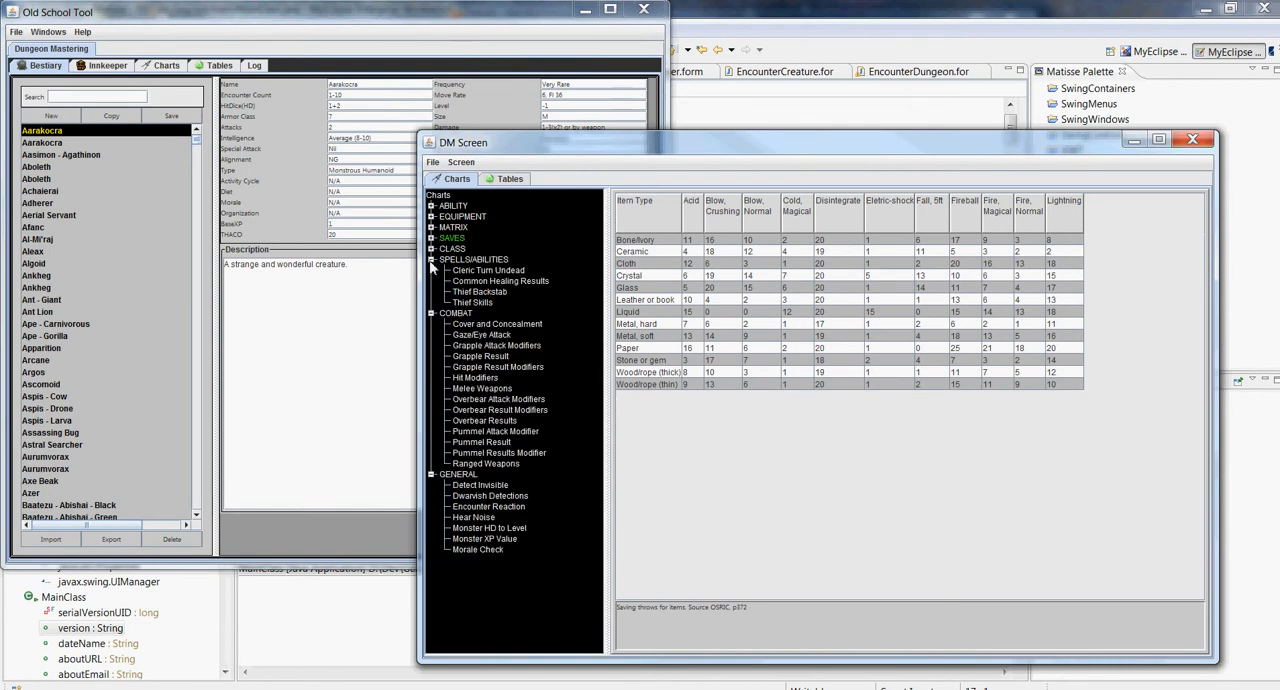
# Check the descriptions of the GENERAL charts and look through the charts listed under ABILITY
pyautogui.moveTo(515, 437)
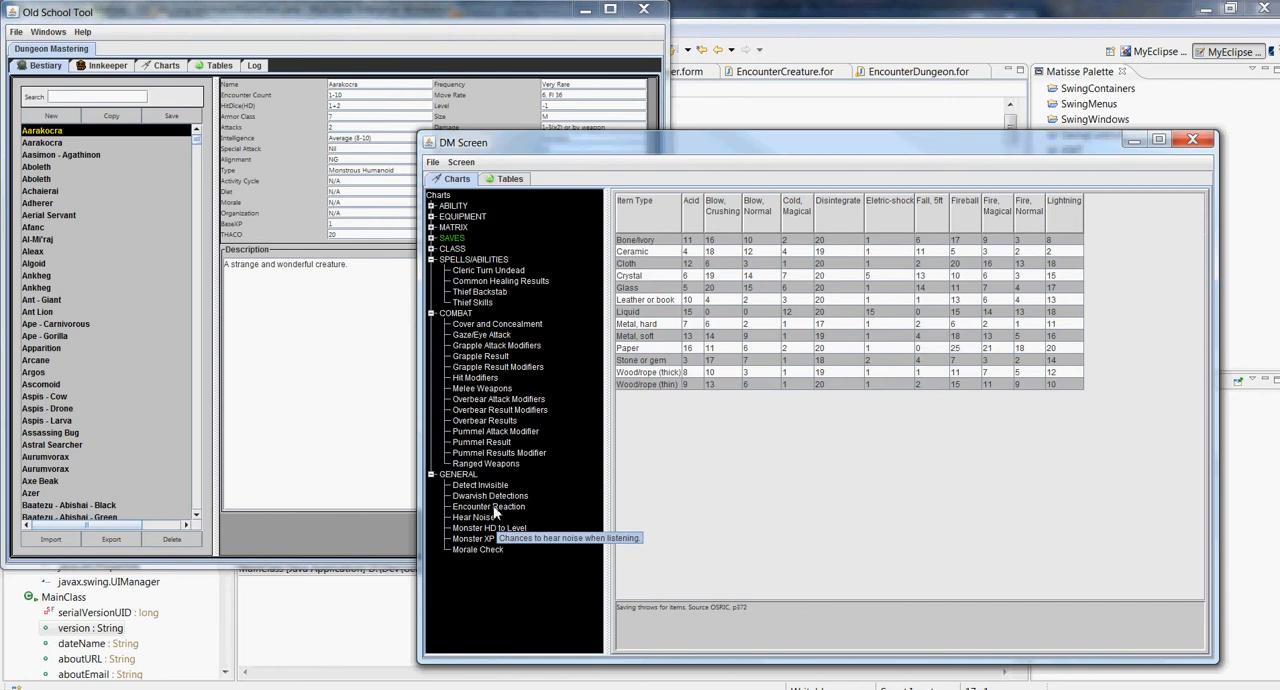
pyautogui.moveTo(490, 487)
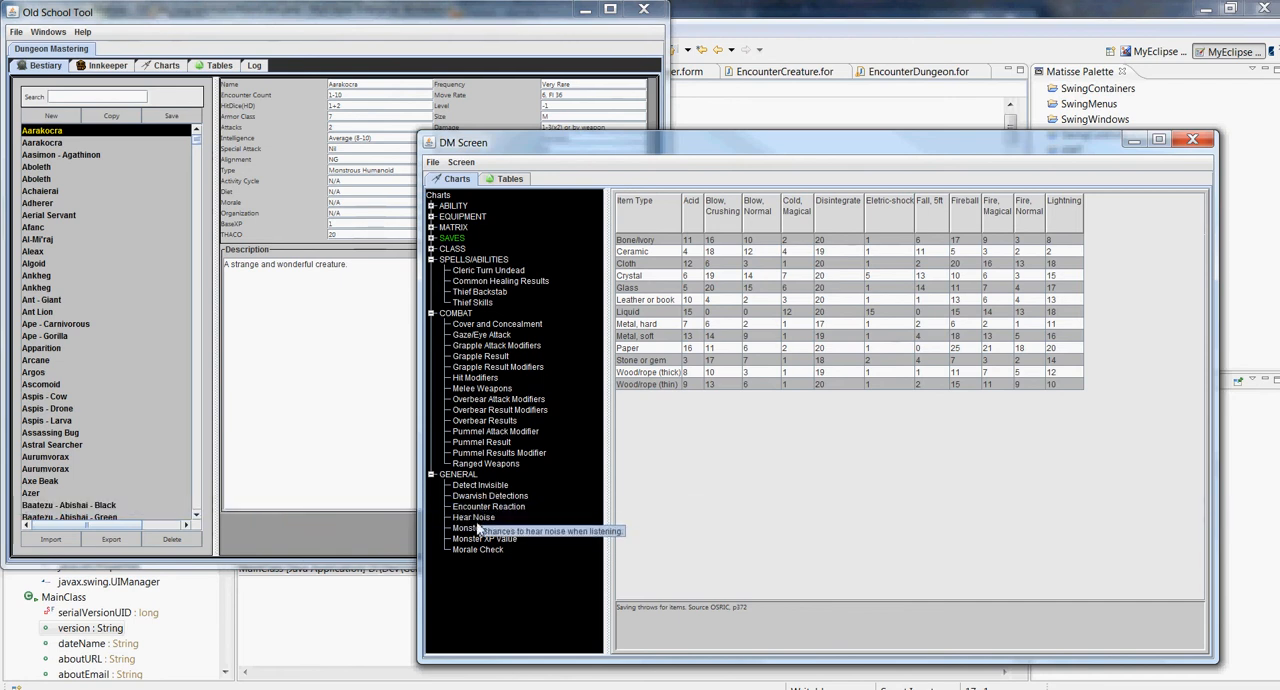
pyautogui.moveTo(477, 562)
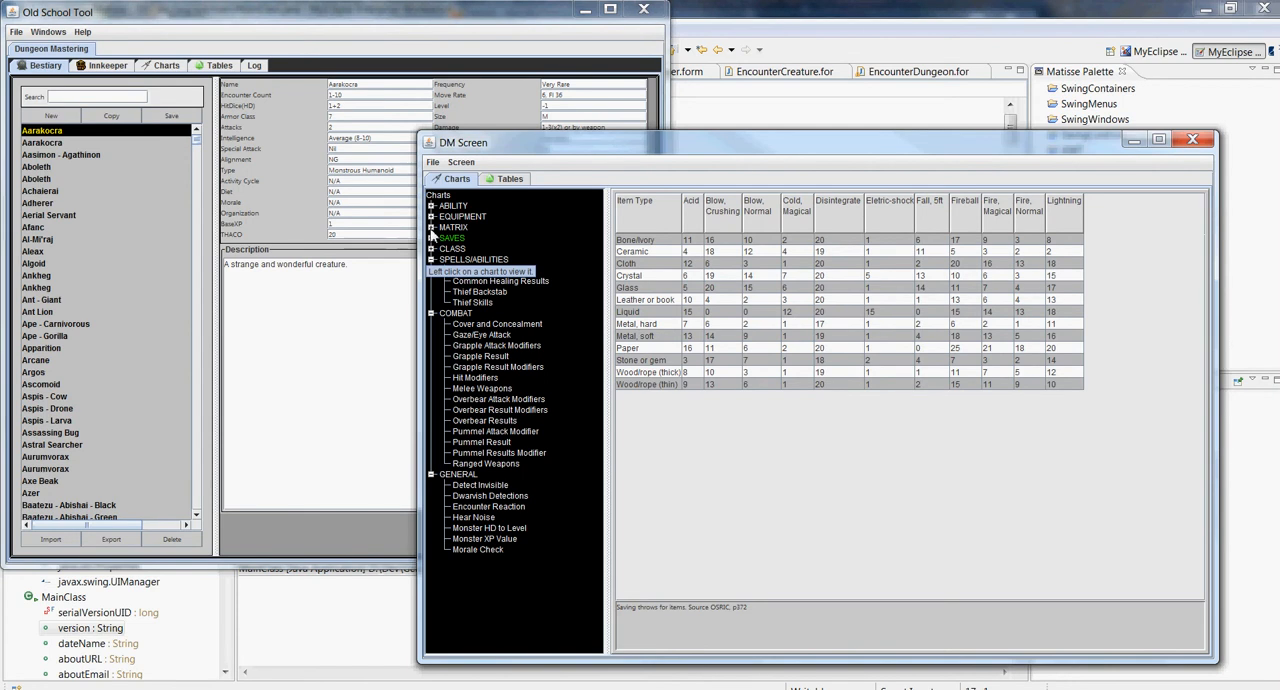
pyautogui.click(432, 207)
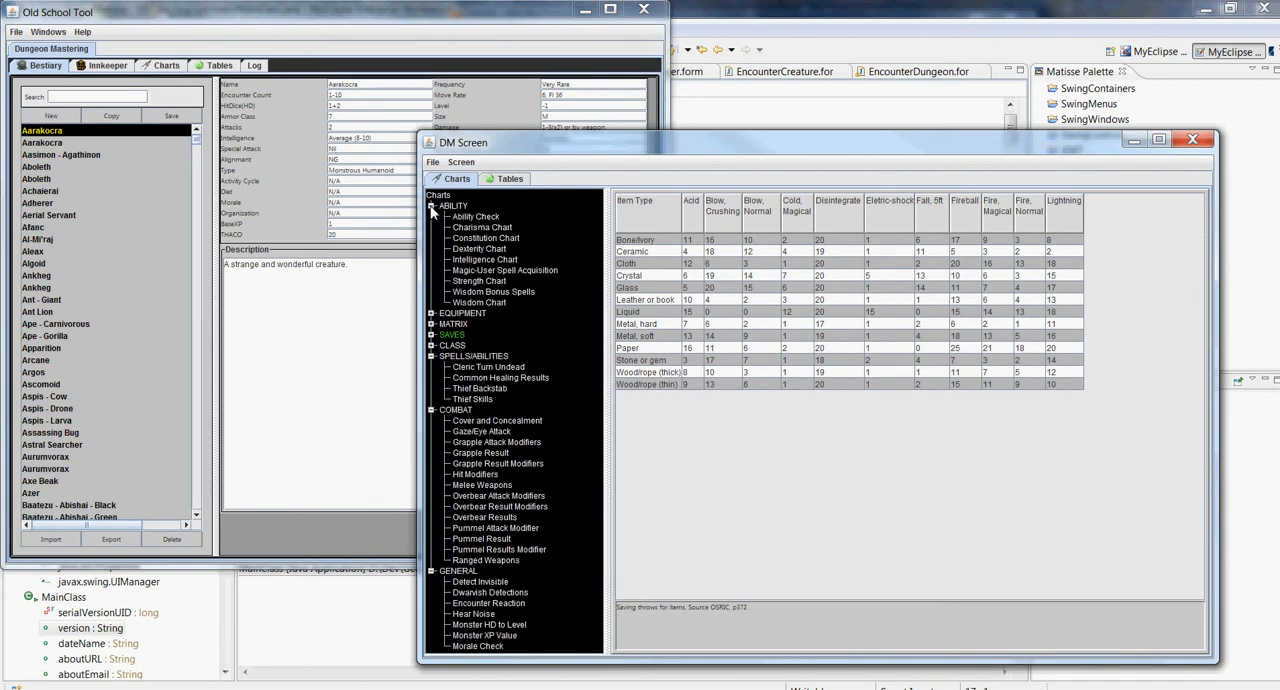
pyautogui.click(432, 207)
# Display the Monster Attack Matrix chart from MATRIX and the Gaze/Eye Attack chart from COMBAT
pyautogui.click(431, 227)
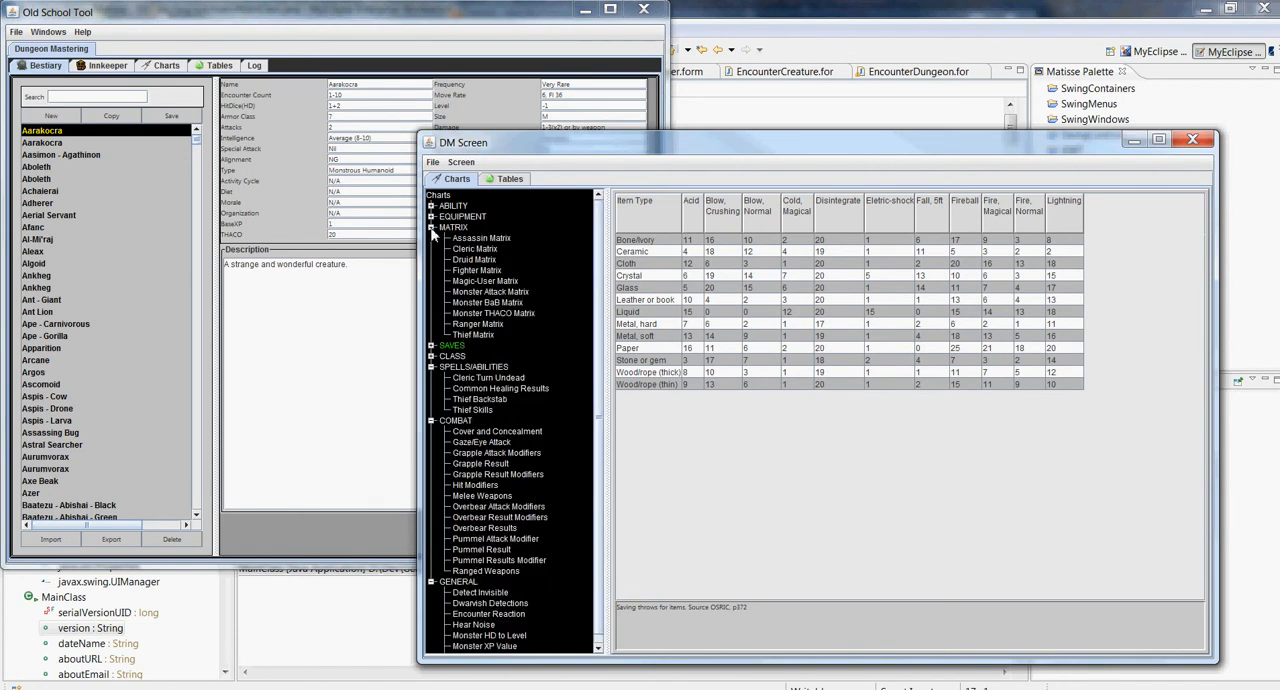
pyautogui.click(497, 292)
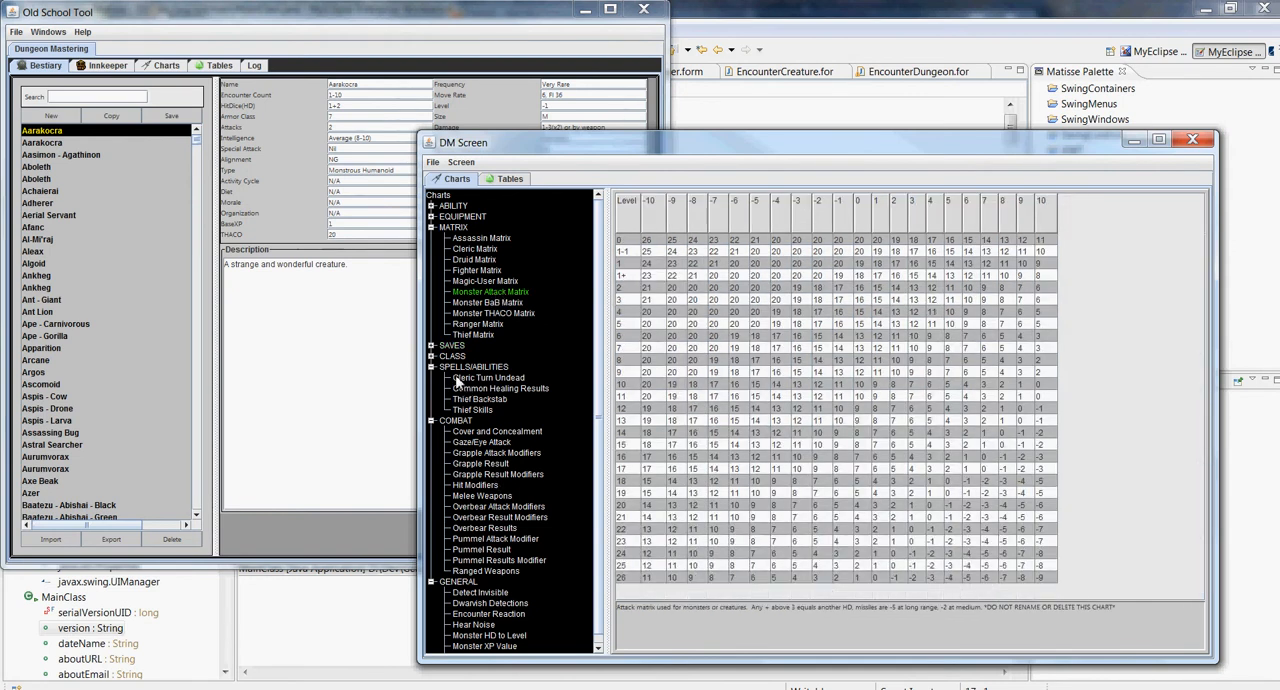
pyautogui.scroll(-1, 445, 370)
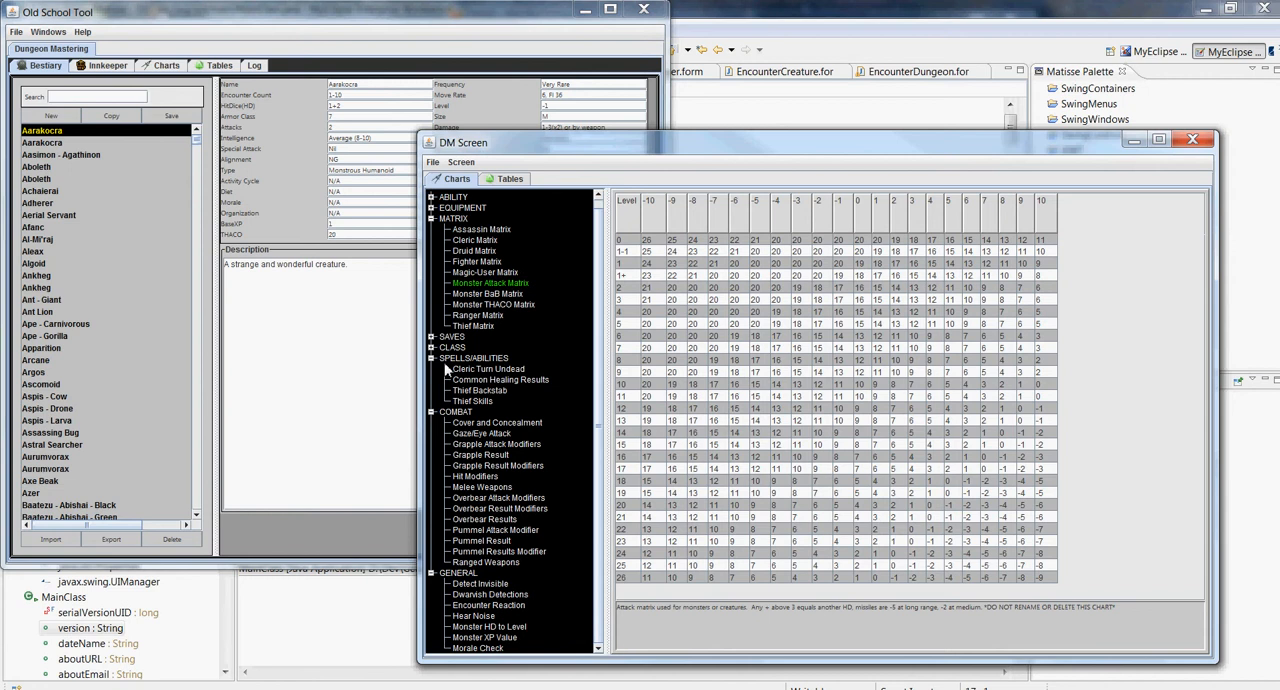
pyautogui.click(484, 433)
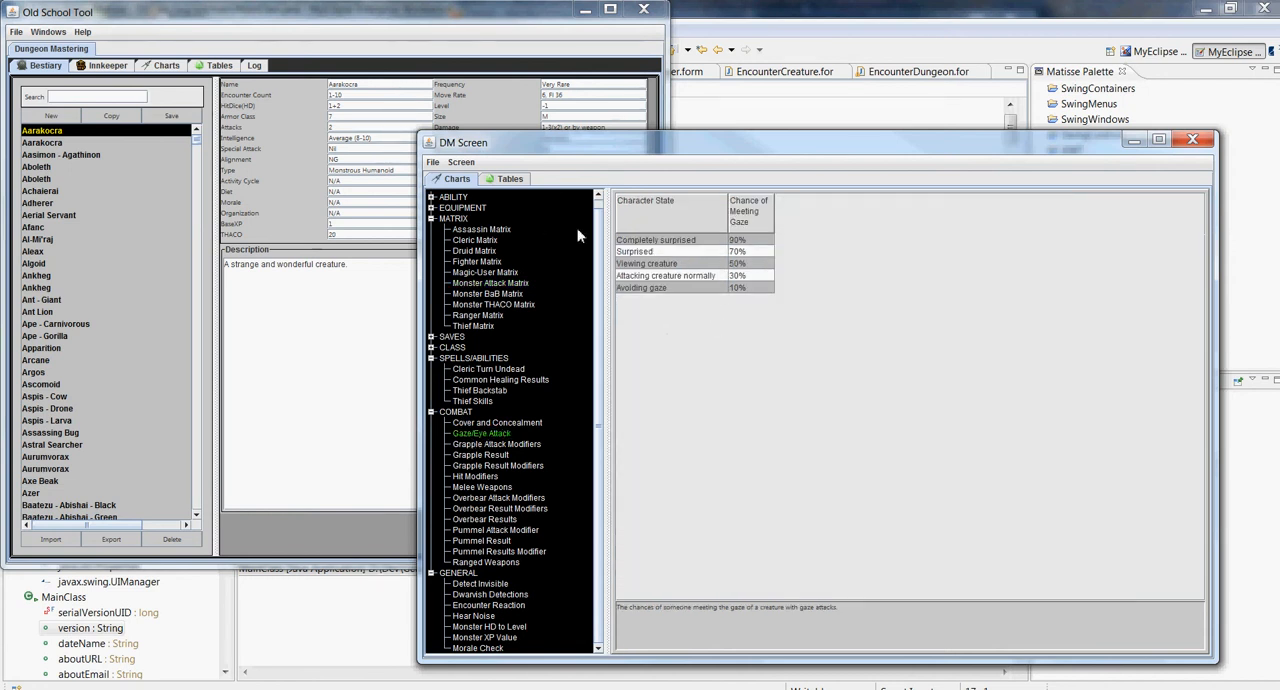
# Show the COMBAT random tables in the DM Screen and enlarge the Details area of the Critical Hit Results table
pyautogui.click(510, 180)
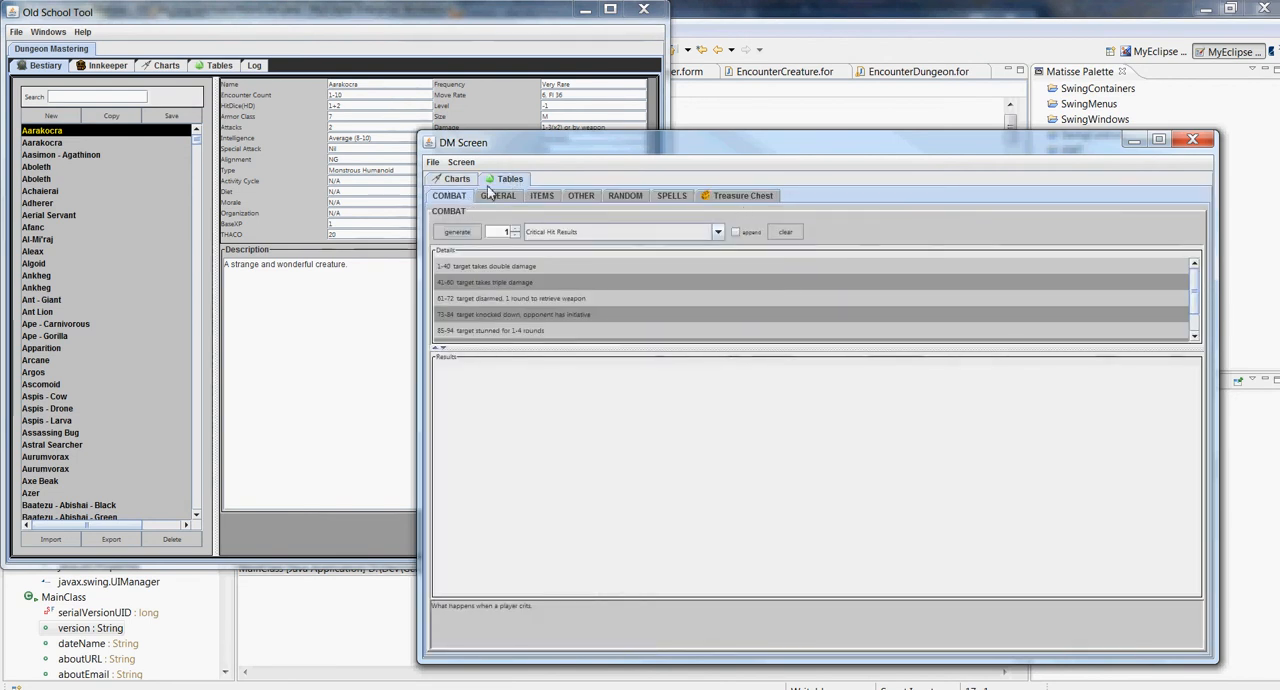
pyautogui.click(452, 180)
pyautogui.click(510, 180)
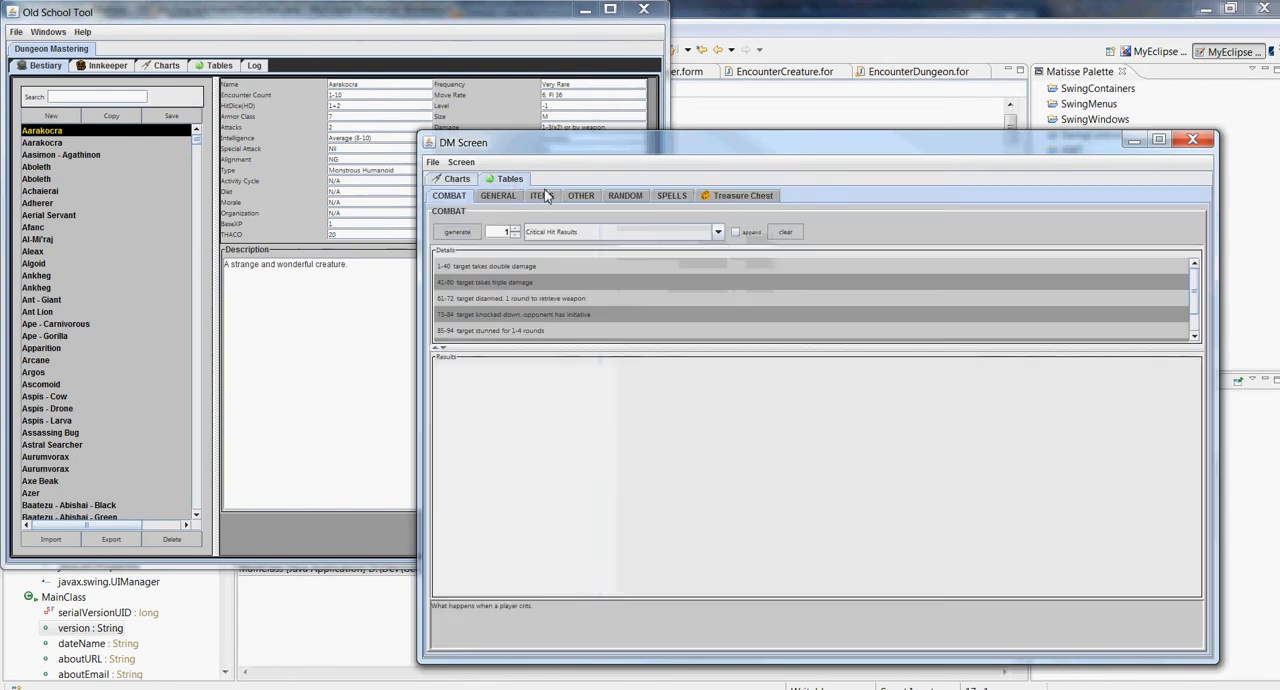
pyautogui.moveTo(571, 352); pyautogui.dragTo(566, 420)
# Select the Hit Location combat table and generate a random result from it three times
pyautogui.click(551, 233)
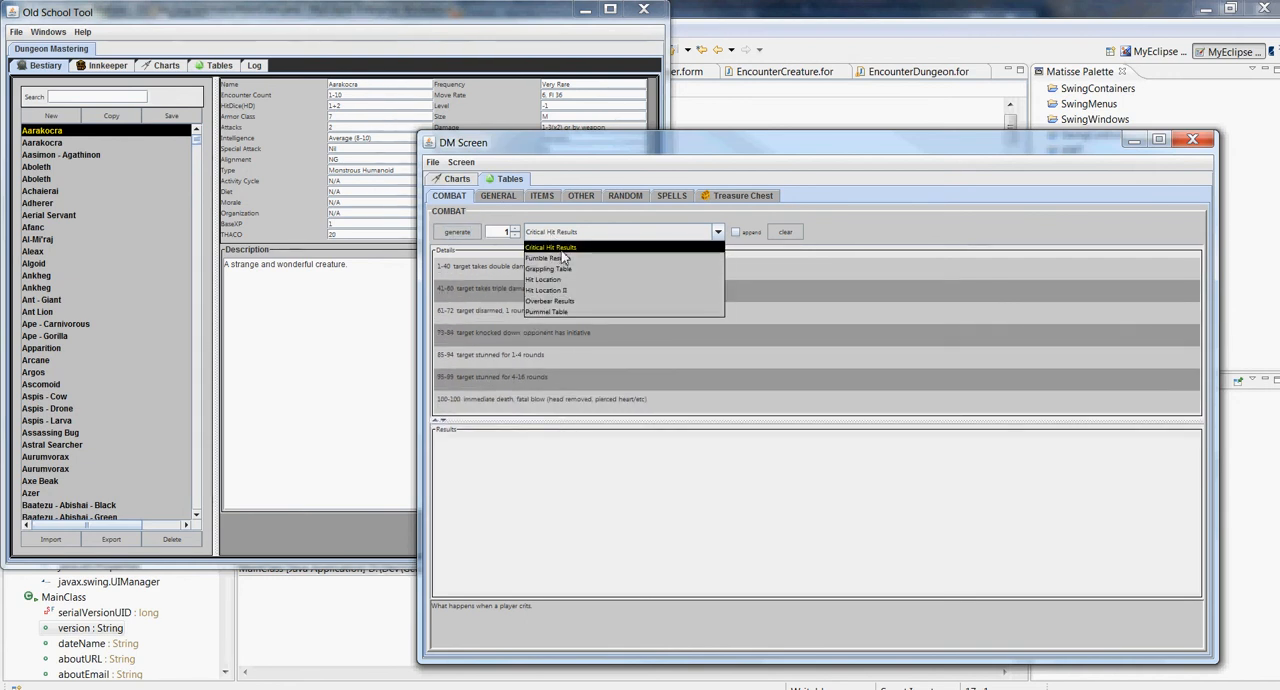
pyautogui.click(545, 279)
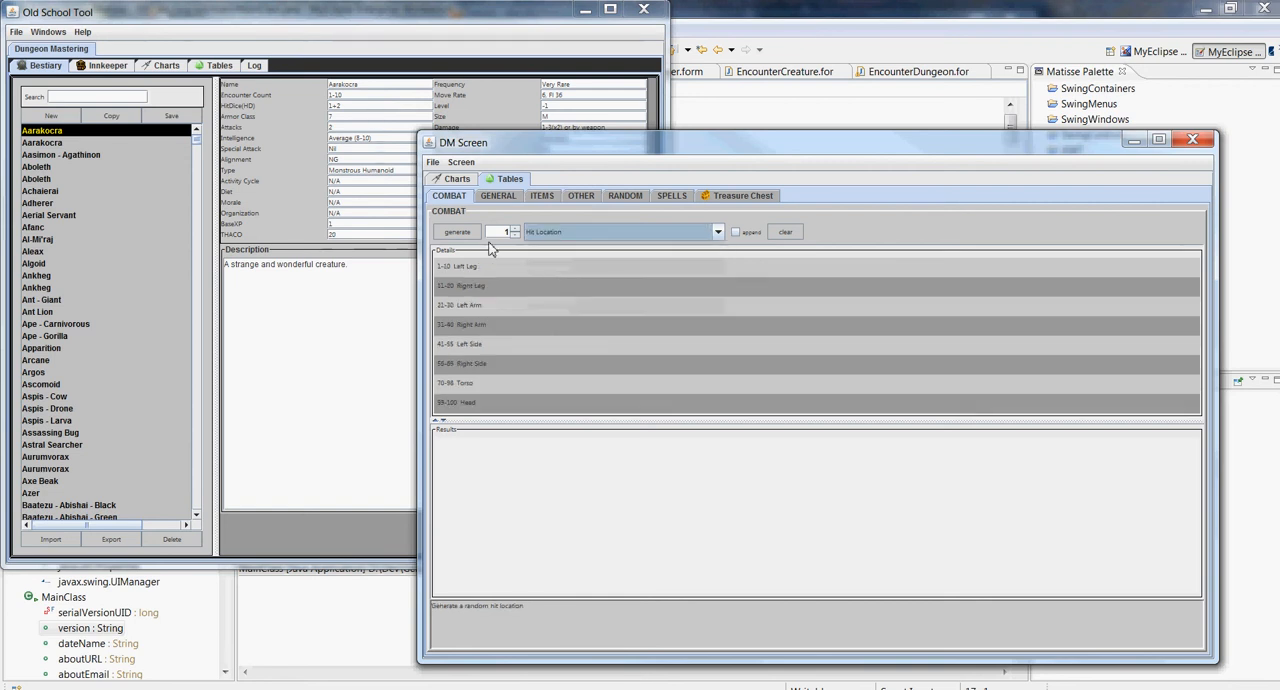
pyautogui.click(458, 233)
pyautogui.click(458, 233)
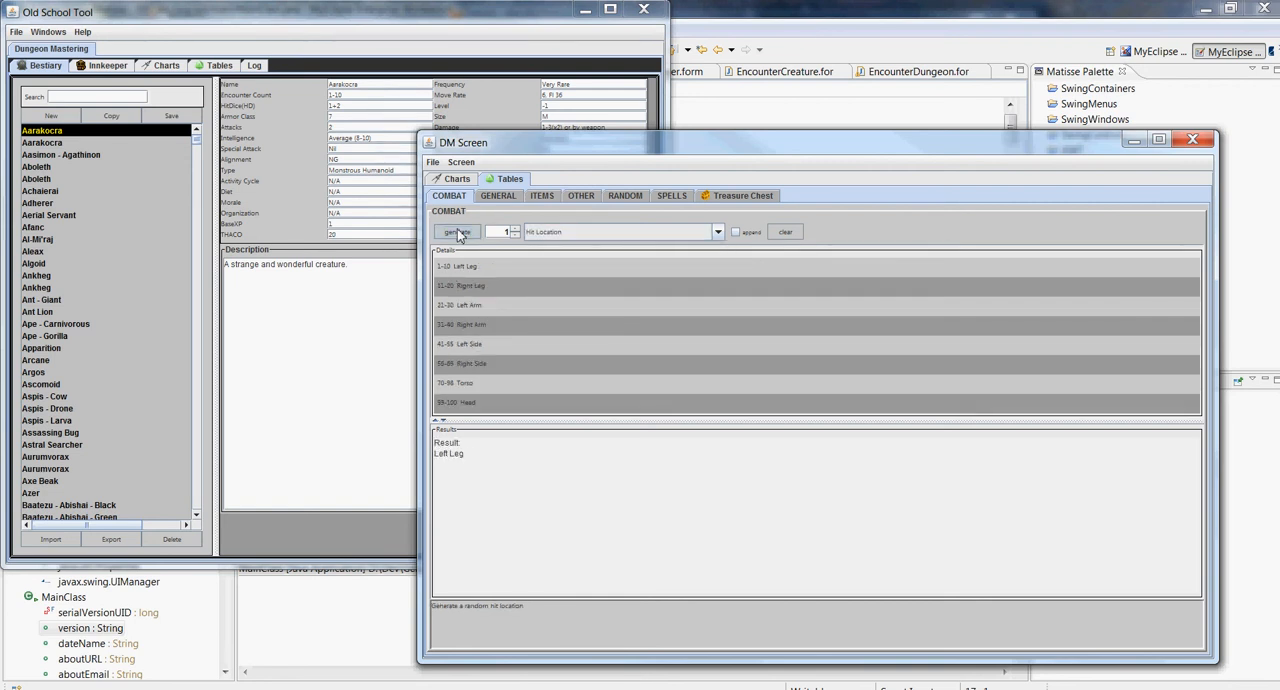
pyautogui.click(458, 233)
# Look through the GENERAL tables and the Treasure Chest's Treasure and Treasure by Type generators, and return to the charts
pyautogui.click(499, 196)
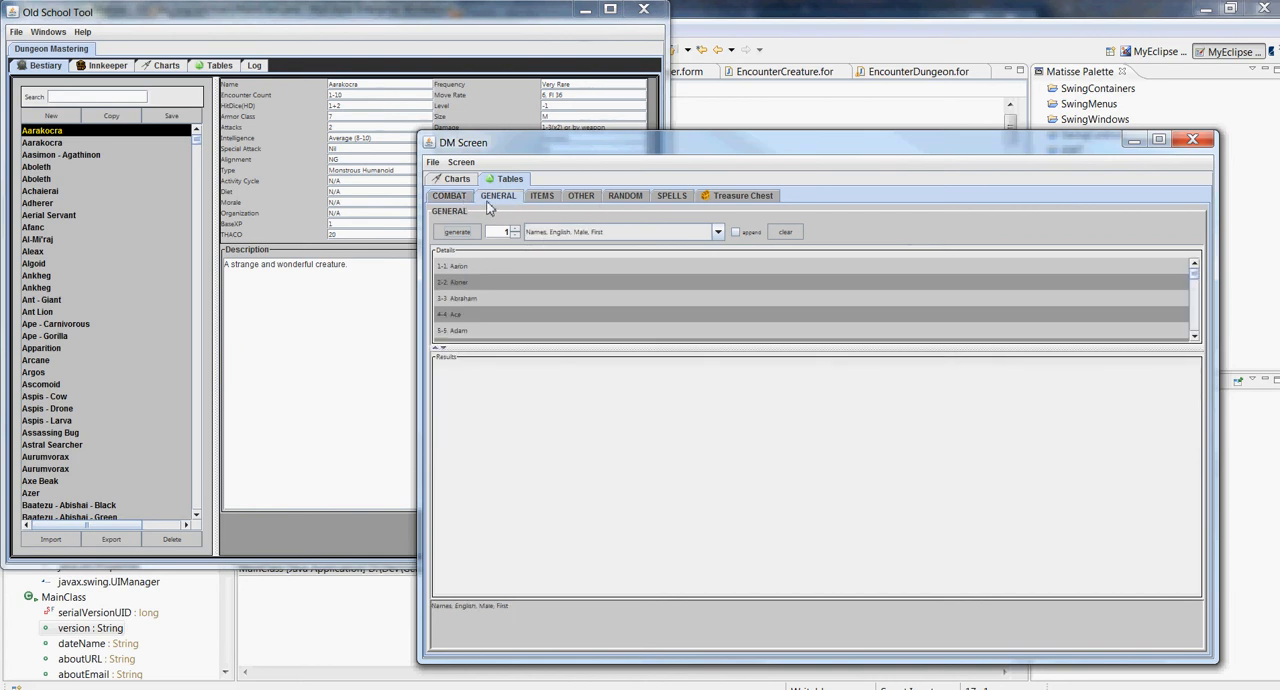
pyautogui.click(463, 197)
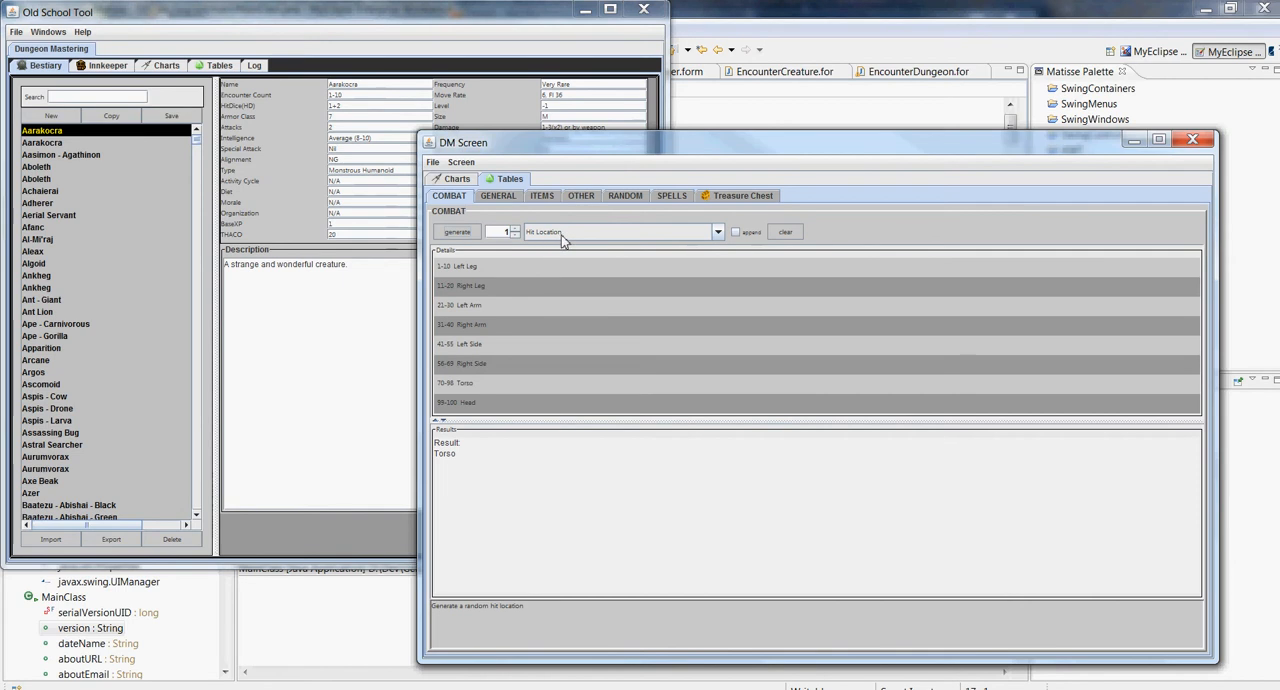
pyautogui.click(727, 200)
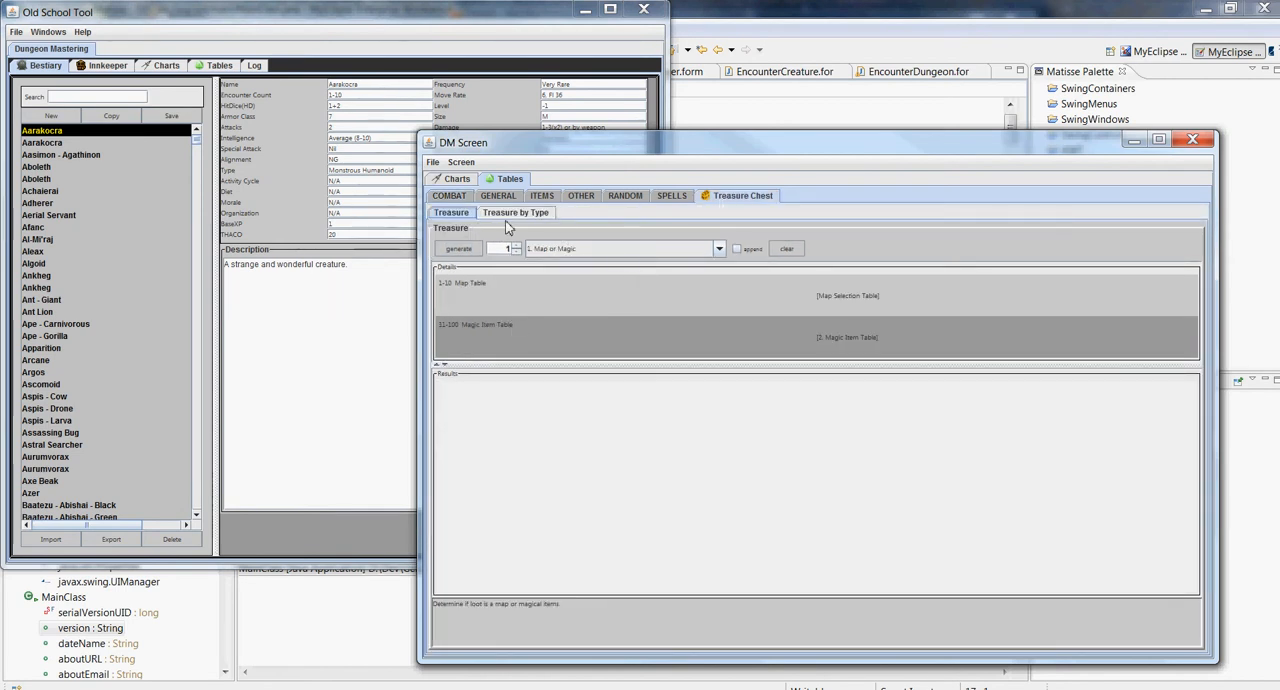
pyautogui.click(640, 252)
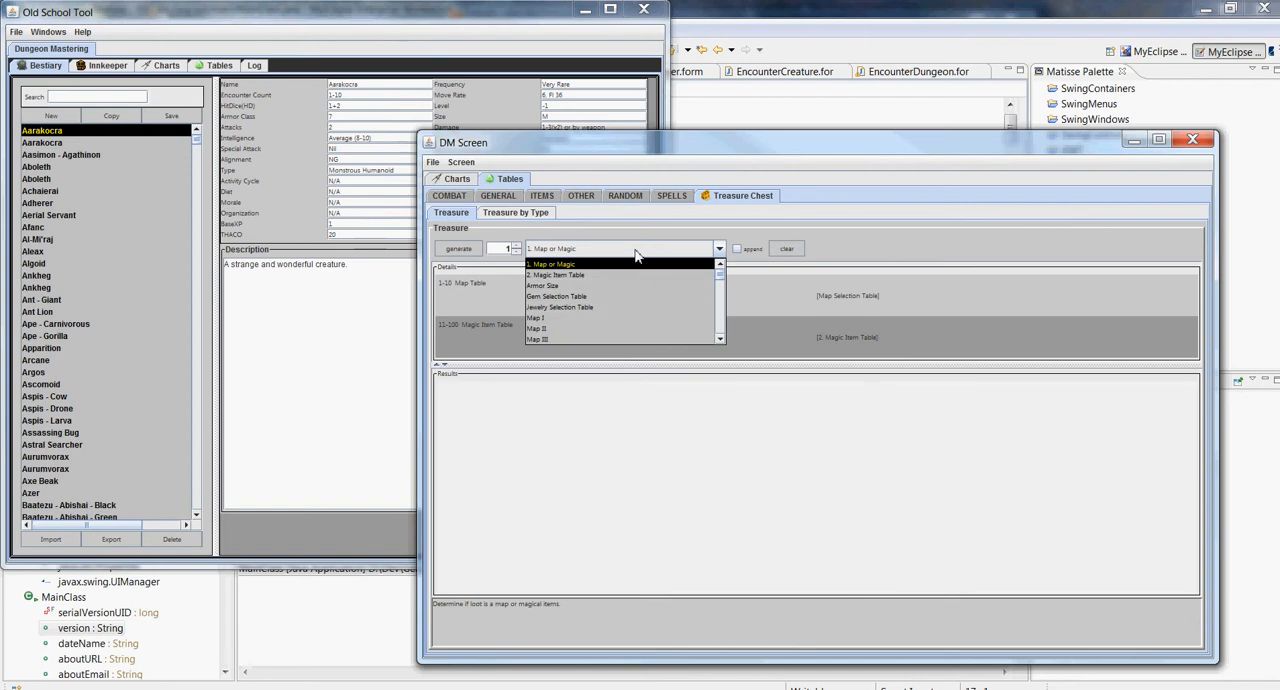
pyautogui.click(640, 252)
pyautogui.click(516, 214)
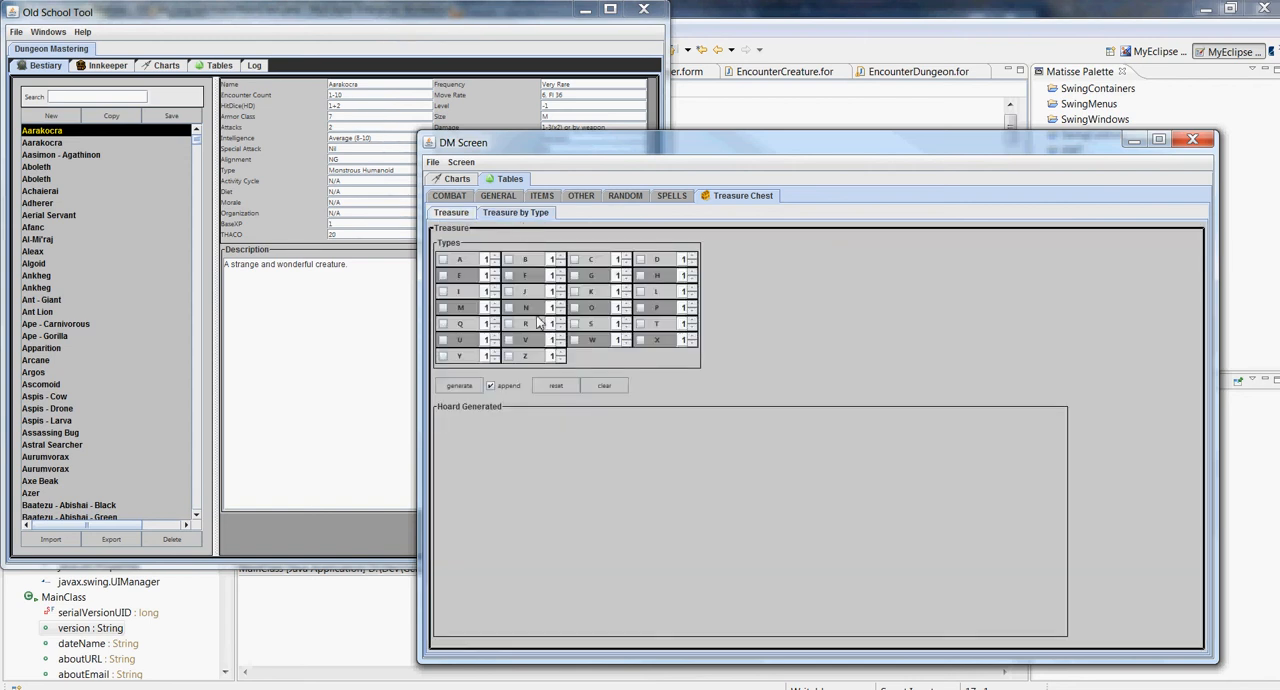
pyautogui.click(450, 214)
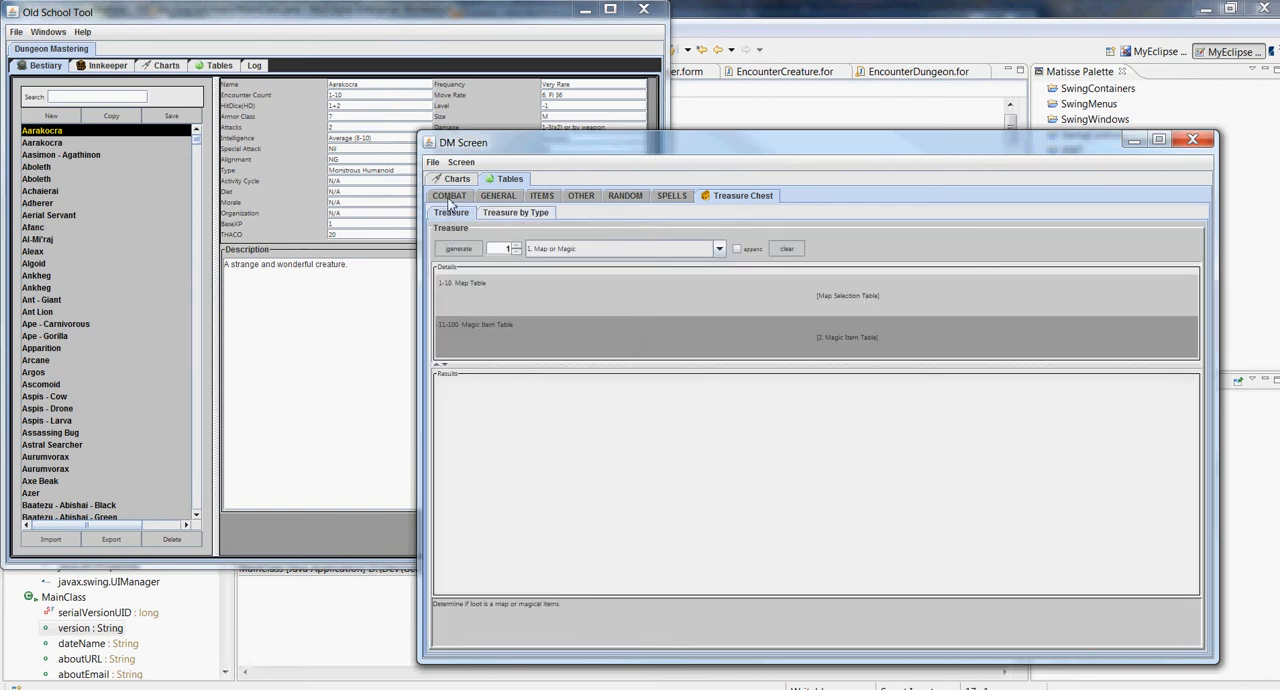
pyautogui.click(449, 197)
pyautogui.click(455, 179)
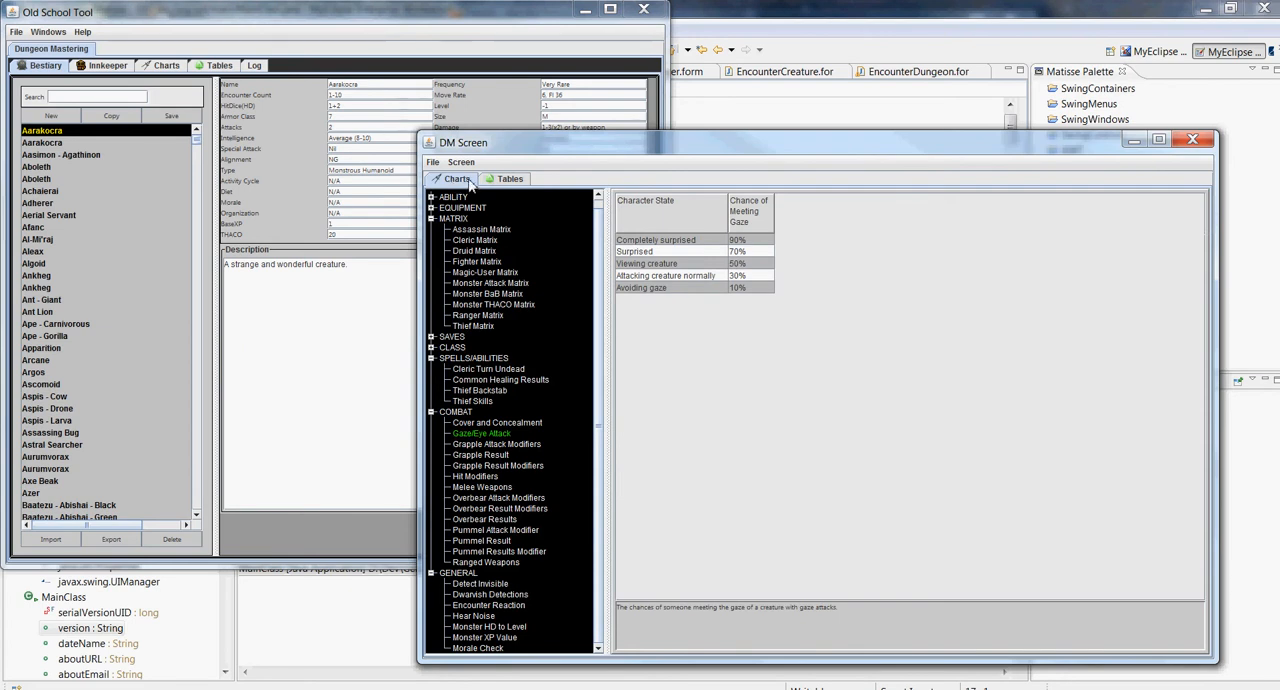
# Open the OST Configuration options from the main Old School Tool window
pyautogui.click(290, 310)
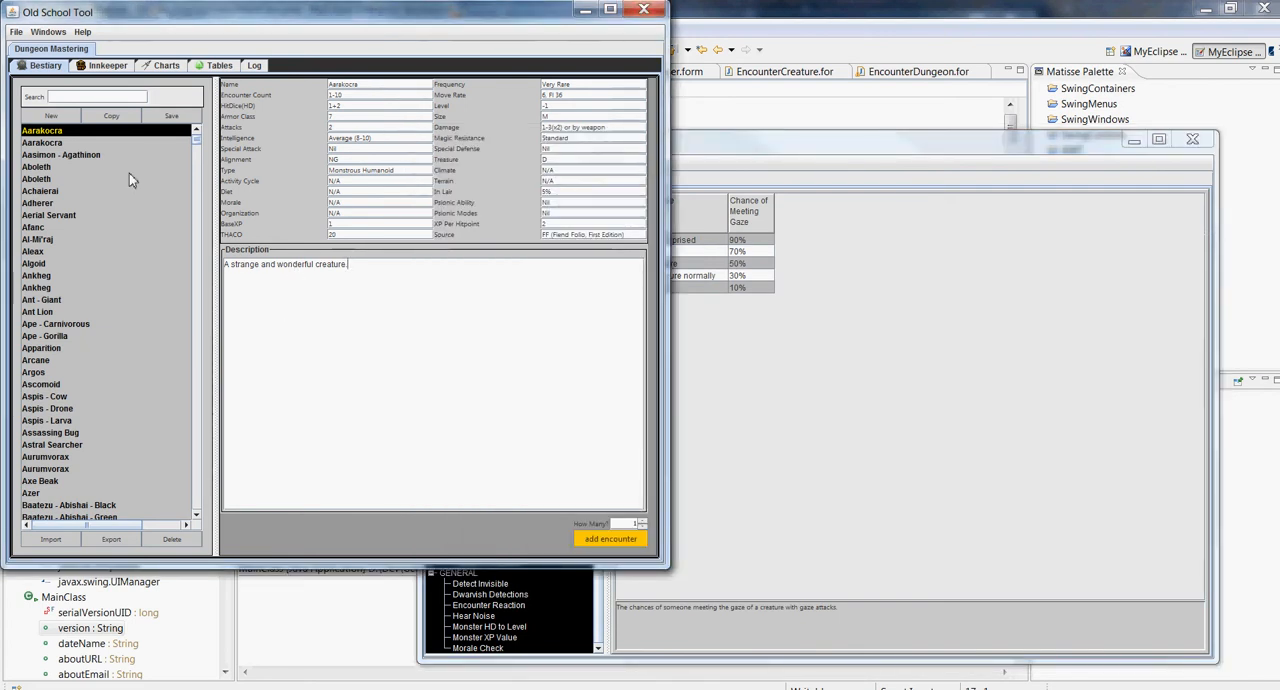
pyautogui.click(16, 32)
pyautogui.click(31, 53)
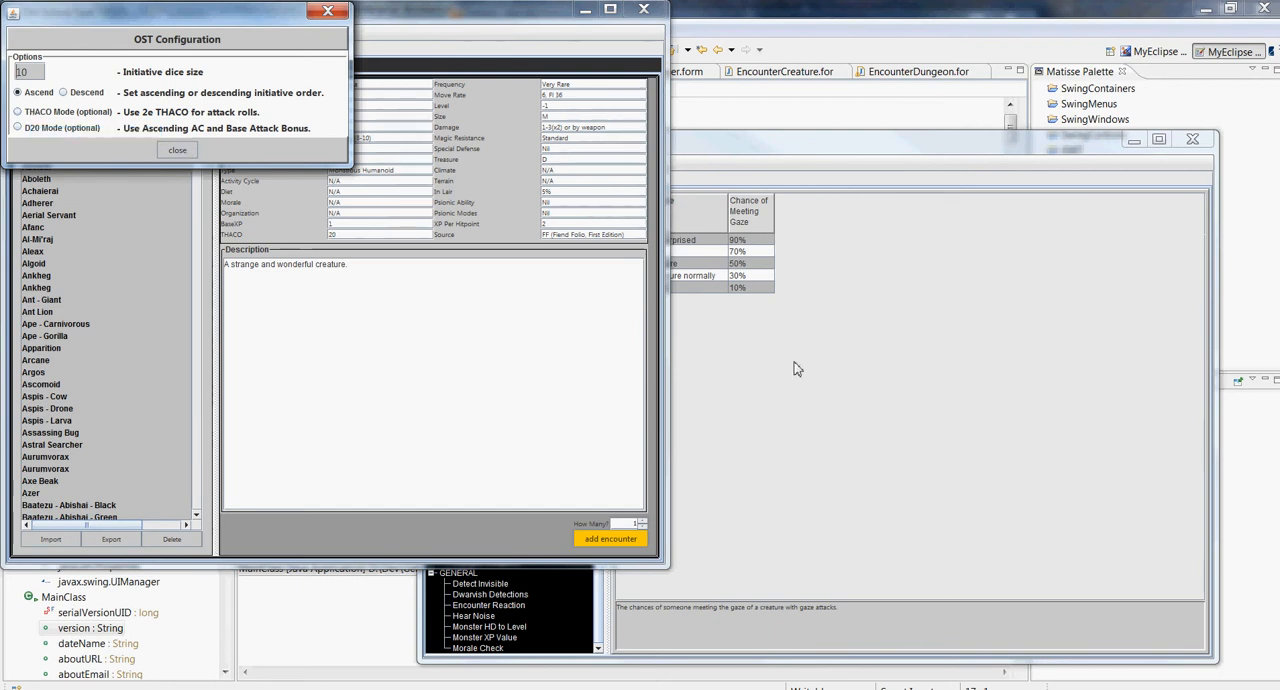
# Collapse the SPELLS/ABILITIES, COMBAT and GENERAL chart groups in the DM Screen and view the Monster THACO and Monster BaB matrices
pyautogui.click(700, 361)
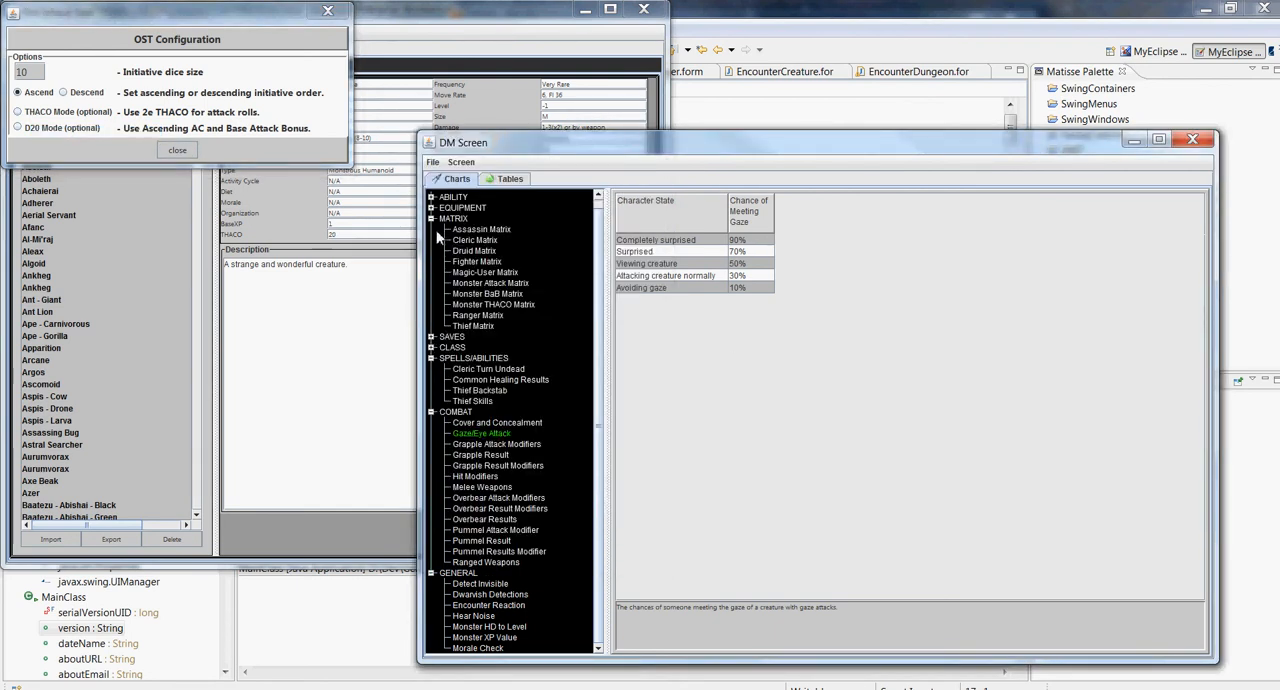
pyautogui.click(431, 358)
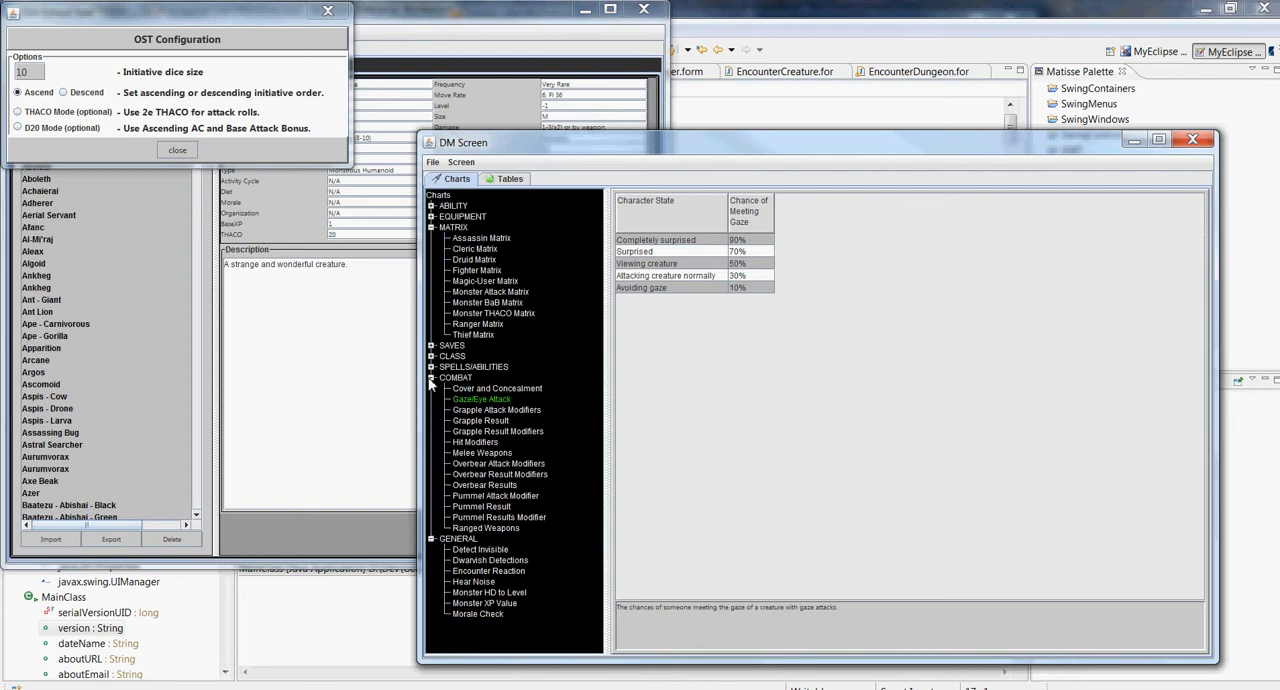
pyautogui.click(431, 378)
pyautogui.click(431, 389)
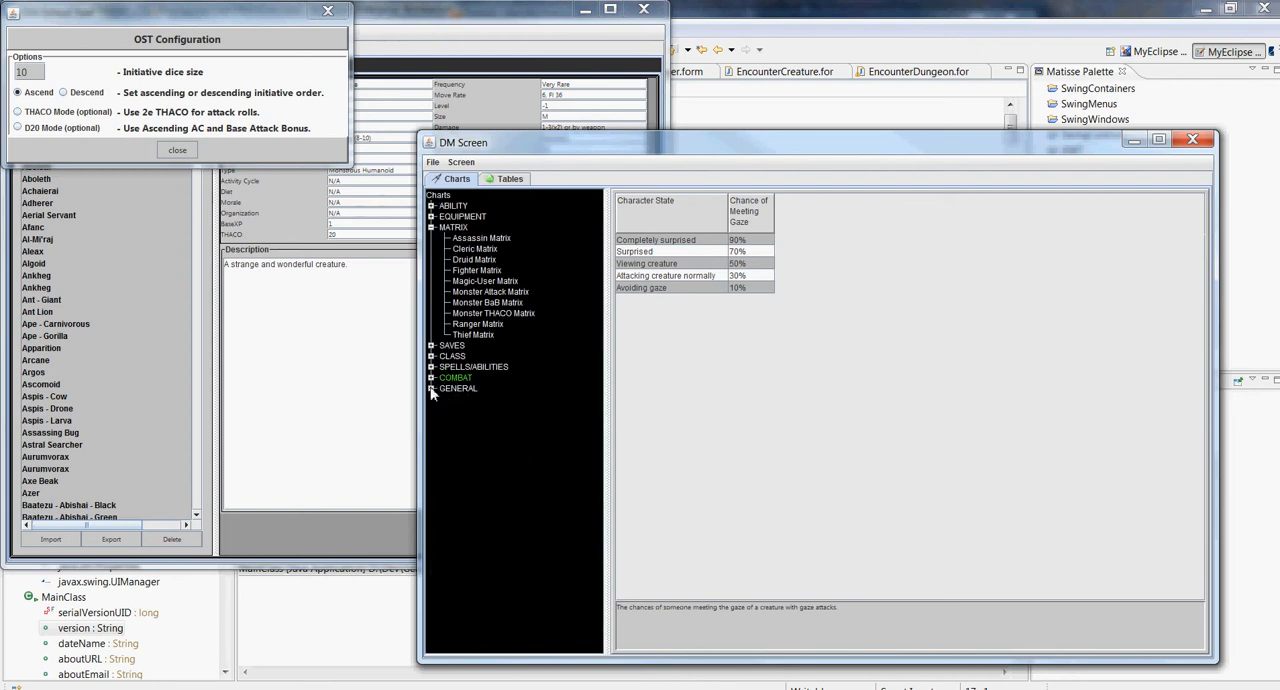
pyautogui.click(505, 315)
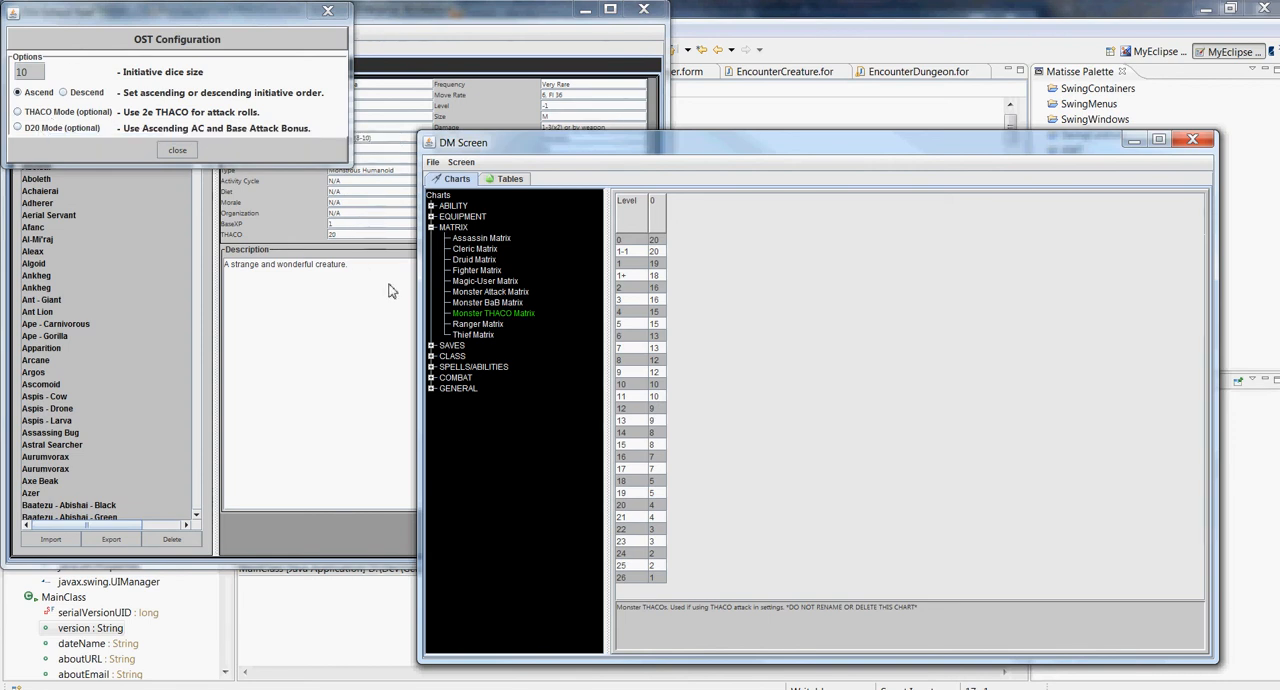
pyautogui.click(476, 306)
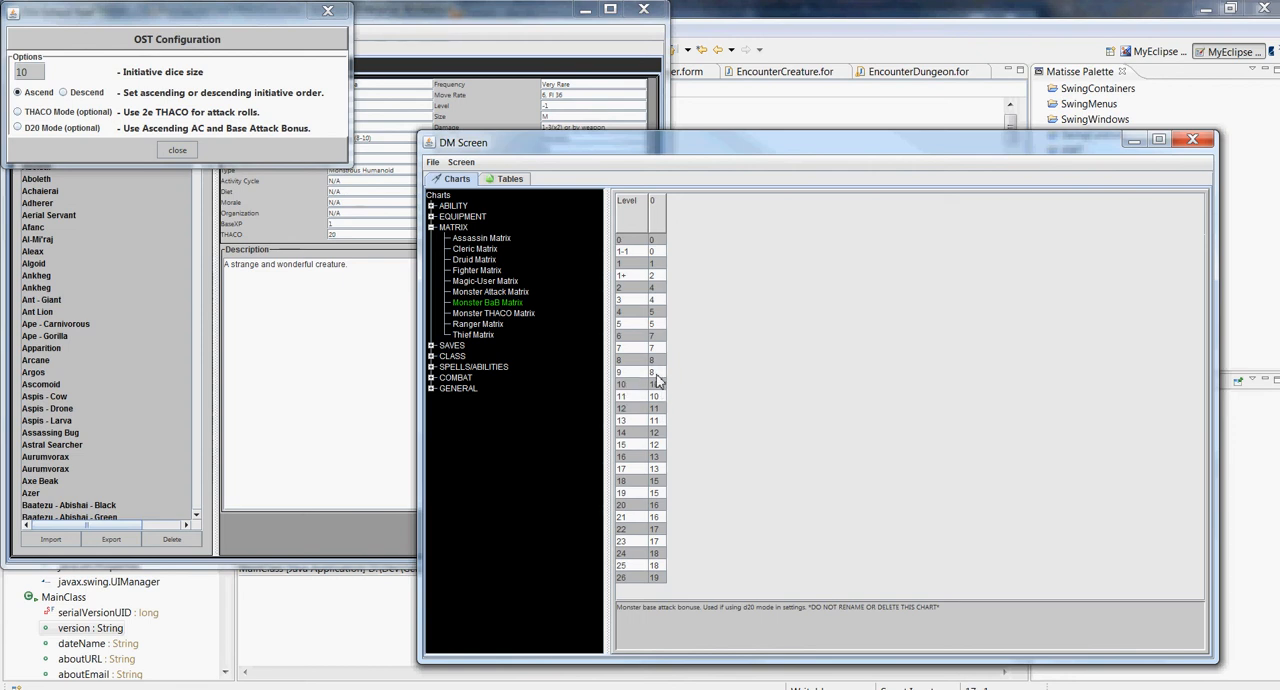
# Close the OST Configuration options and check which windows can be opened from the main Old School Tool window
pyautogui.click(176, 150)
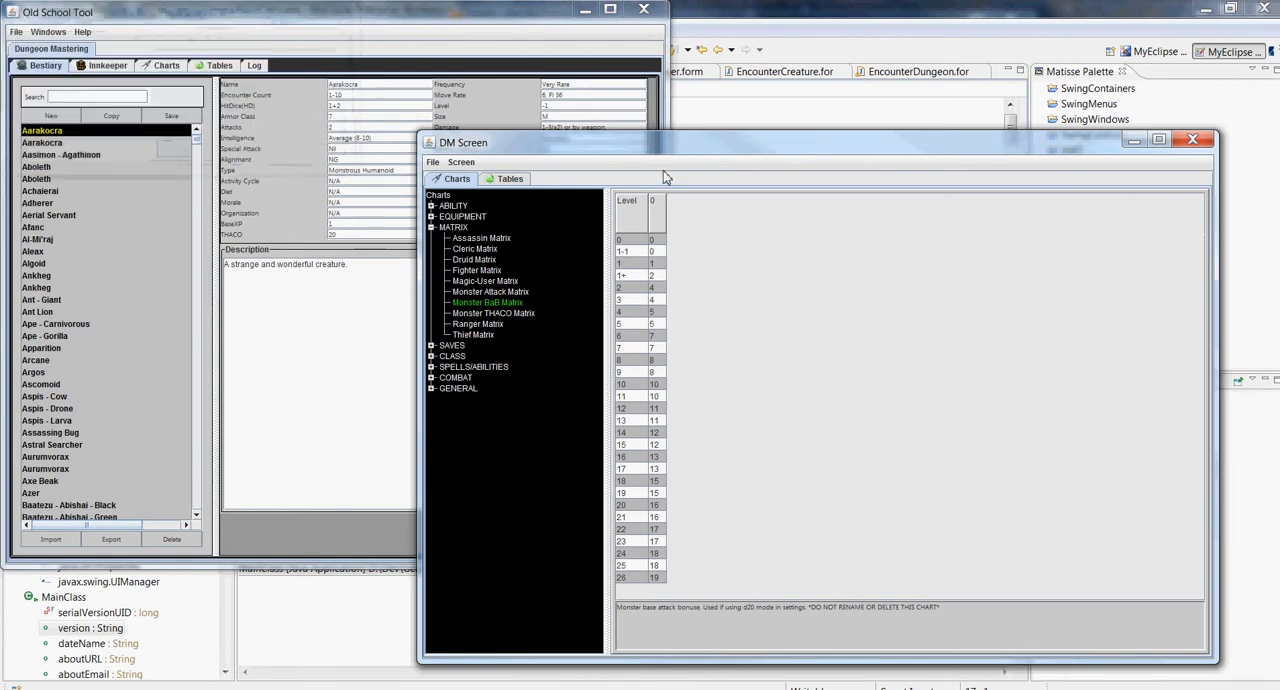
pyautogui.click(277, 327)
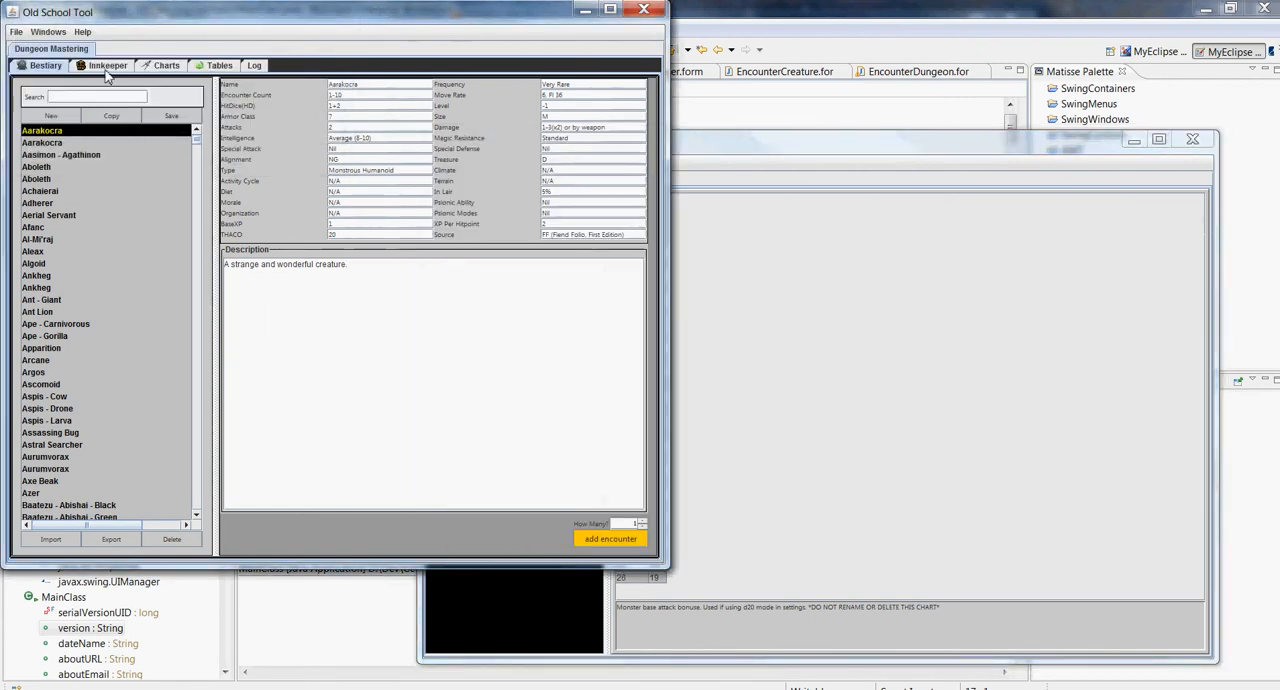
pyautogui.click(47, 32)
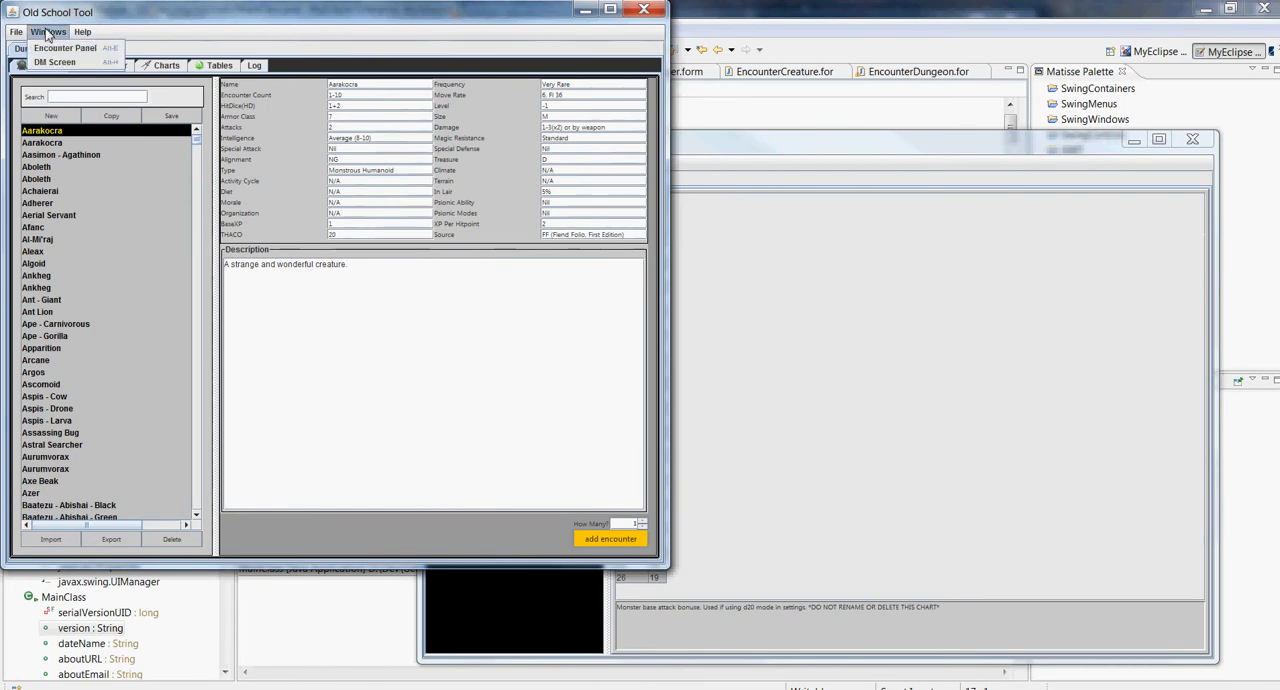
pyautogui.click(47, 32)
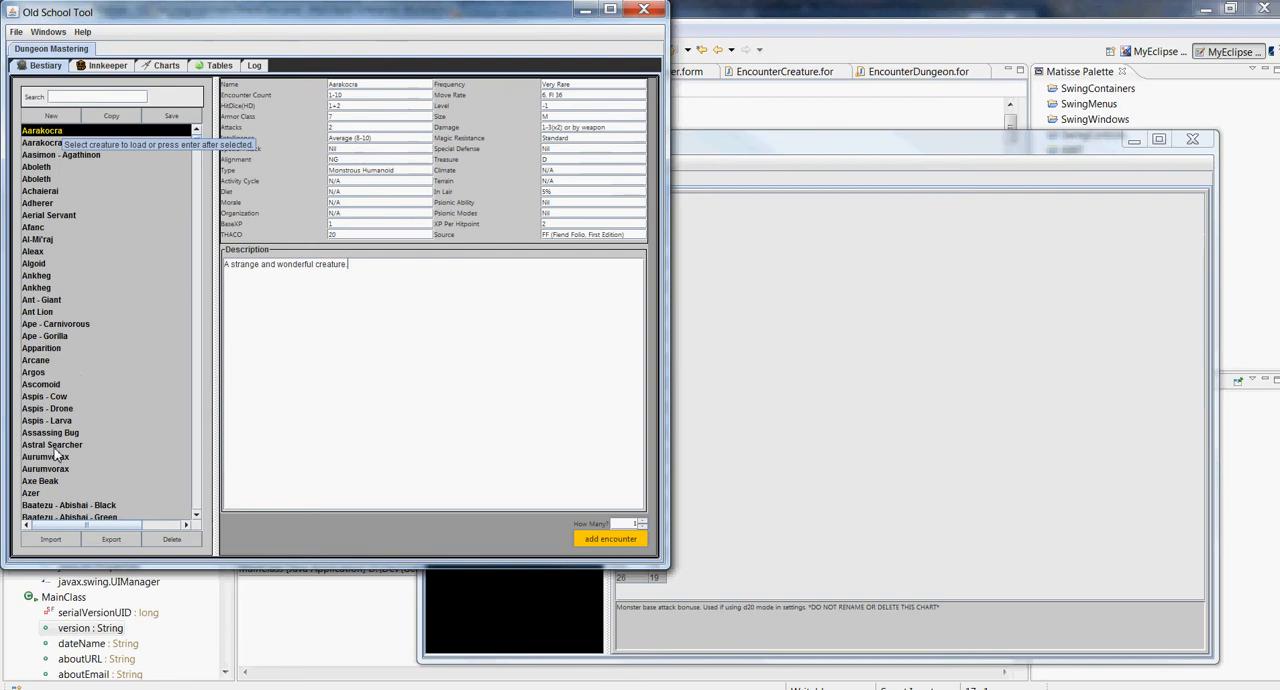
# Add an encounter of 5 Axe Beaks from the Bestiary and enlarge the Encounters window
pyautogui.click(58, 481)
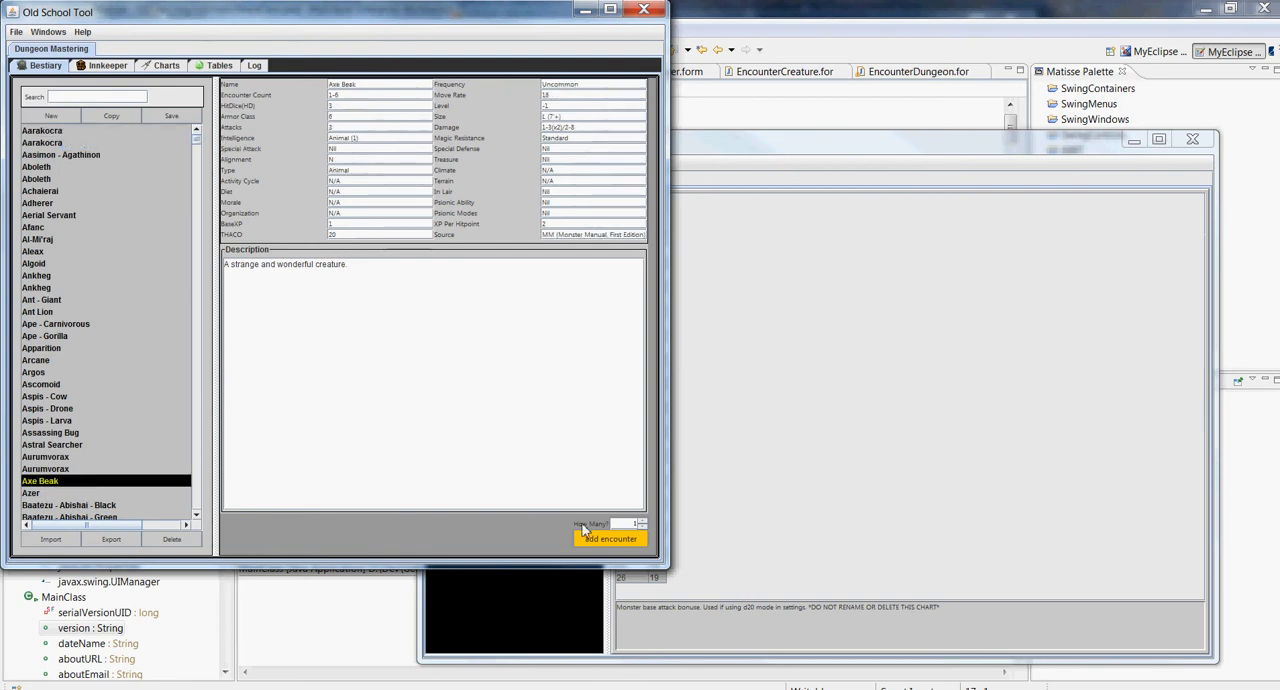
pyautogui.moveTo(627, 525); pyautogui.dragTo(674, 534)
pyautogui.write('5')
pyautogui.click(614, 539)
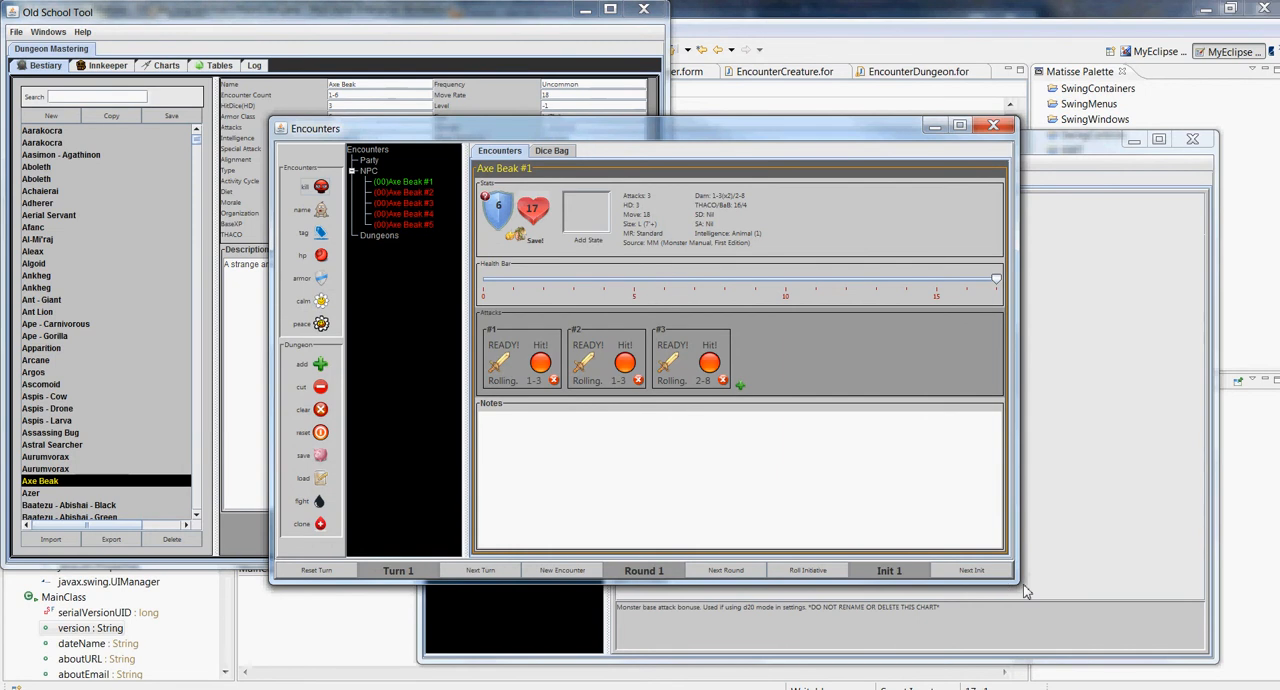
pyautogui.moveTo(1025, 591); pyautogui.dragTo(1250, 688)
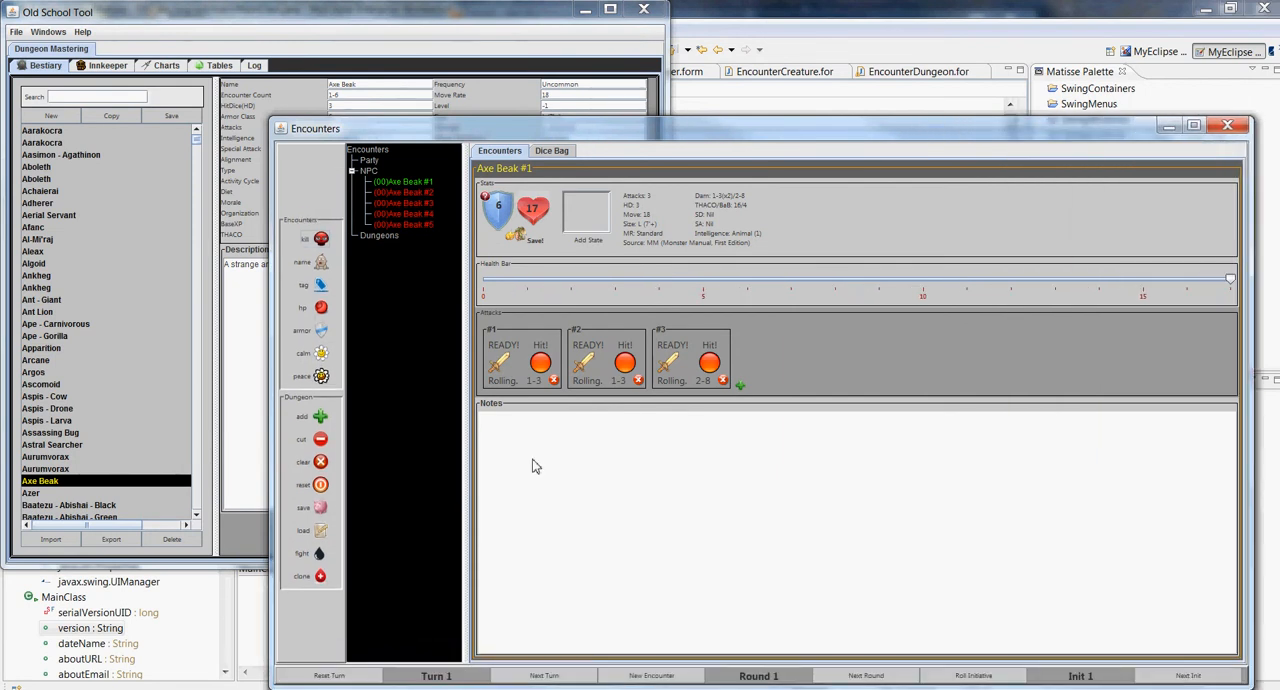
# Widen the encounter list, look at the Dice Bag and return to the encounter details
pyautogui.moveTo(470, 487); pyautogui.dragTo(518, 477)
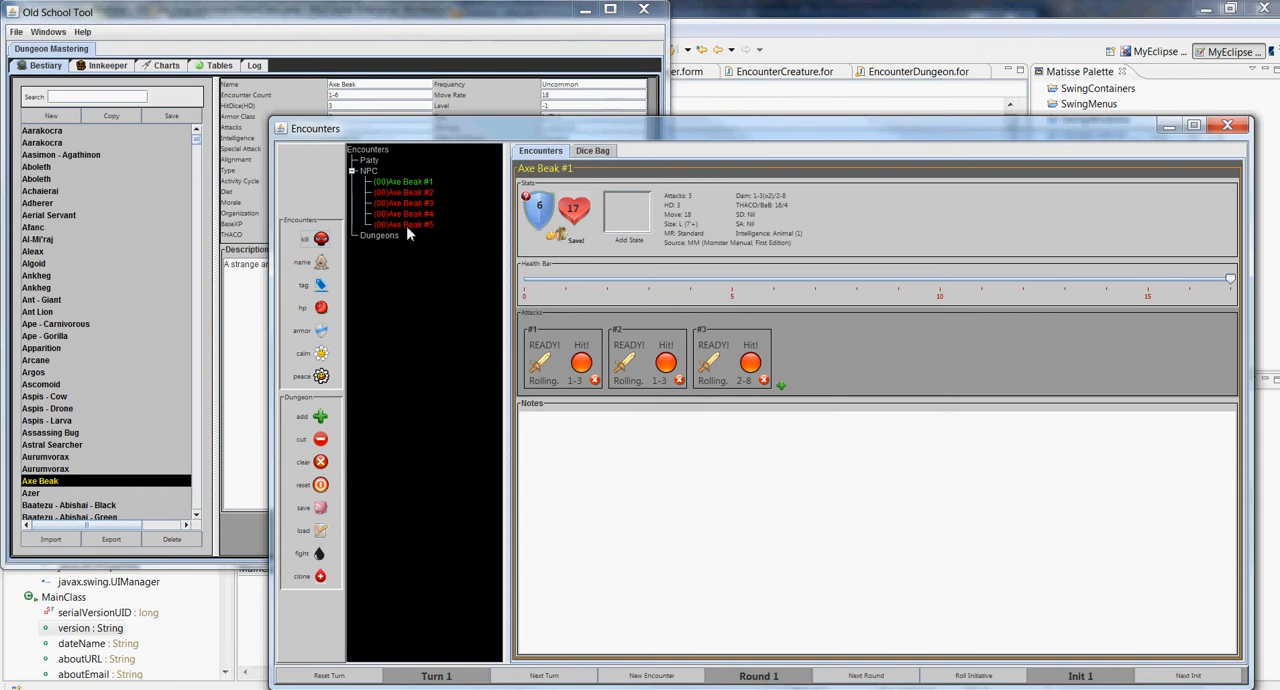
pyautogui.click(594, 152)
pyautogui.click(541, 152)
pyautogui.click(593, 151)
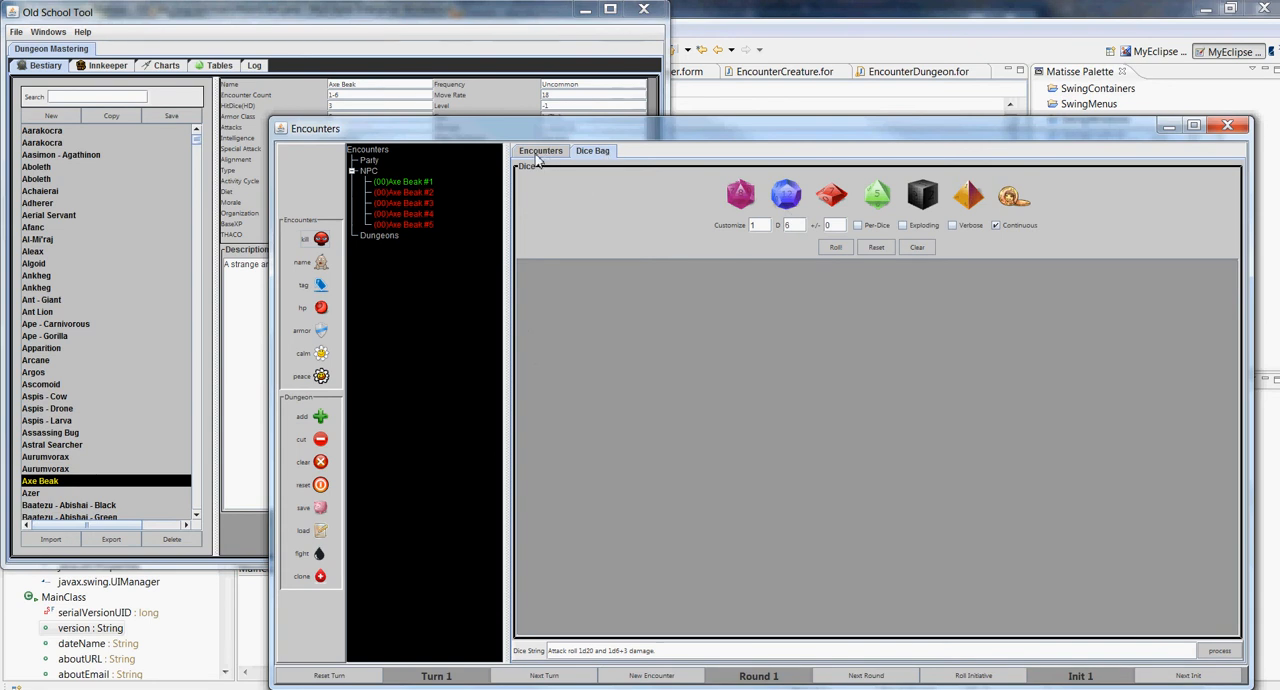
pyautogui.click(539, 153)
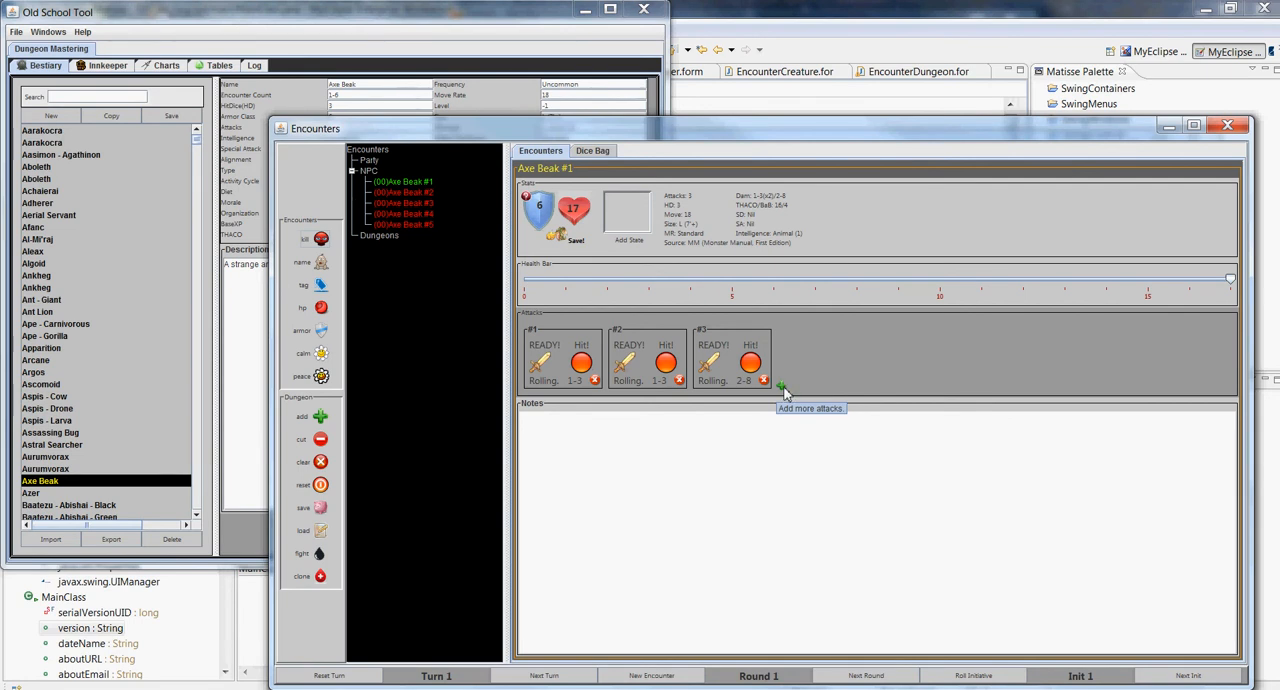
# Add a new attack with 1d6 damage to Axe Beak #1 and delete that attack again
pyautogui.rightClick(834, 346)
pyautogui.click(850, 354)
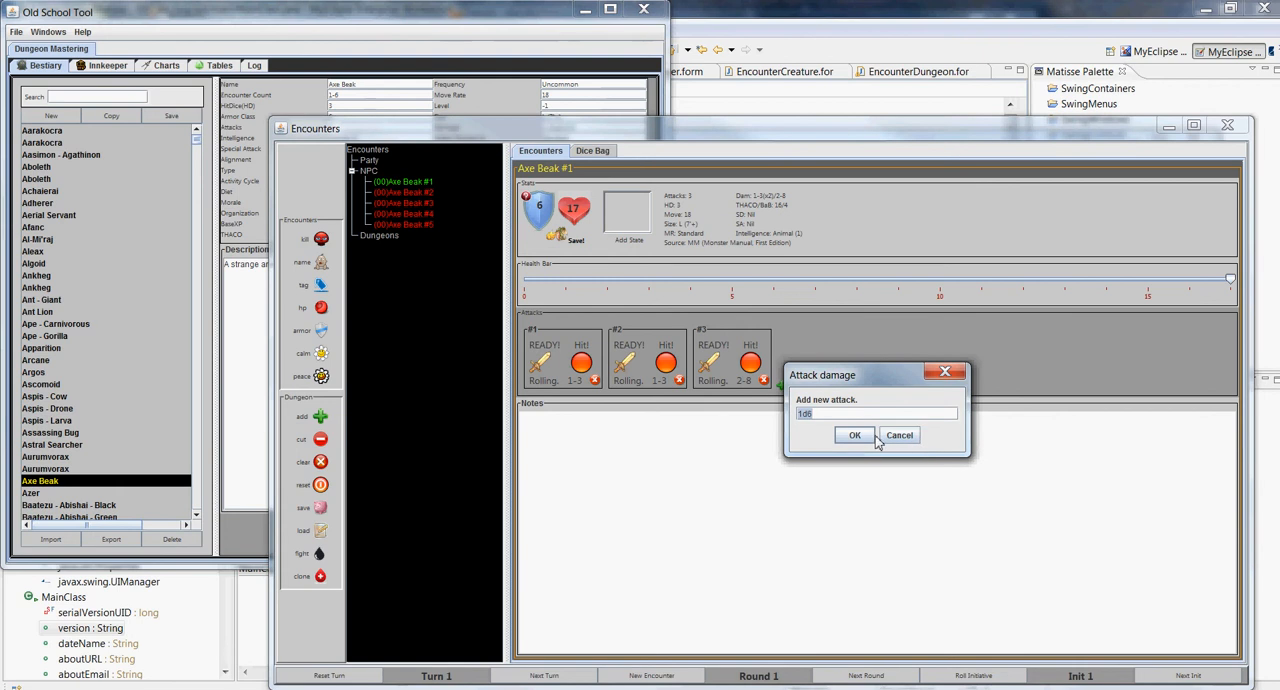
pyautogui.click(855, 435)
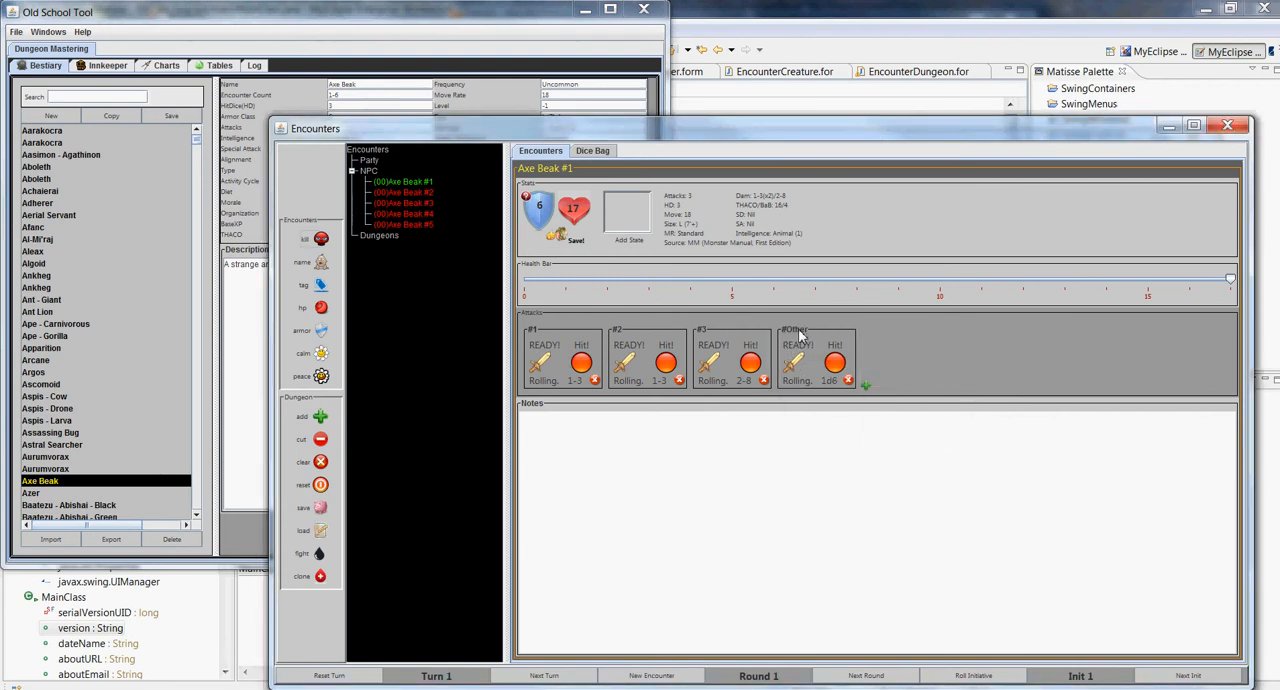
pyautogui.click(848, 380)
pyautogui.click(832, 403)
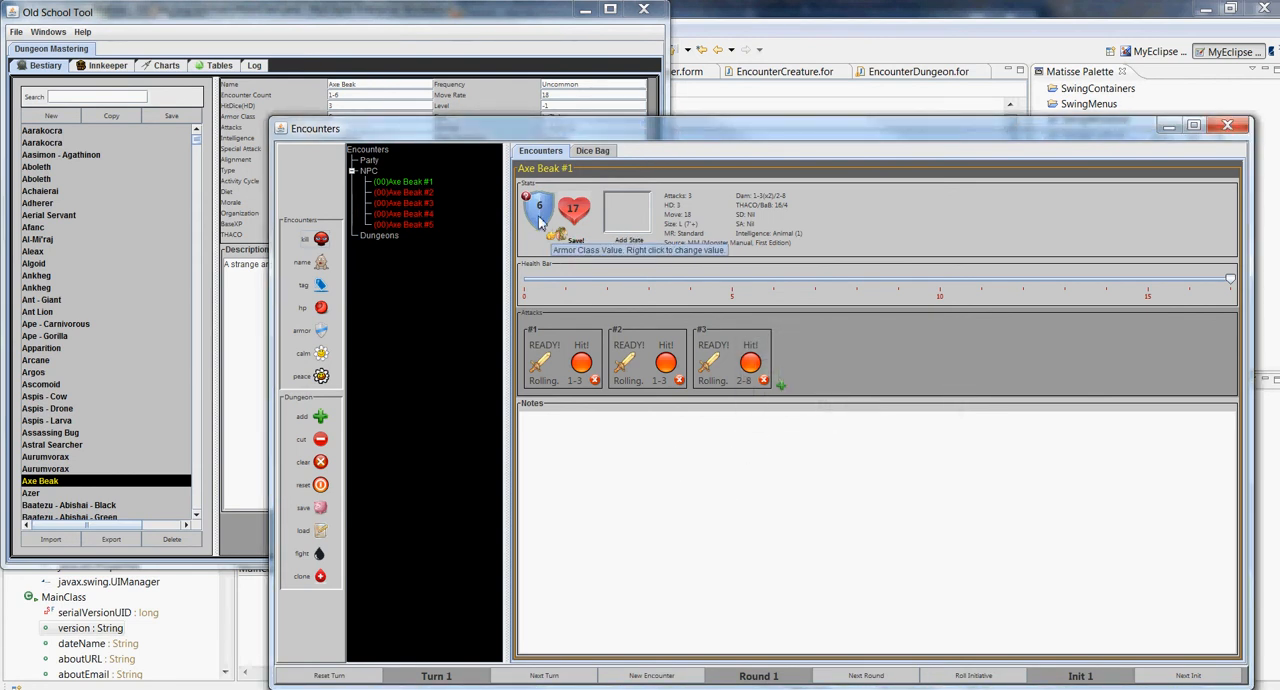
# Roll saving throws for Axe Beak #1 versus Spells and versus Paralyzation, Poison or Death
pyautogui.click(580, 246)
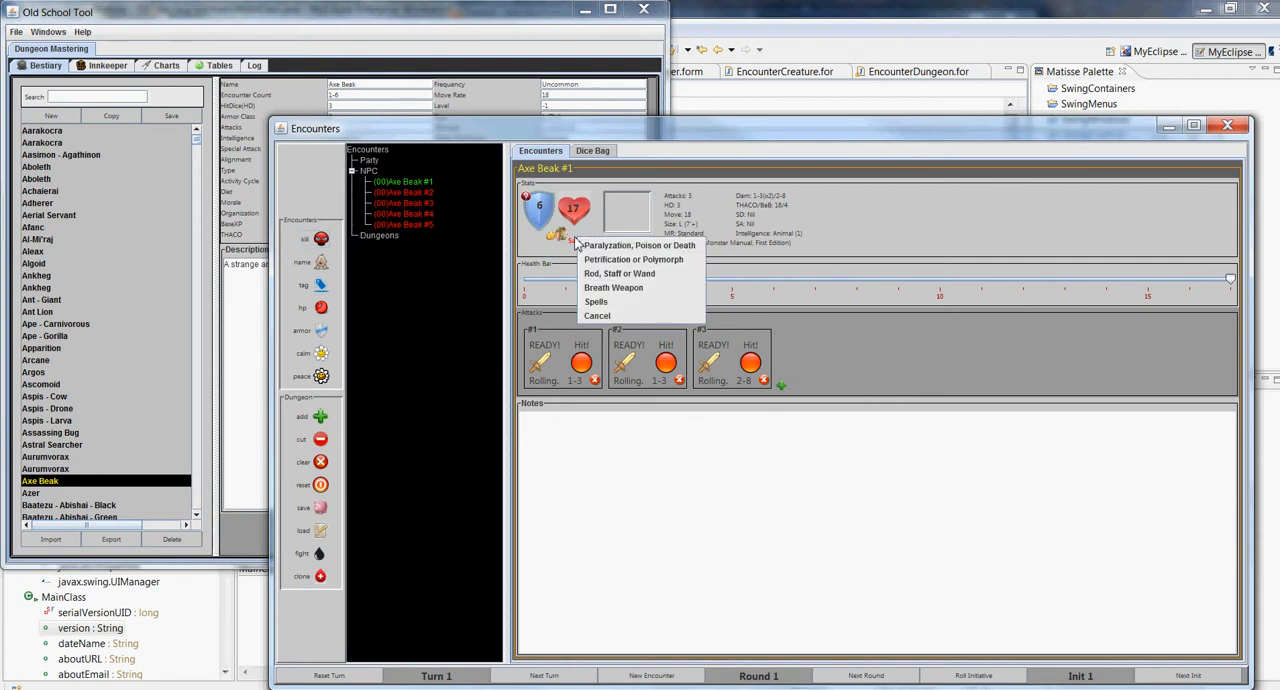
pyautogui.click(598, 301)
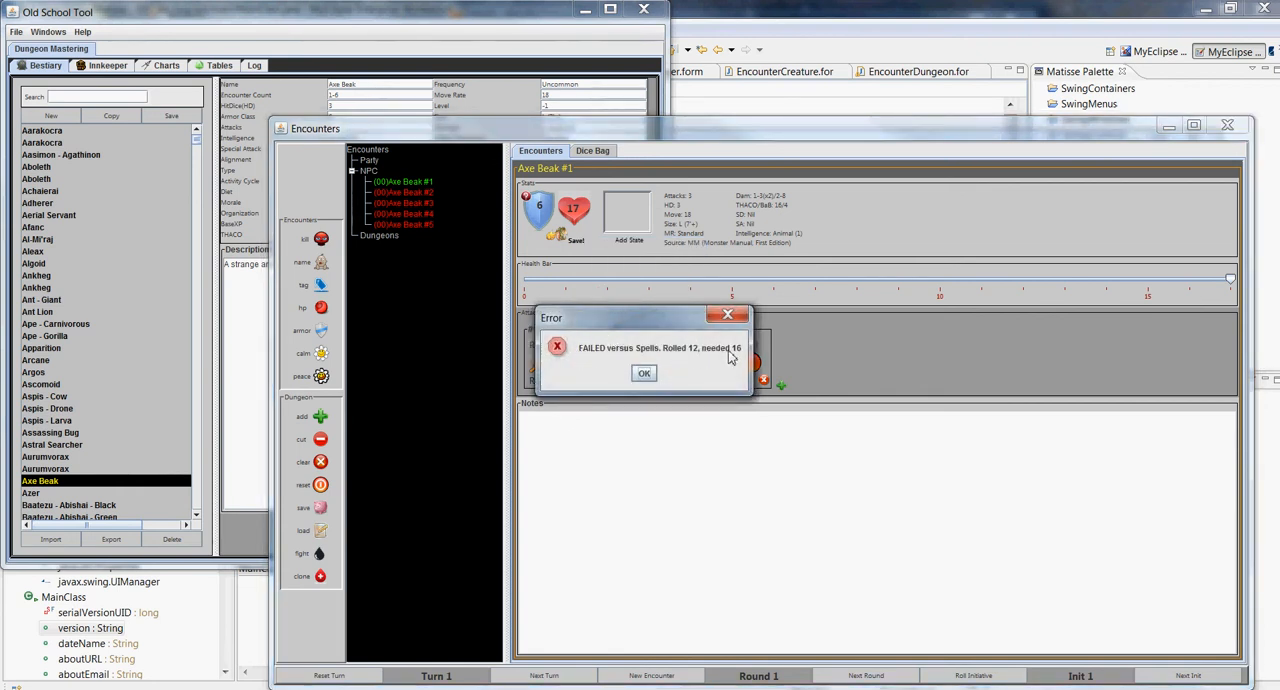
pyautogui.click(644, 374)
pyautogui.click(578, 243)
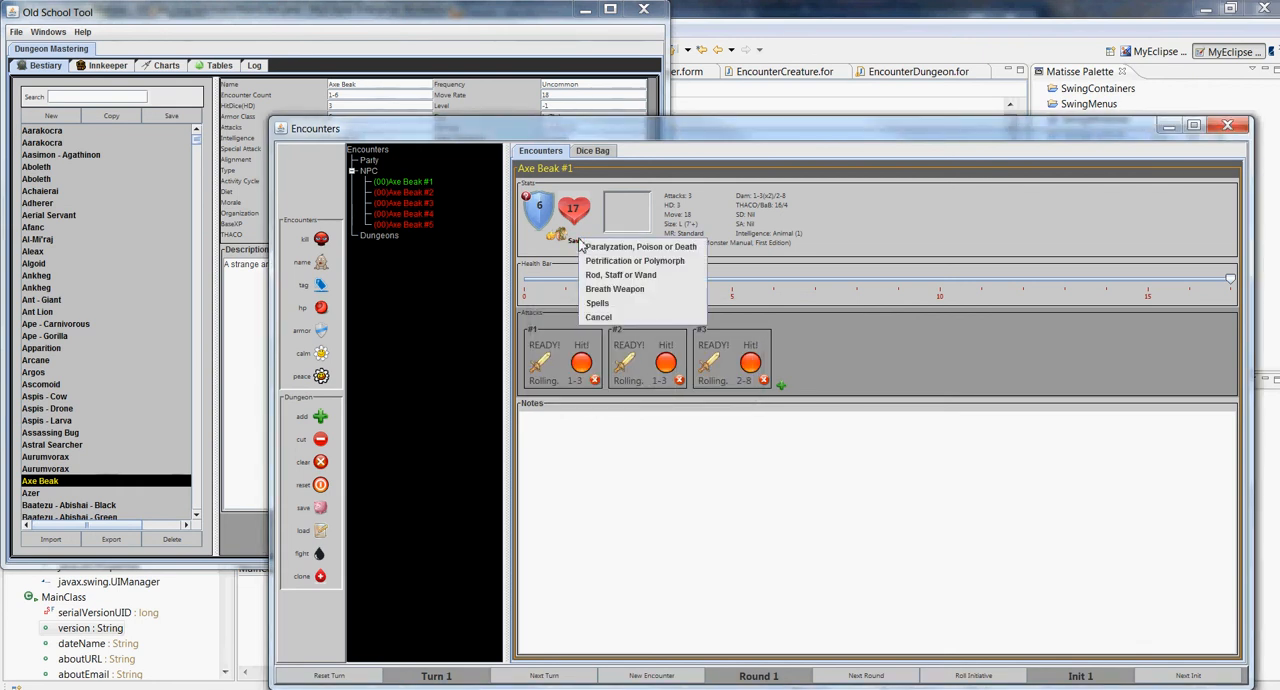
pyautogui.click(605, 247)
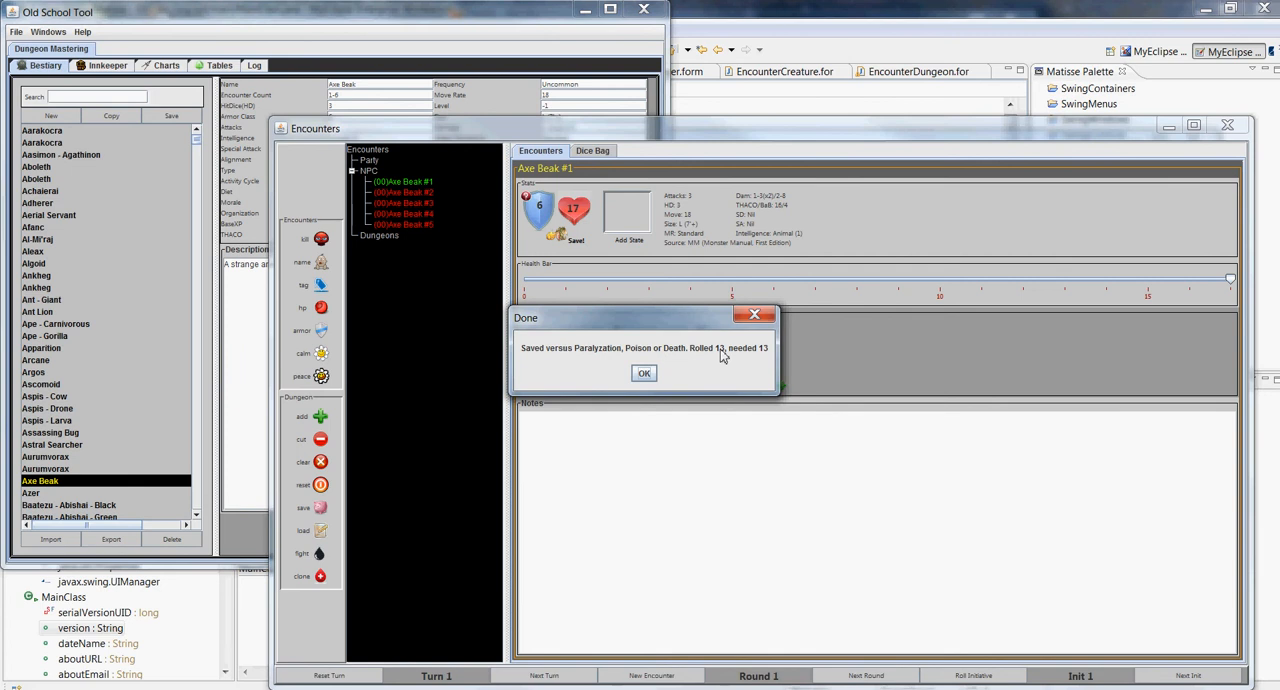
pyautogui.click(644, 373)
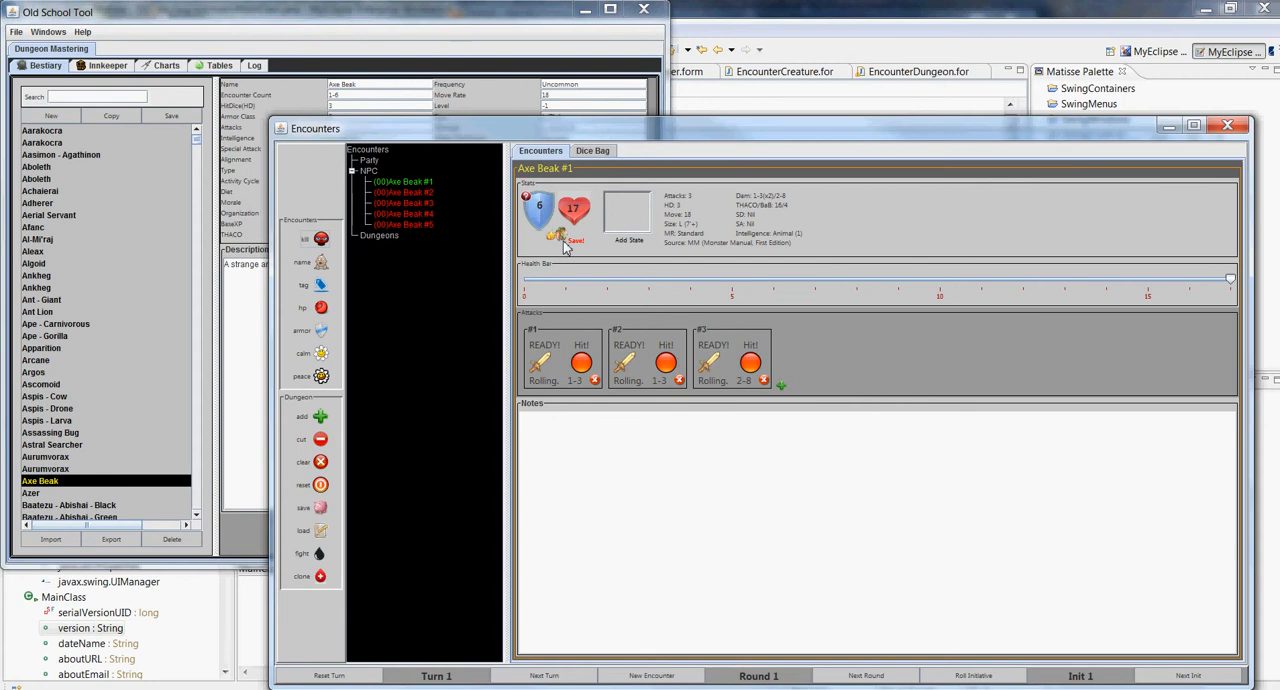
# Switch to the DM Screen, look through the ABILITY and SAVES chart groups and display the Monster Saves chart
pyautogui.moveTo(594, 638)
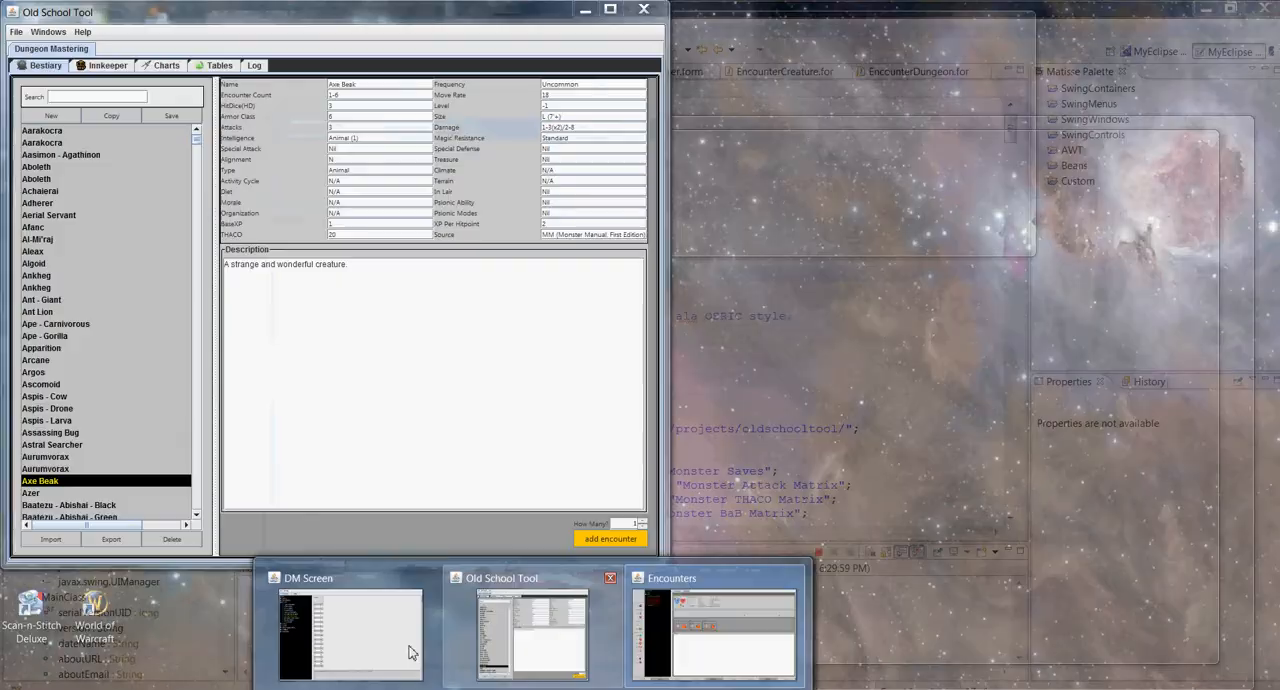
pyautogui.click(408, 650)
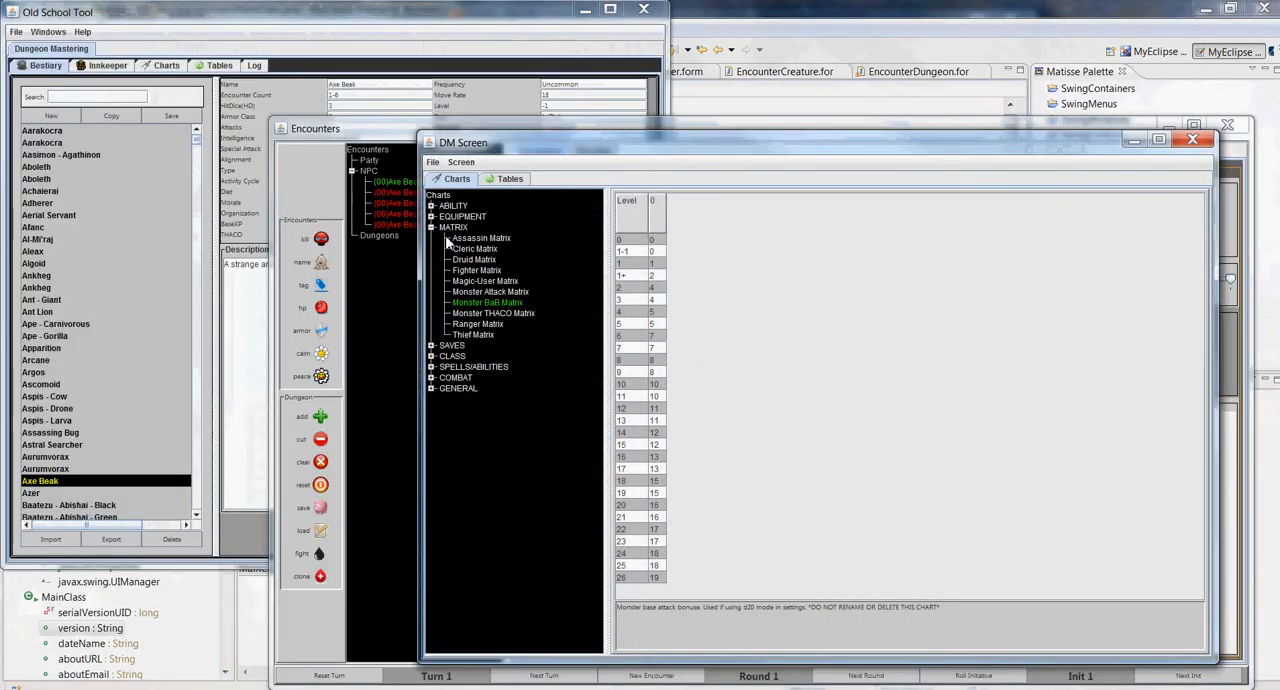
pyautogui.click(432, 227)
pyautogui.click(431, 205)
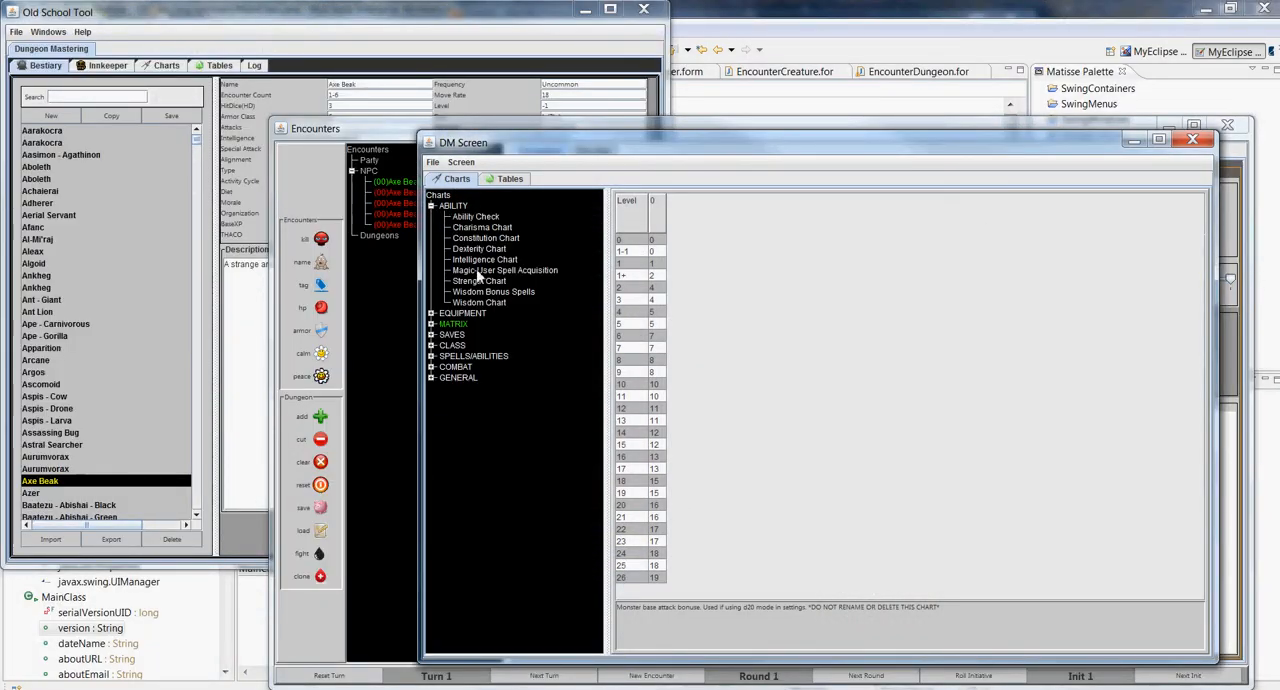
pyautogui.click(431, 205)
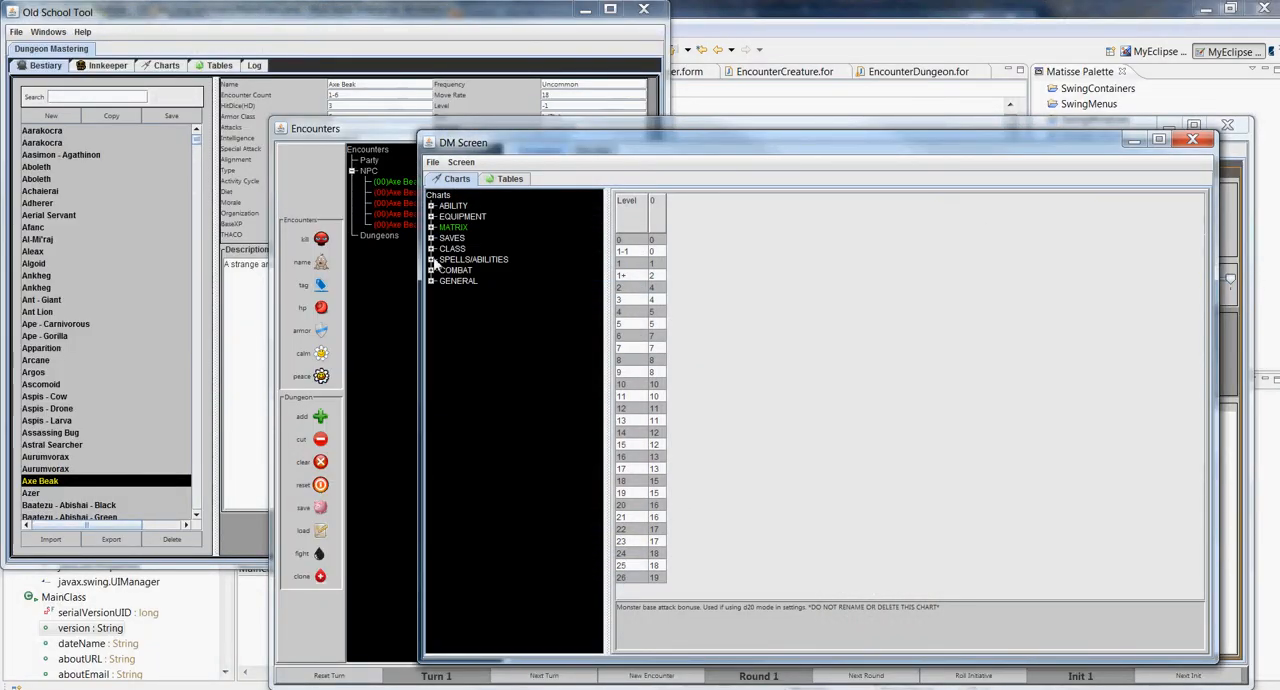
pyautogui.click(431, 238)
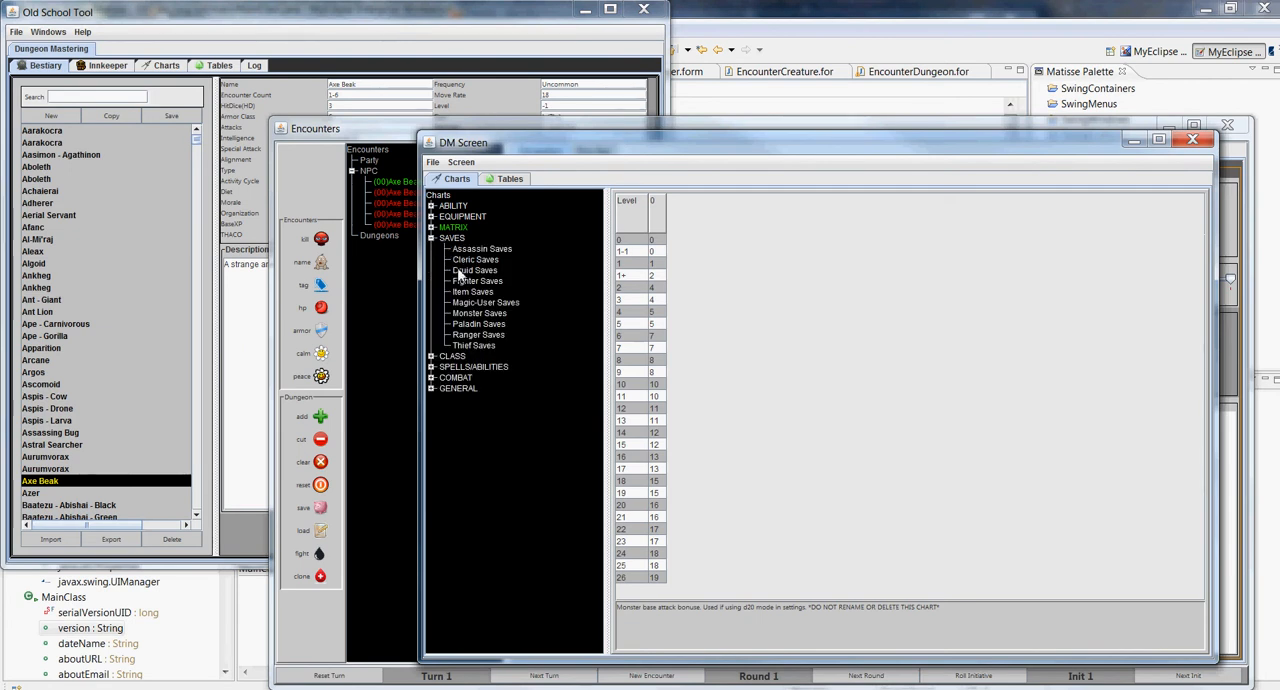
pyautogui.click(493, 314)
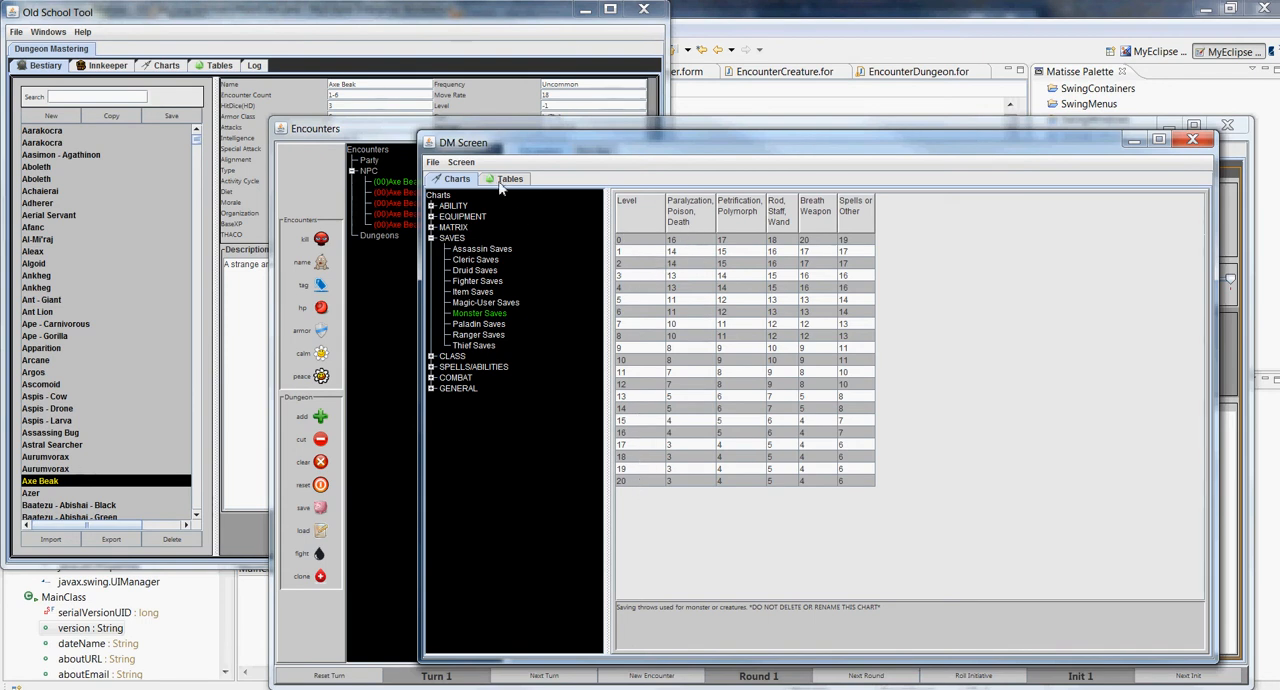
# Return to the Encounters window and roll a Petrification or Polymorph saving throw for Axe Beak #1
pyautogui.click(340, 136)
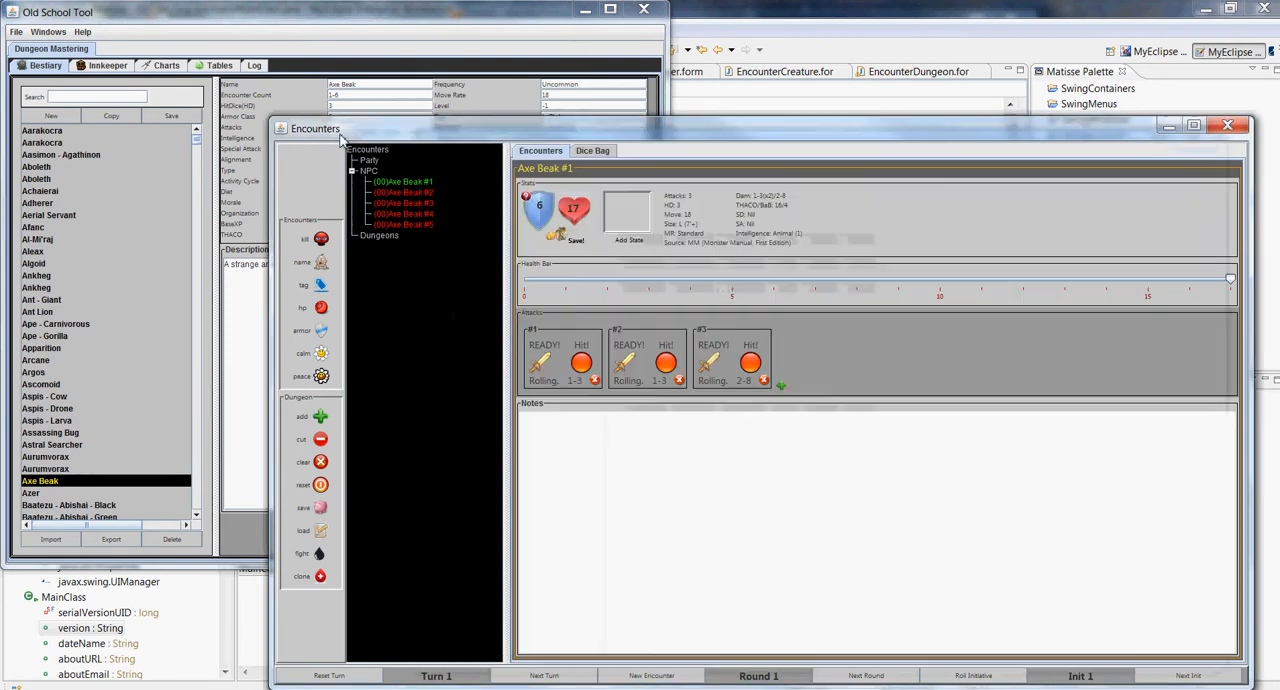
pyautogui.click(574, 240)
pyautogui.click(588, 267)
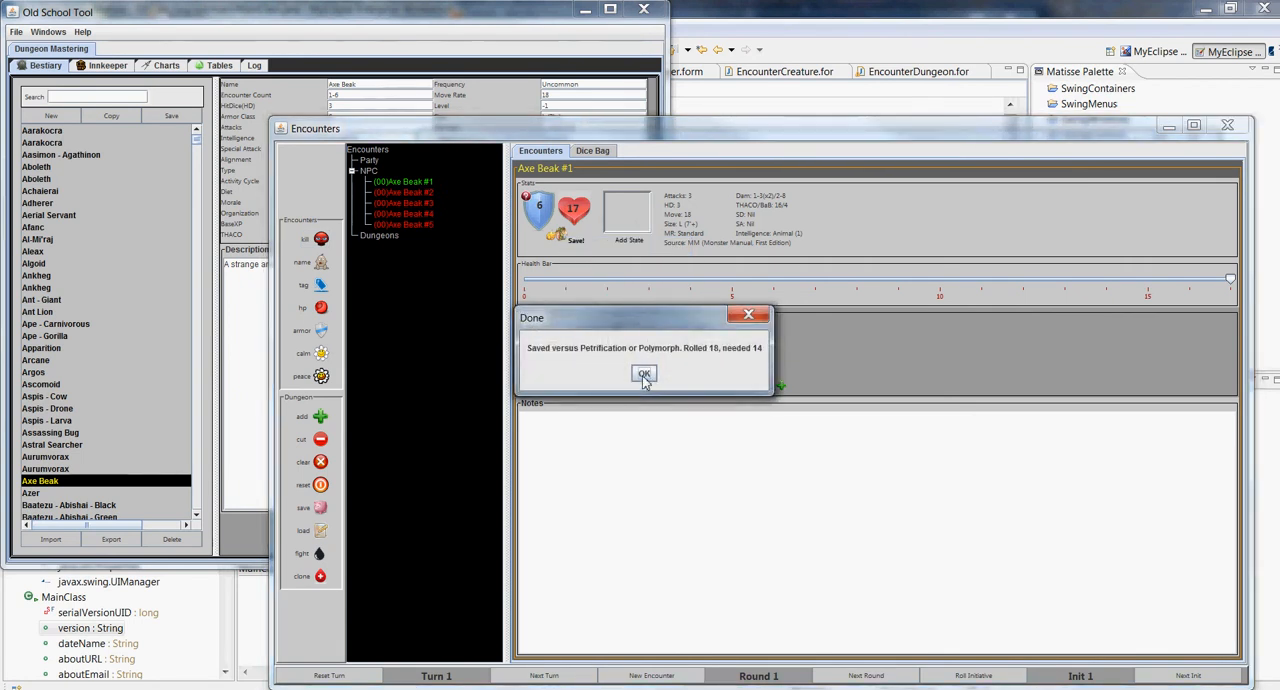
pyautogui.click(644, 376)
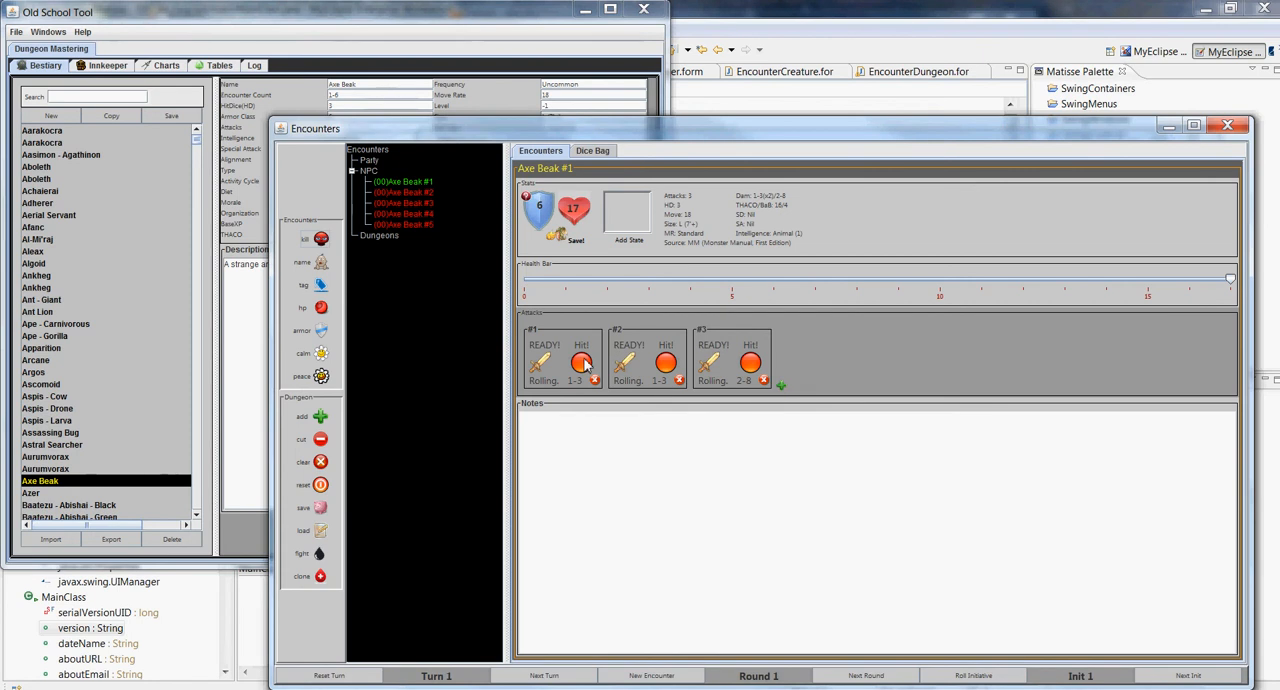
# Add the tag "tab-b" to Axe Beak #1
pyautogui.rightClick(556, 173)
pyautogui.click(540, 171)
pyautogui.rightClick(543, 172)
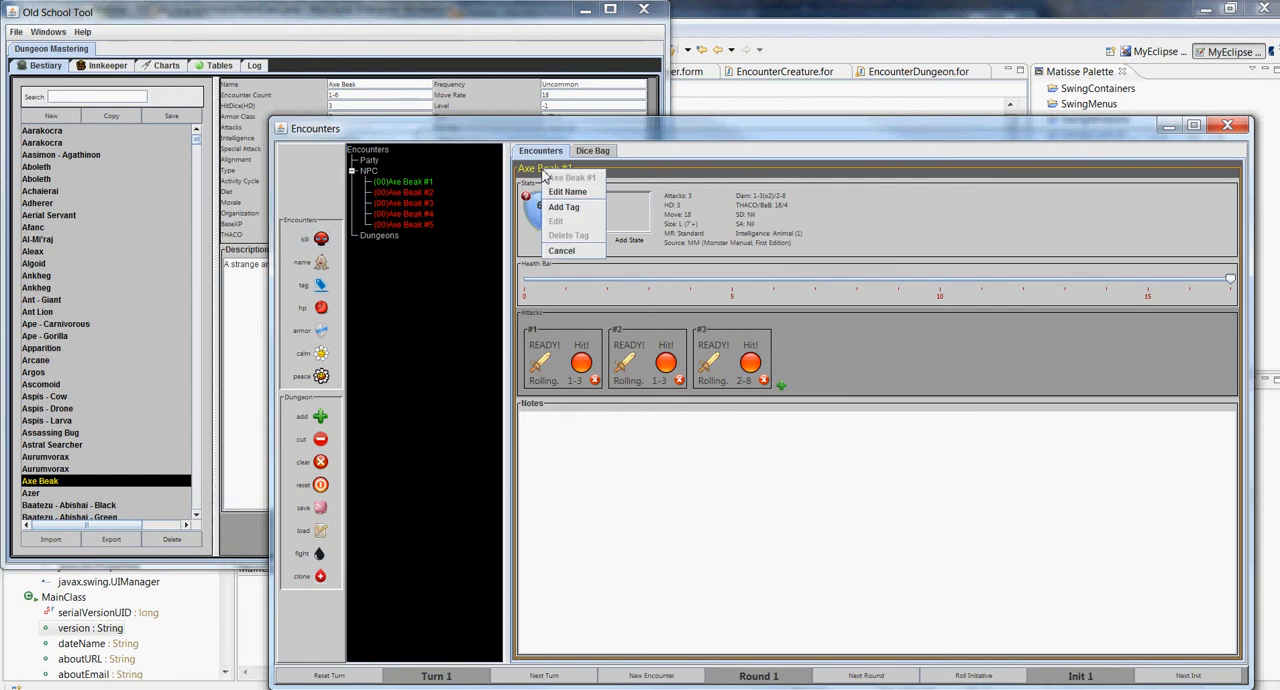
pyautogui.click(577, 210)
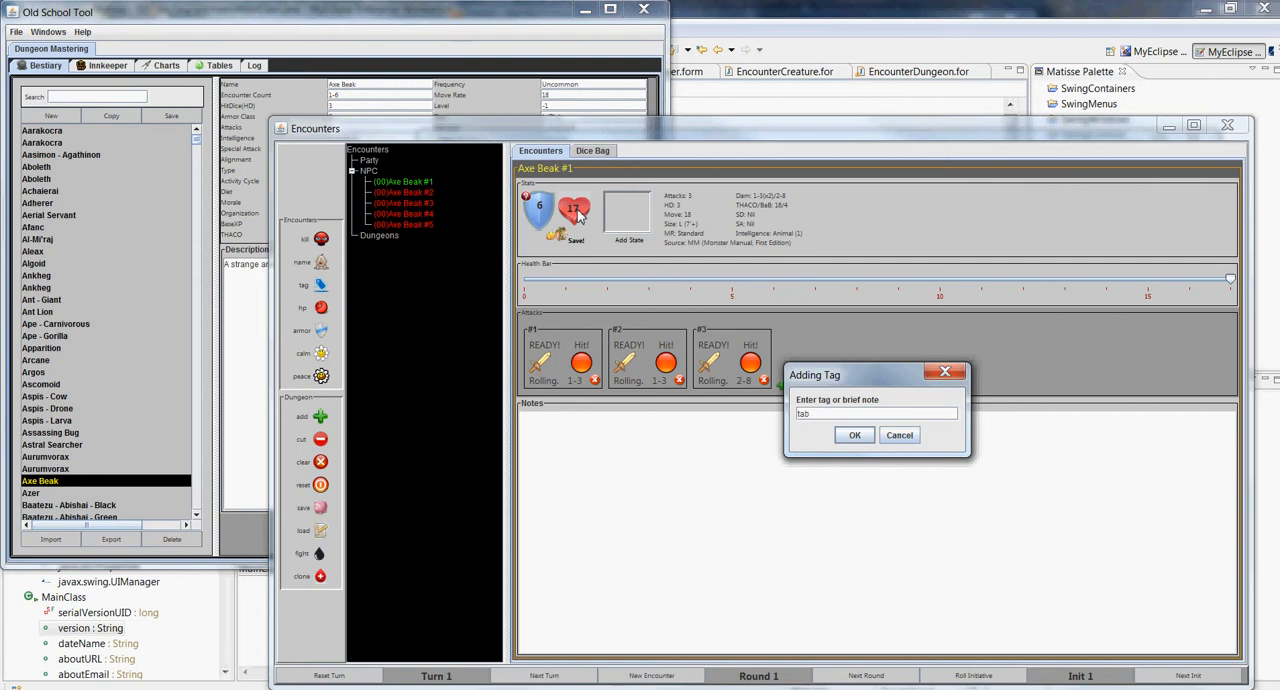
pyautogui.write('tab-b')
pyautogui.press('Return')
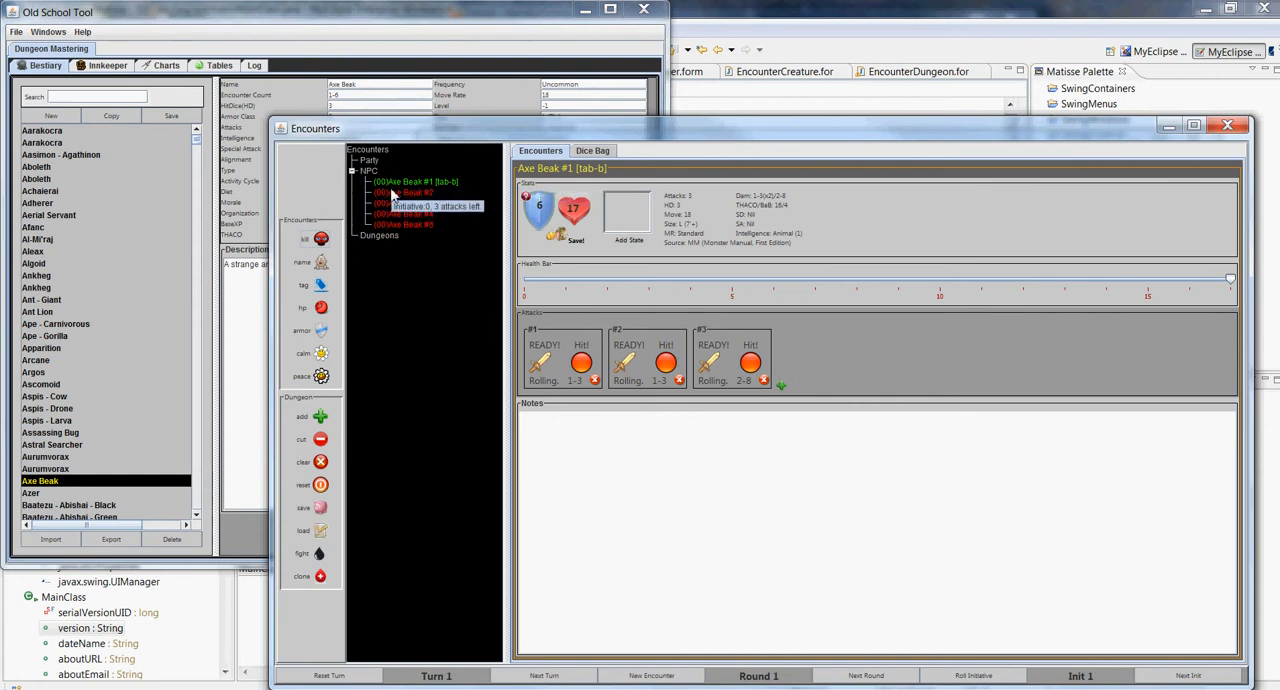
# Roll initiative for all the Axe Beaks in the encounter
pyautogui.click(973, 678)
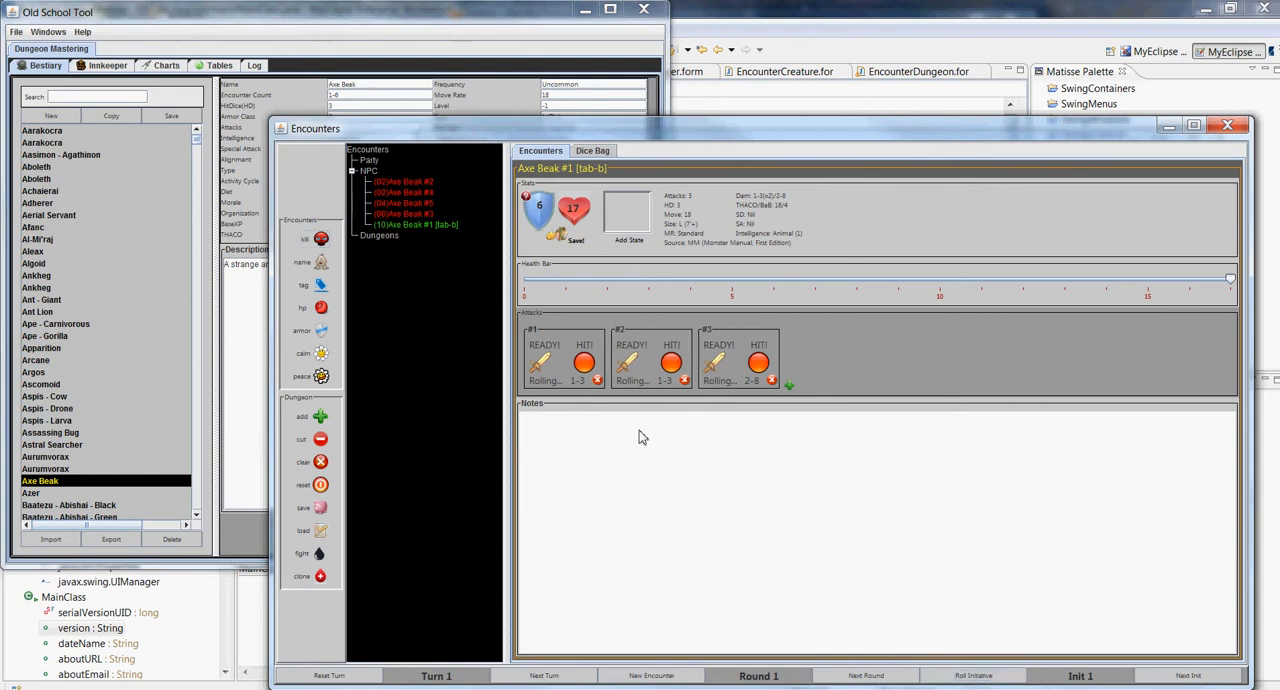
# Review the initiative dice size, initiative order and attack mode options in the OST Configuration, and return to the Encounters window
pyautogui.click(19, 33)
pyautogui.click(30, 57)
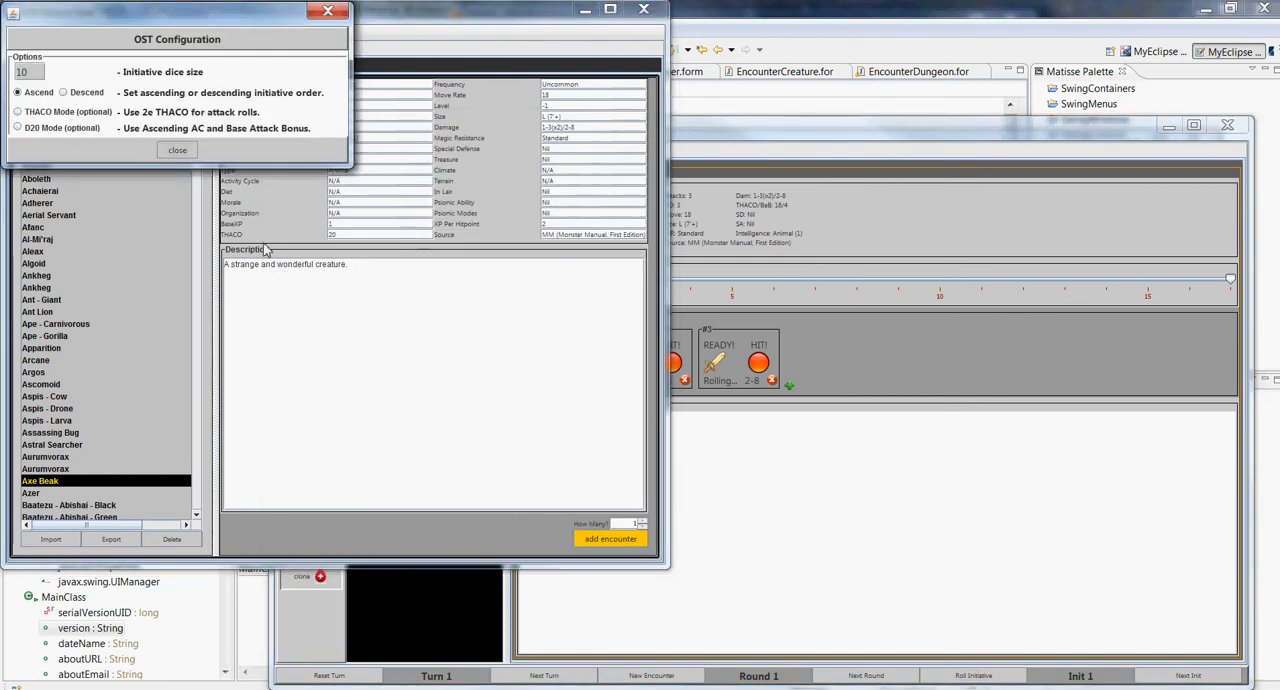
pyautogui.click(177, 150)
pyautogui.click(855, 548)
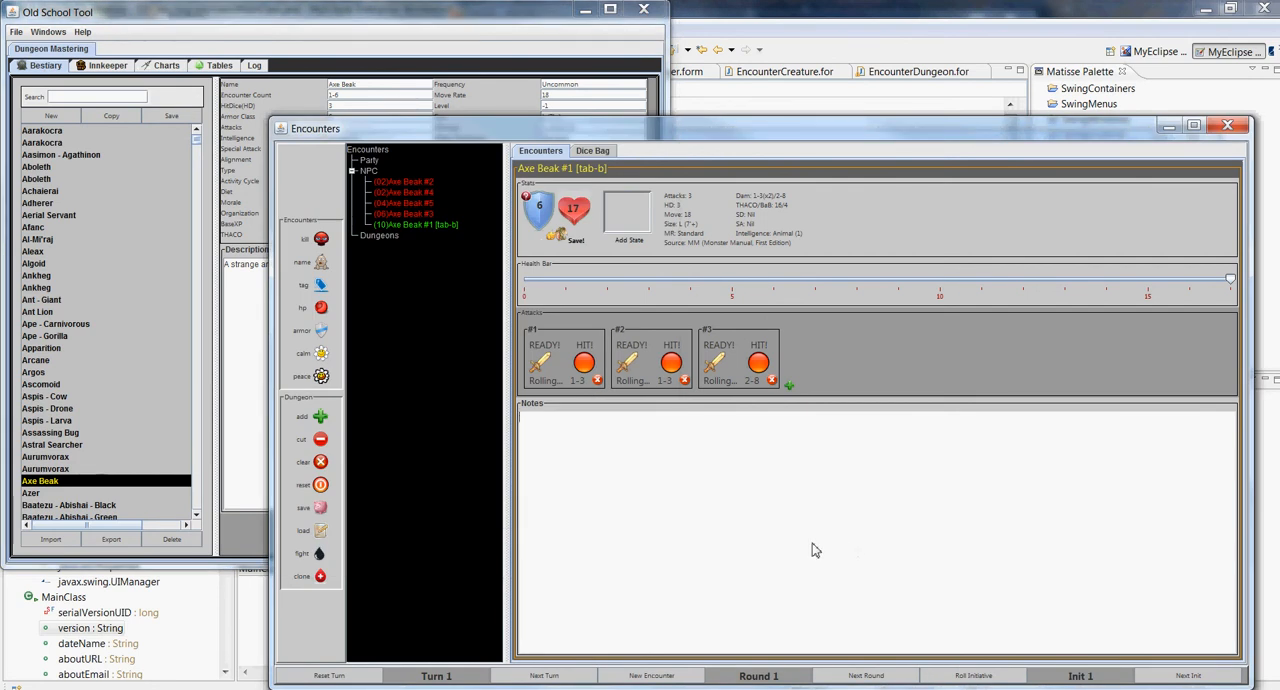
# Advance the initiative count in round 1, and reroll initiative for all the Axe Beaks in round 2
pyautogui.click(1186, 676)
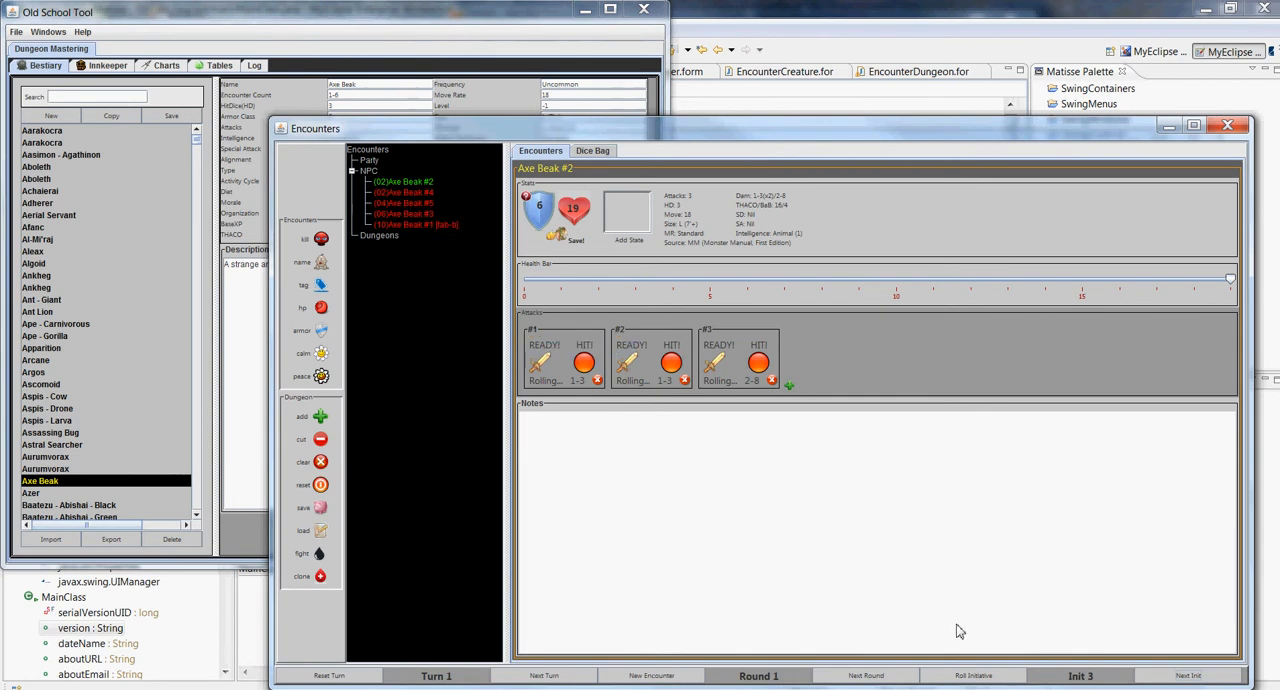
pyautogui.click(970, 675)
pyautogui.moveTo(424, 232)
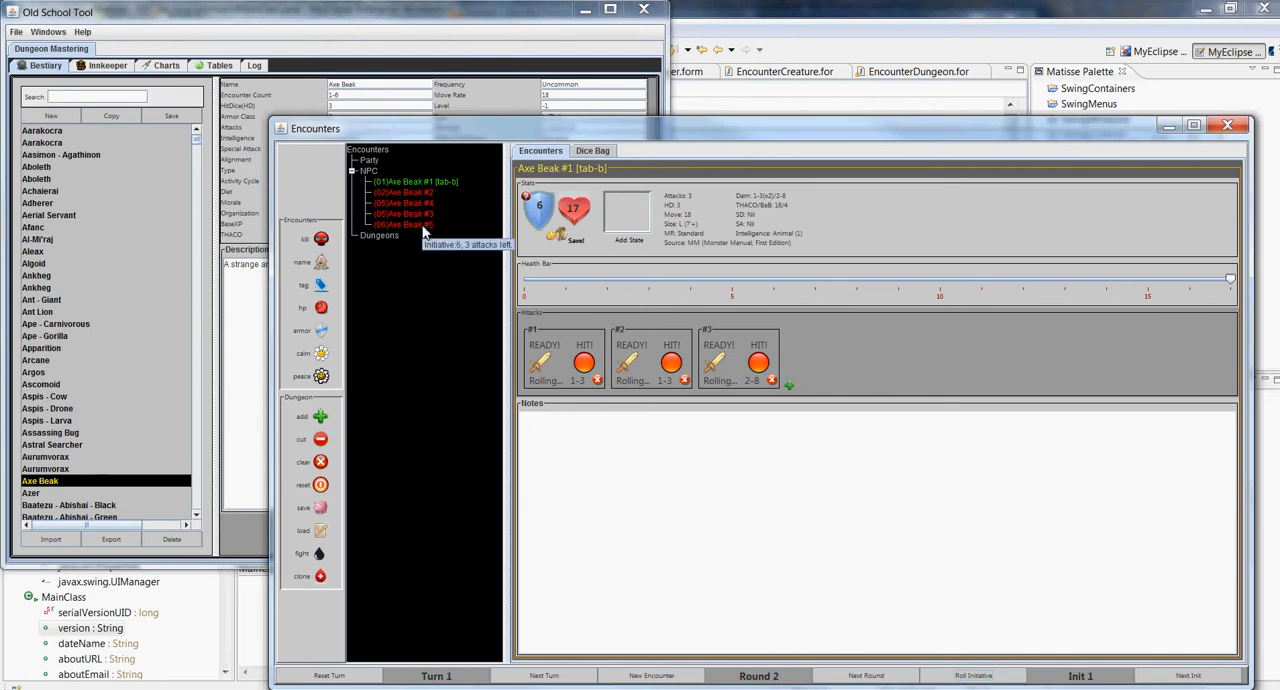
pyautogui.moveTo(385, 194)
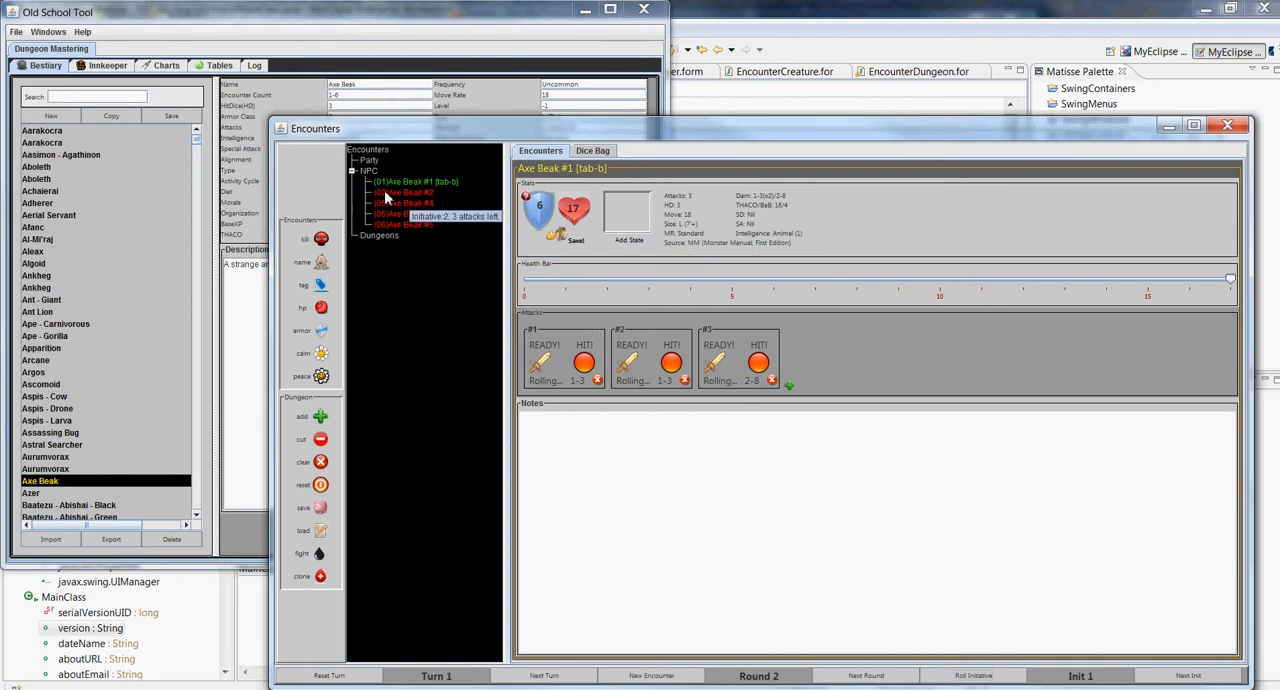
# Advance round 2 through the initiative counts from 1 to 5
pyautogui.click(1186, 676)
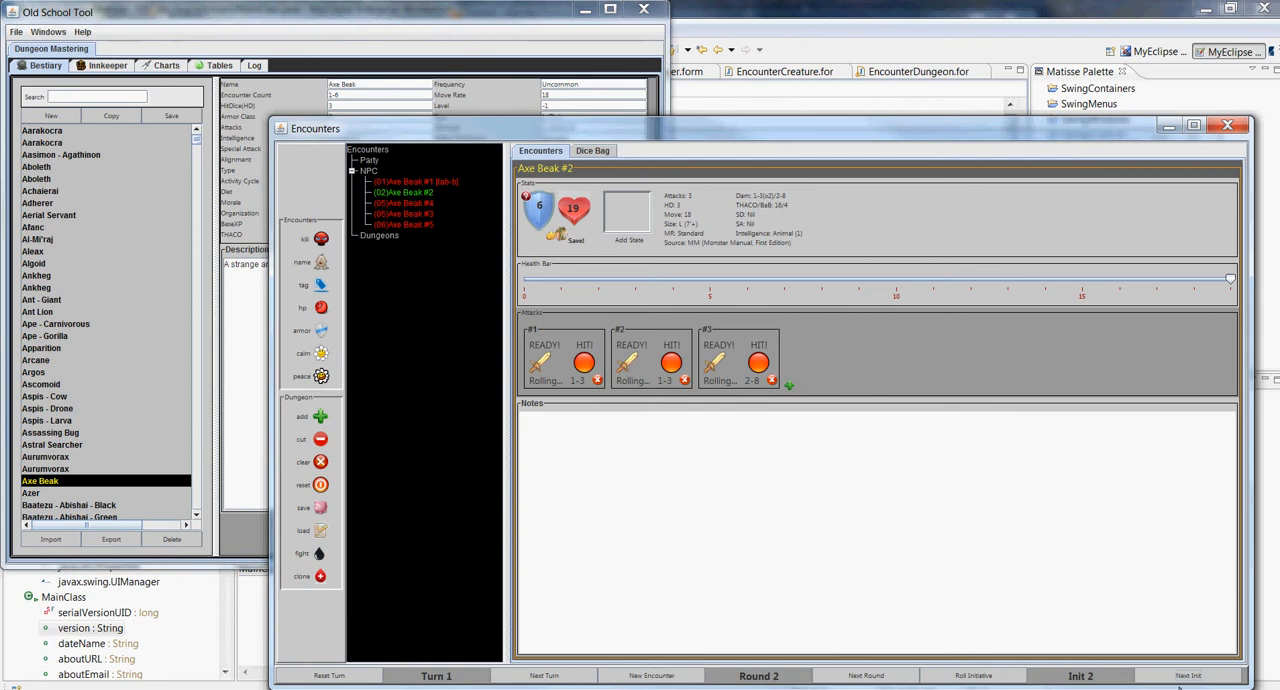
pyautogui.click(1185, 676)
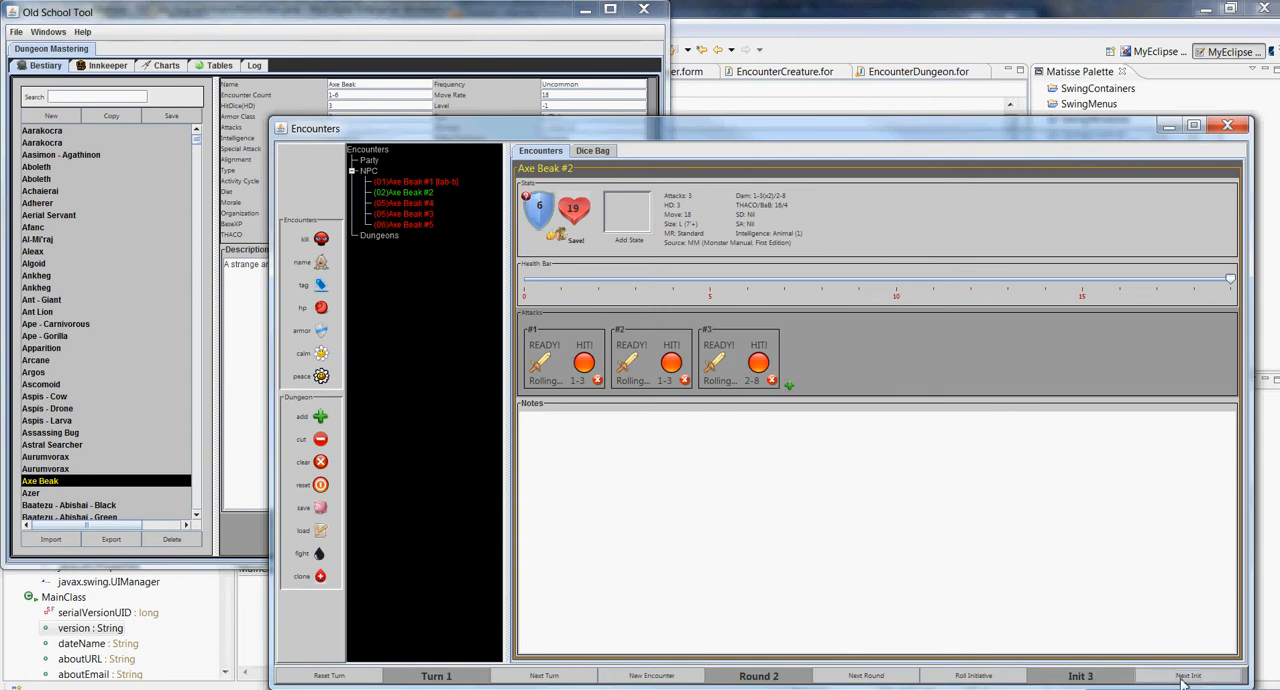
pyautogui.click(1185, 676)
pyautogui.click(1185, 676)
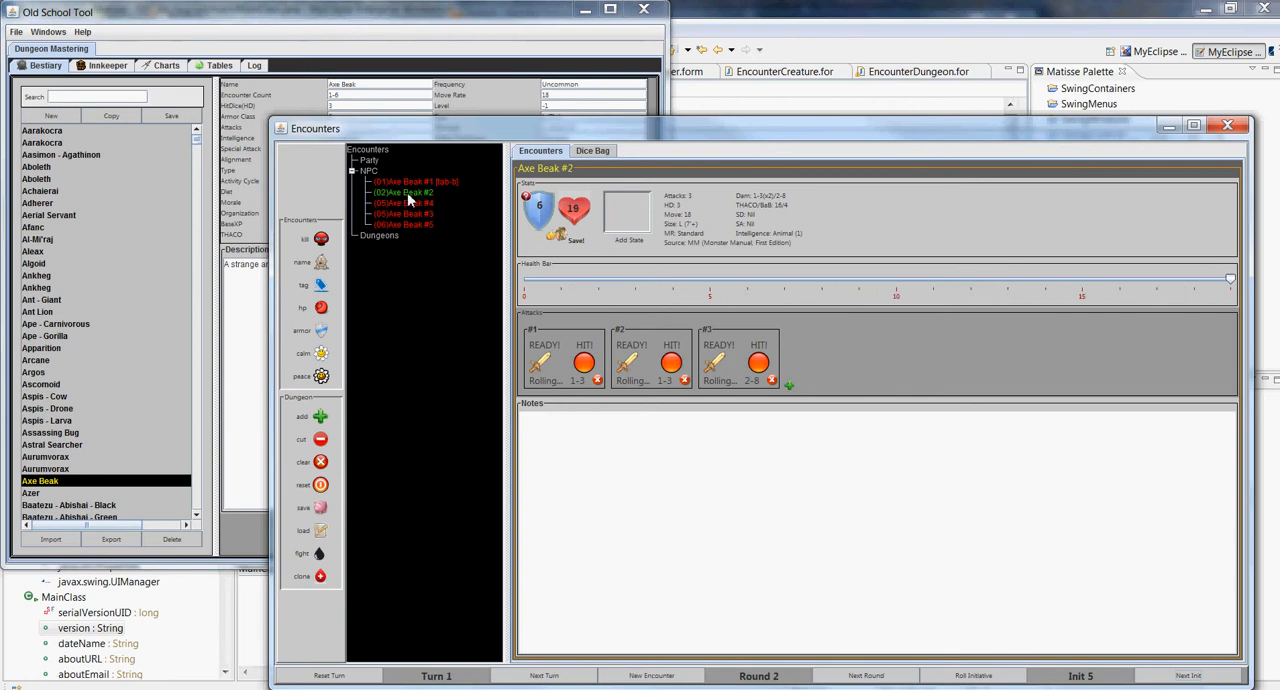
# Rename Axe Beak #2 as "Axe Beak Bob"
pyautogui.click(319, 266)
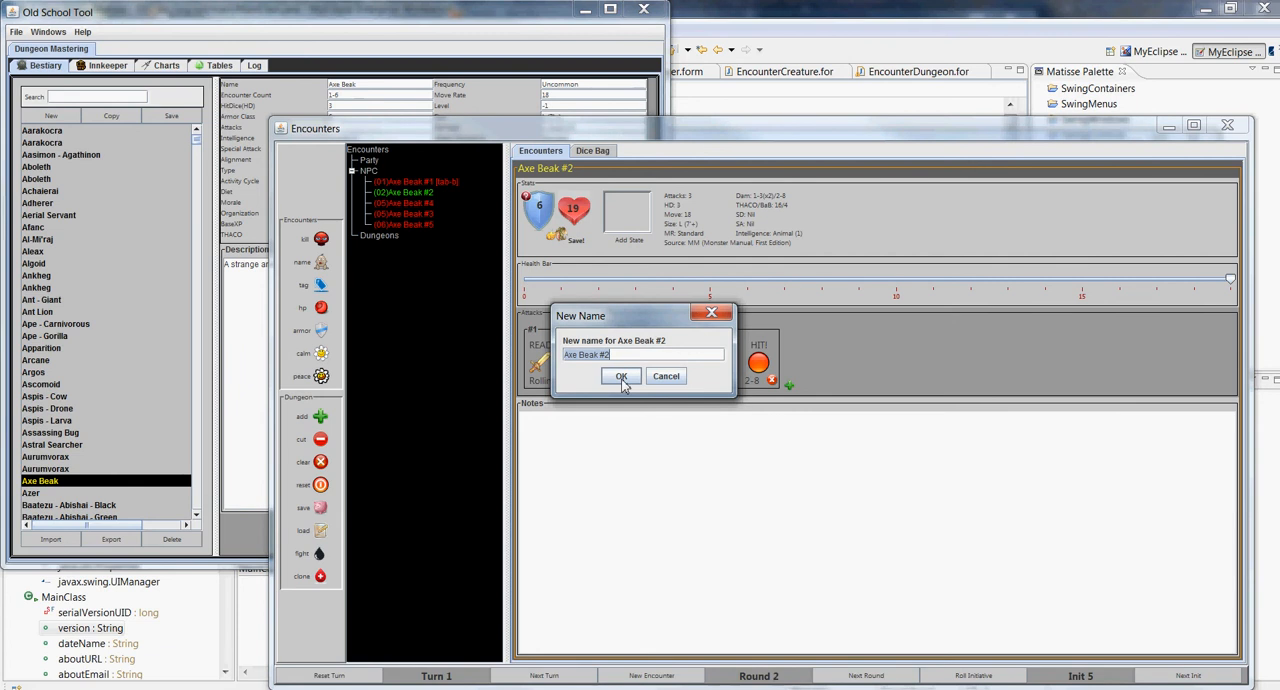
pyautogui.press('BackSpace')
pyautogui.write('eak')
pyautogui.click(621, 378)
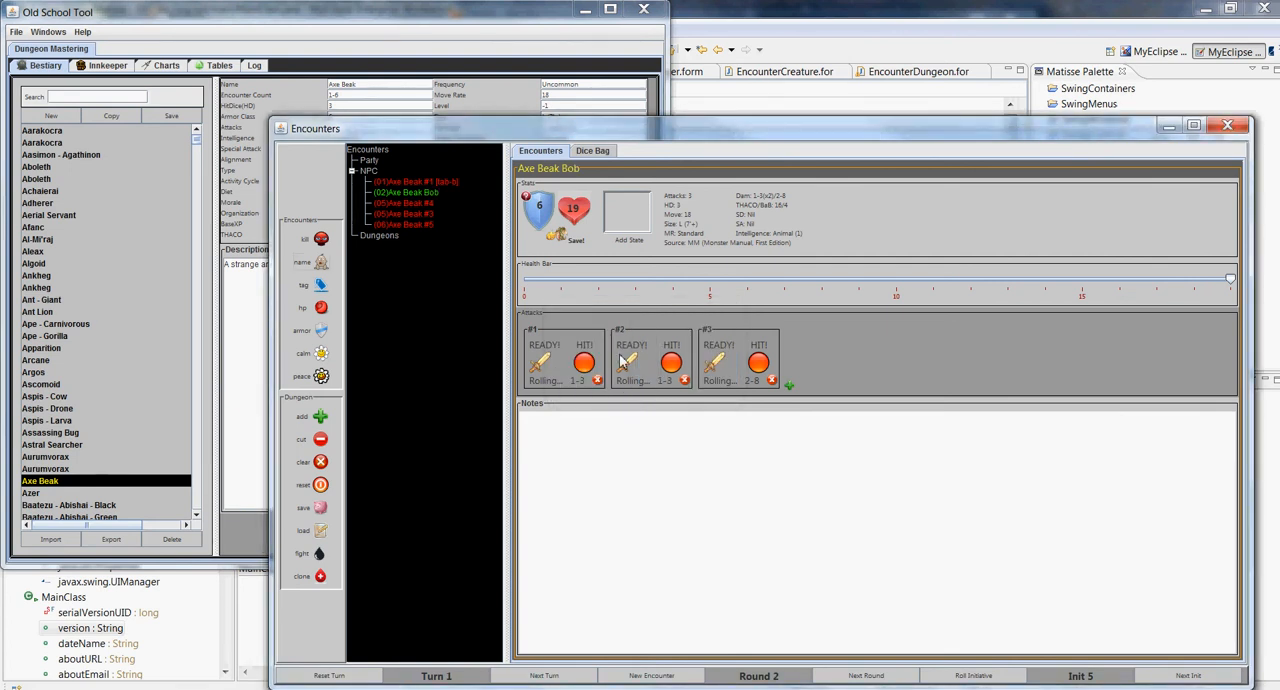
# Set the maximum hit points of Axe Beak Bob to 25
pyautogui.click(320, 312)
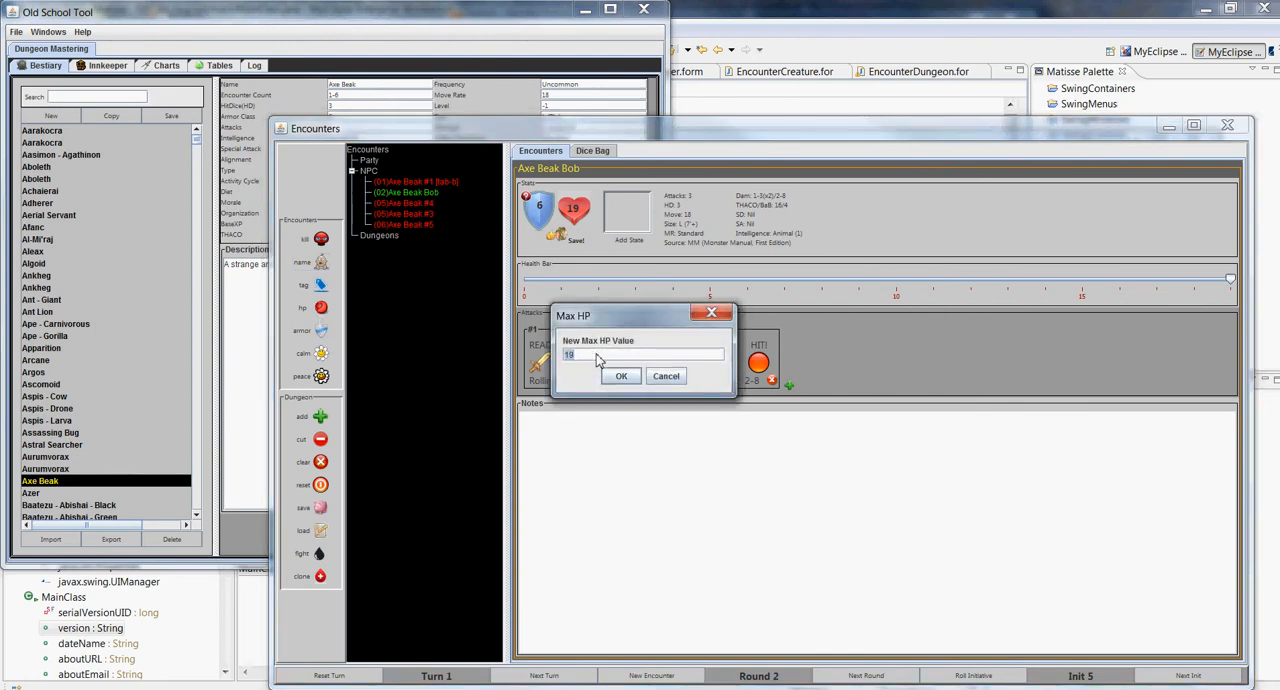
pyautogui.write('25')
pyautogui.press('Return')
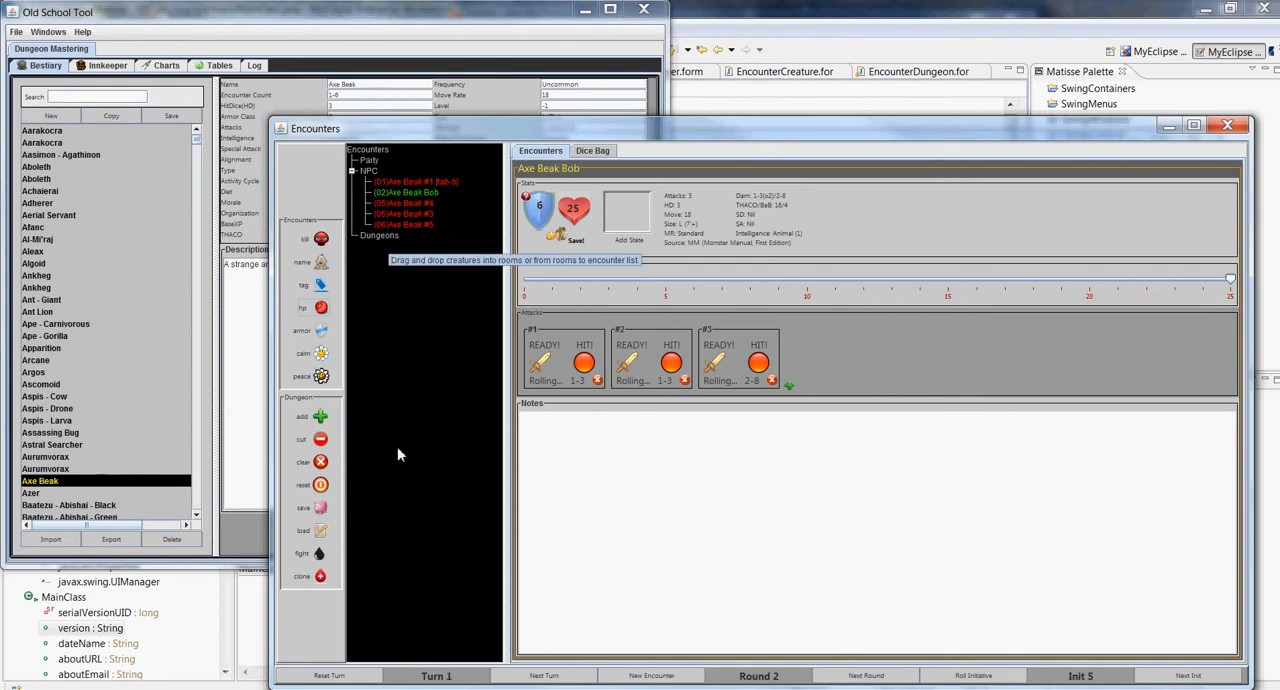
# Add nine rooms to the dungeon, numbered 101 through 109, with 101 as the starting room number
pyautogui.click(320, 418)
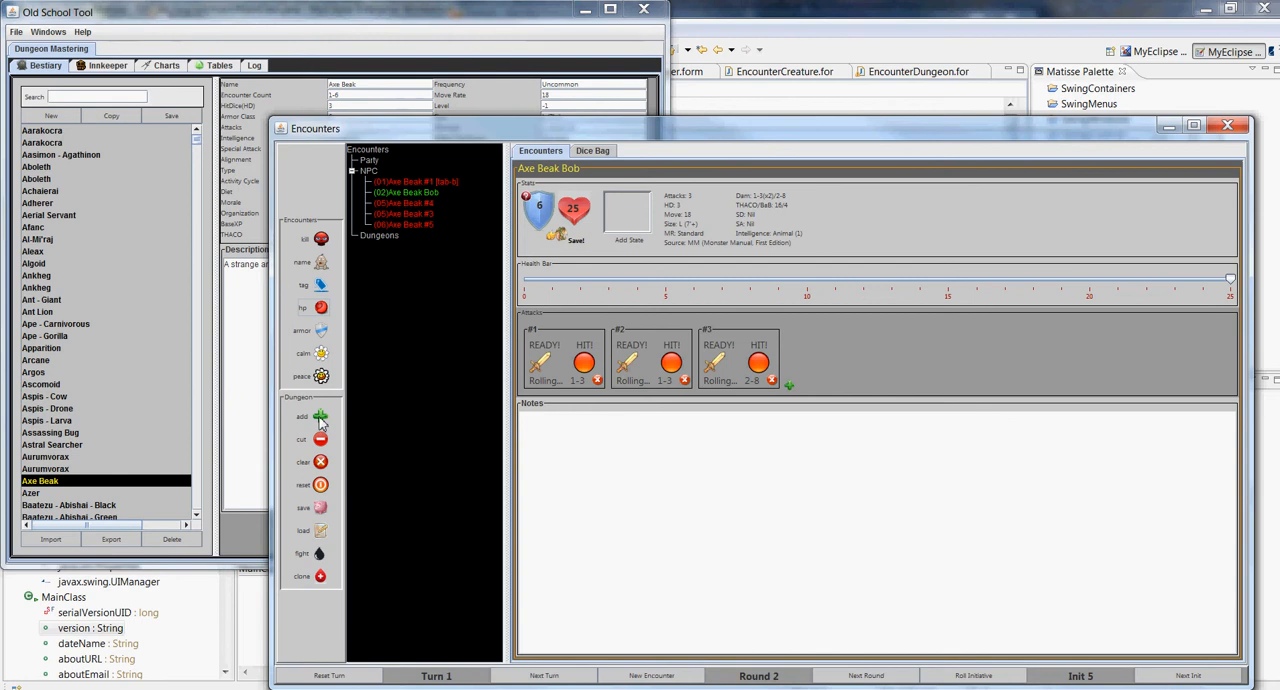
pyautogui.click(289, 442)
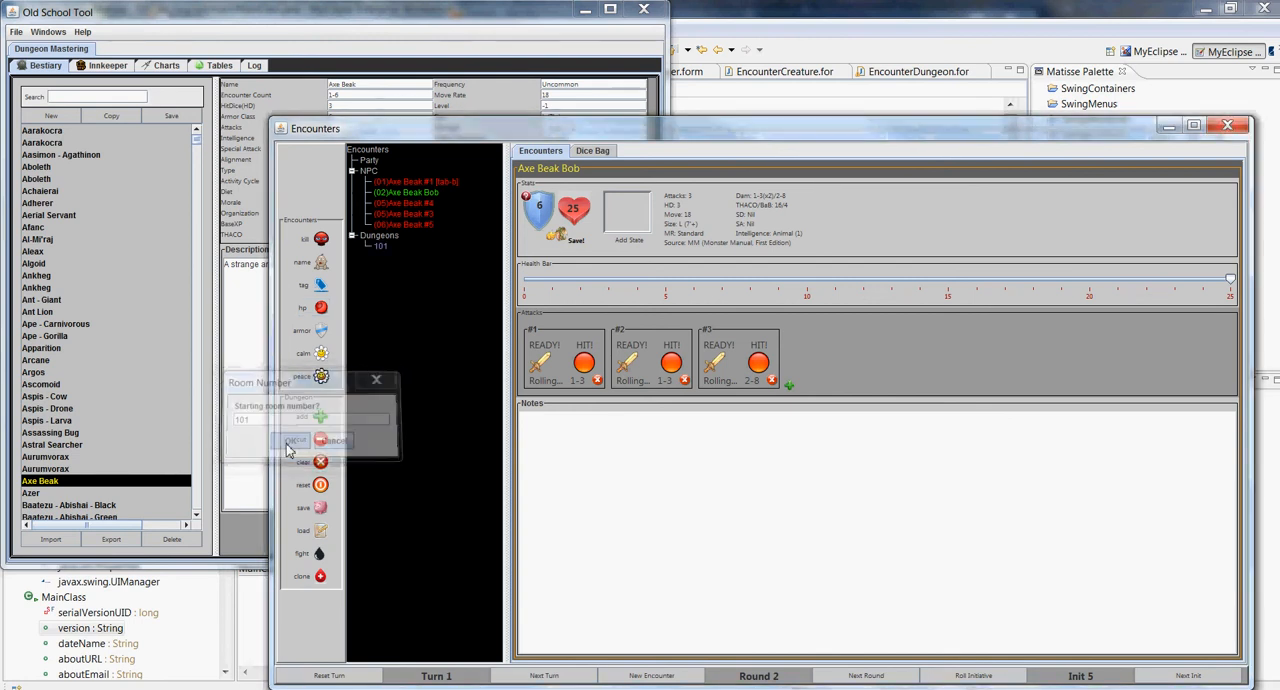
pyautogui.click(322, 420)
pyautogui.click(322, 420)
pyautogui.click(322, 420)
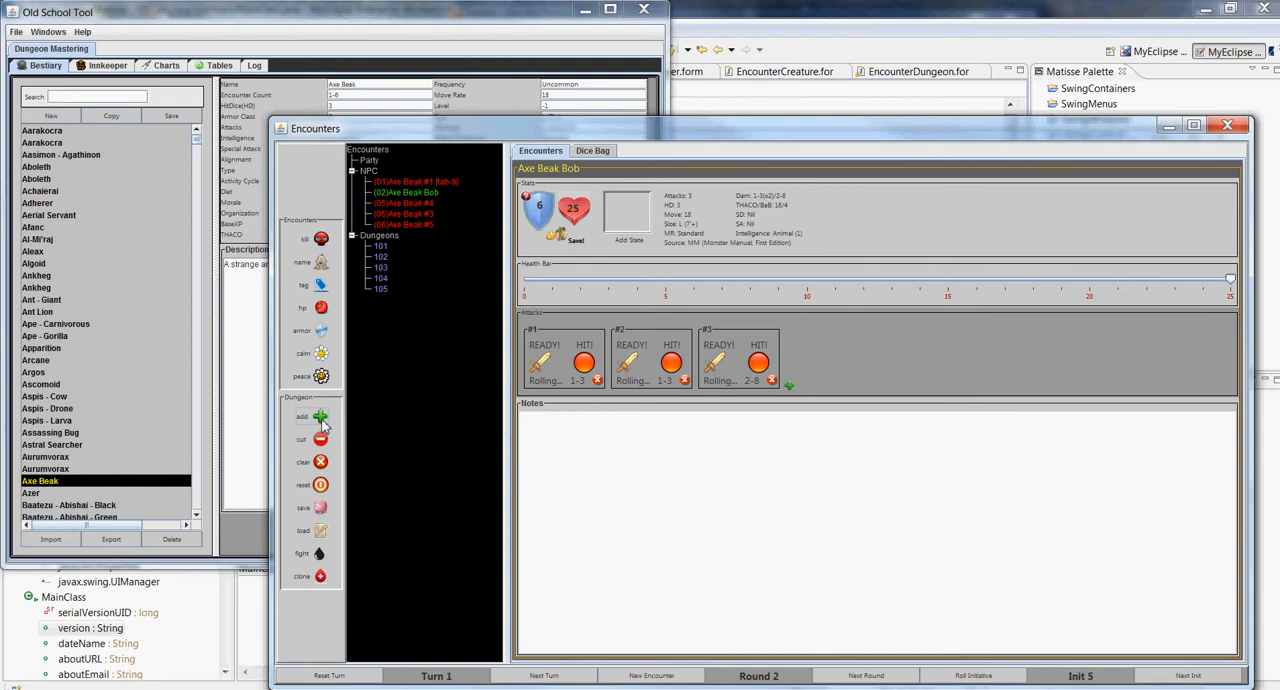
pyautogui.click(322, 420)
pyautogui.click(322, 420)
pyautogui.click(322, 420)
pyautogui.click(322, 420)
pyautogui.click(322, 420)
# Move Axe Beaks #3, #4 and #5 from the NPC group into dungeon room 101
pyautogui.click(423, 204)
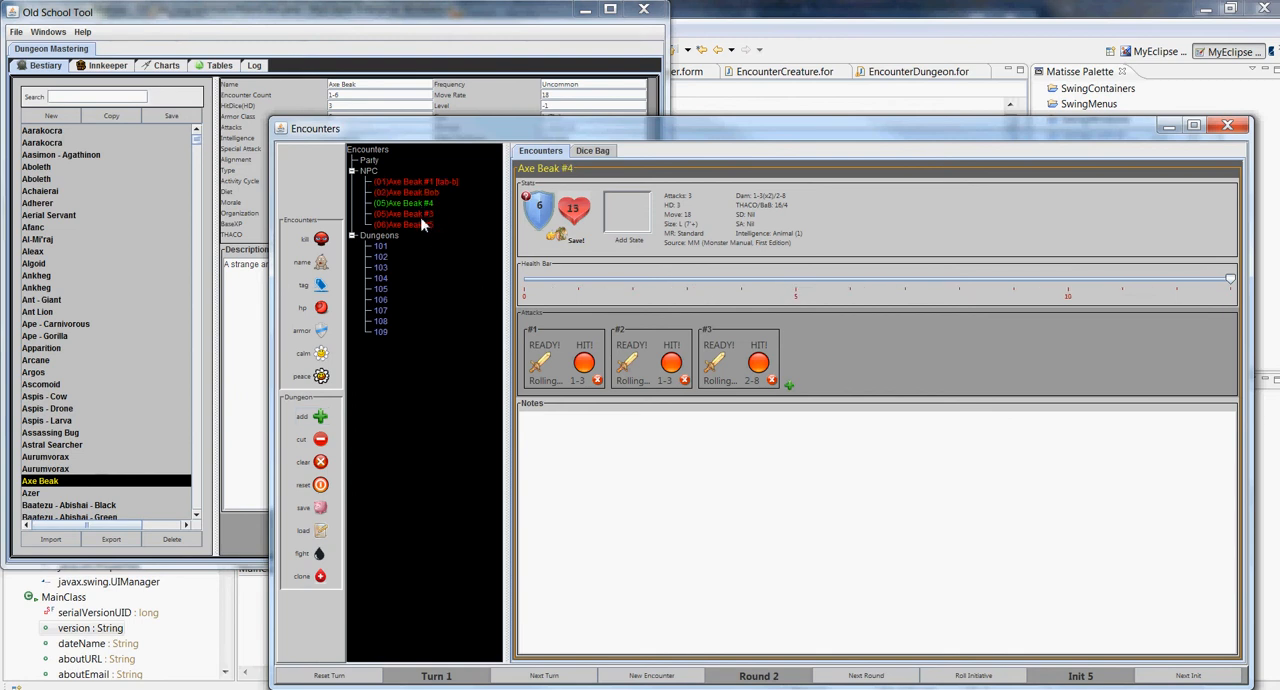
pyautogui.keyDown('shift'); pyautogui.click(422, 223); pyautogui.keyUp('shift')
pyautogui.moveTo(412, 225); pyautogui.dragTo(384, 248)
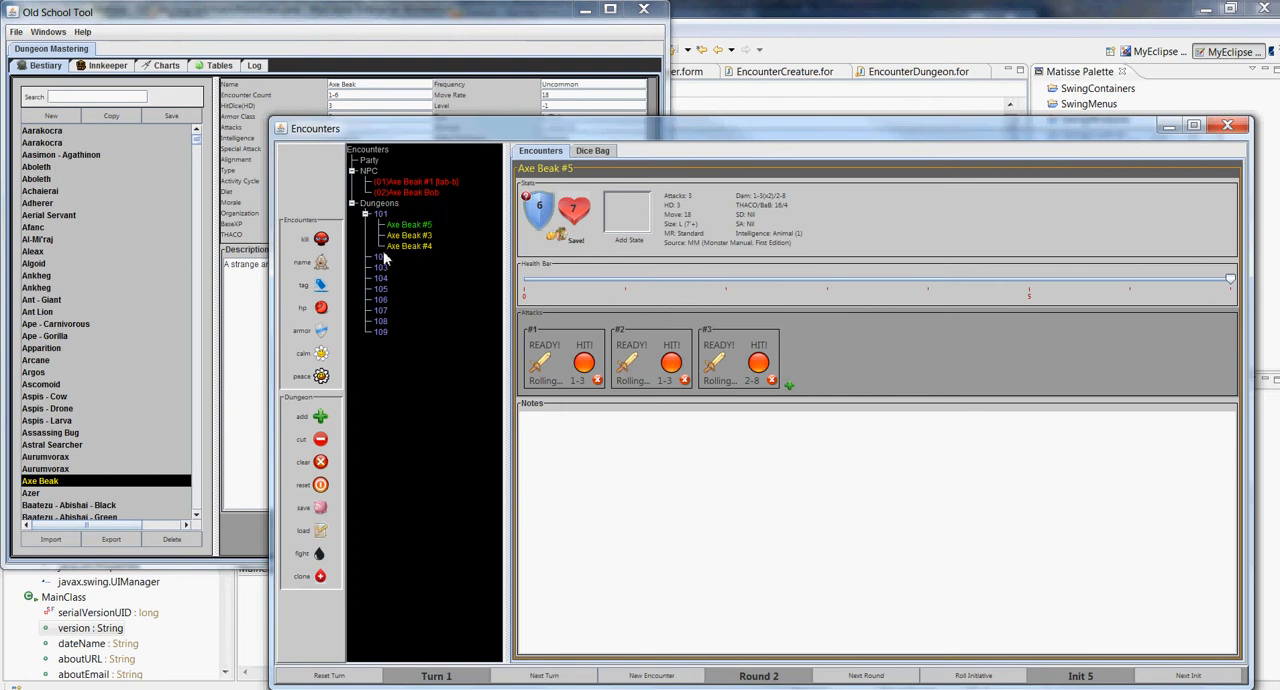
# Move Axe Beak Bob into room 104 and Axe Beak #1 into room 109
pyautogui.click(410, 193)
pyautogui.moveTo(385, 283); pyautogui.dragTo(388, 338)
pyautogui.click(419, 182)
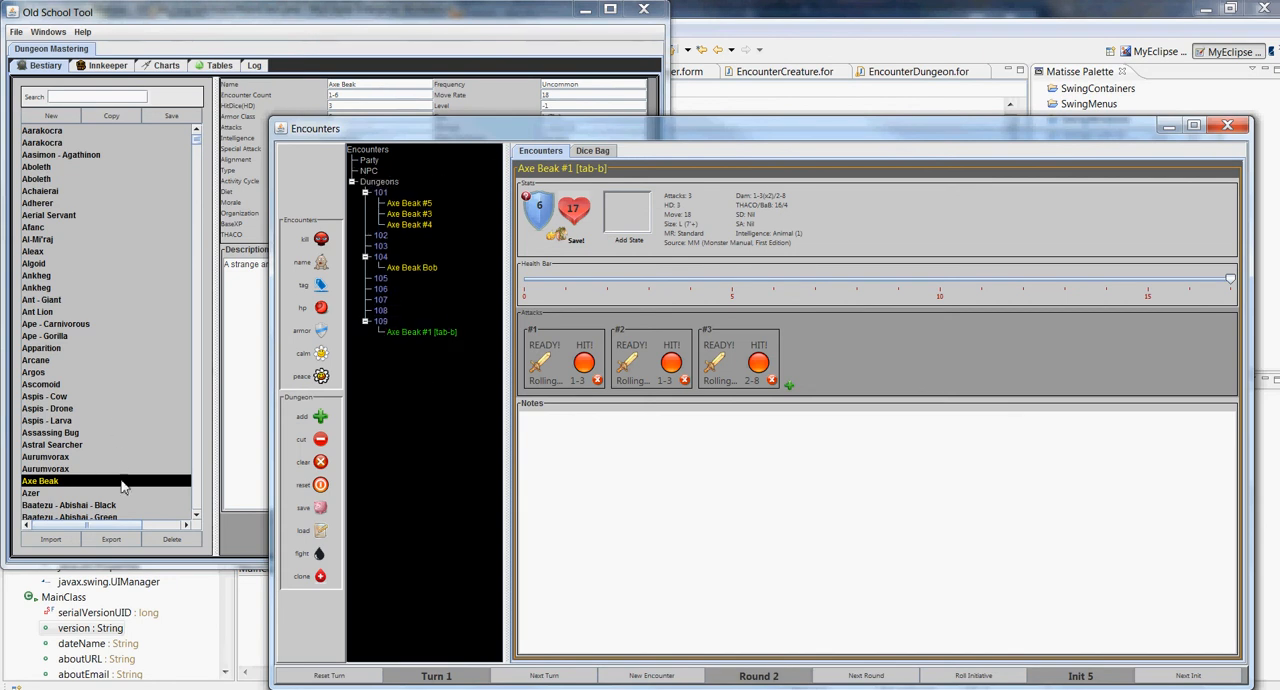
# Select the first Aarakocra in the bestiary and add three of them to the encounter
pyautogui.click(75, 485)
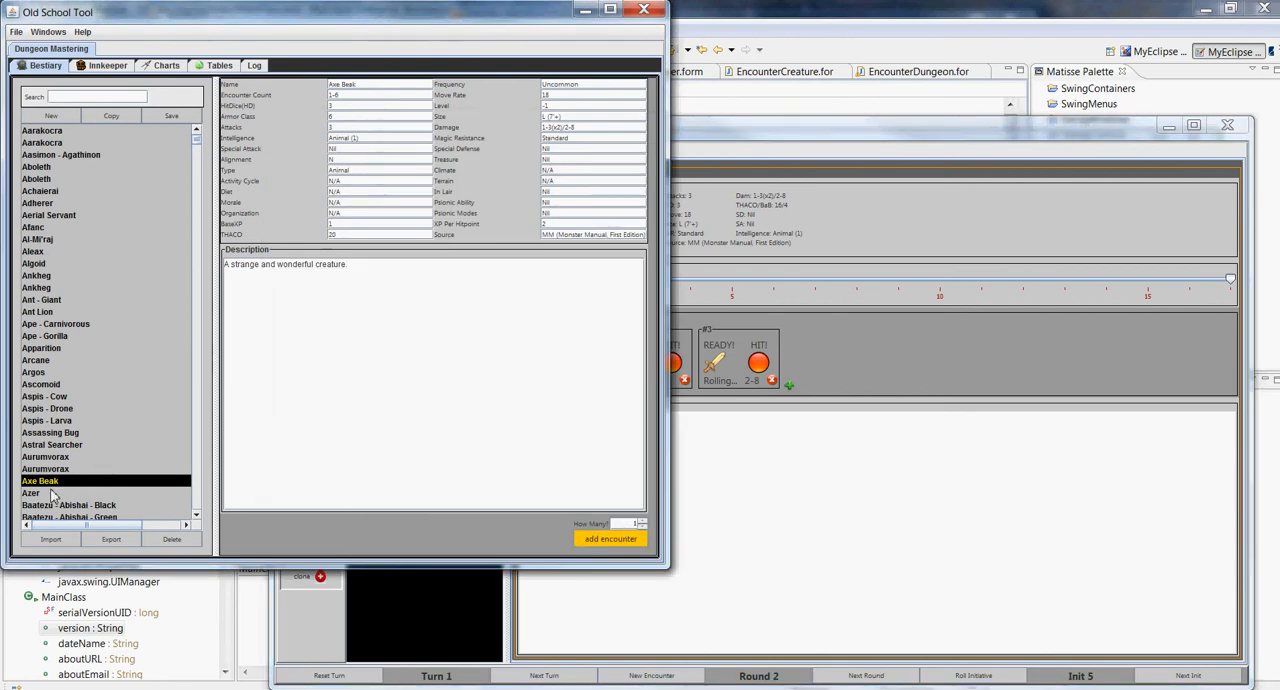
pyautogui.click(48, 131)
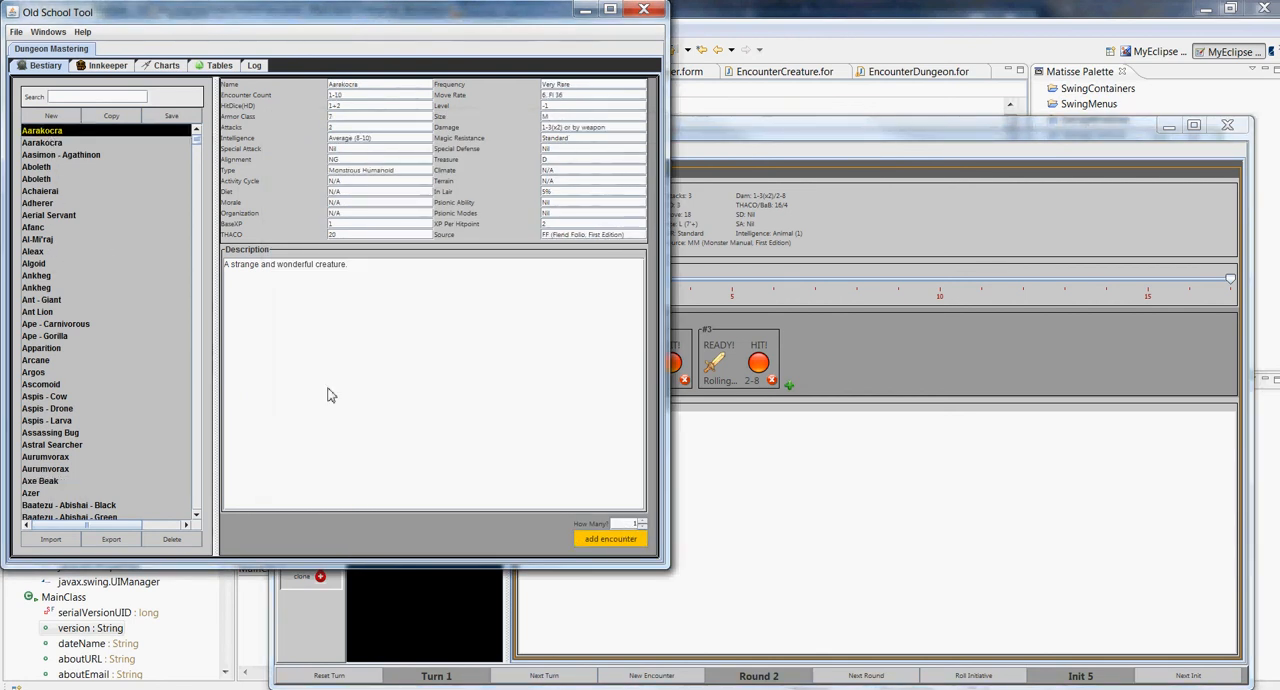
pyautogui.click(634, 540)
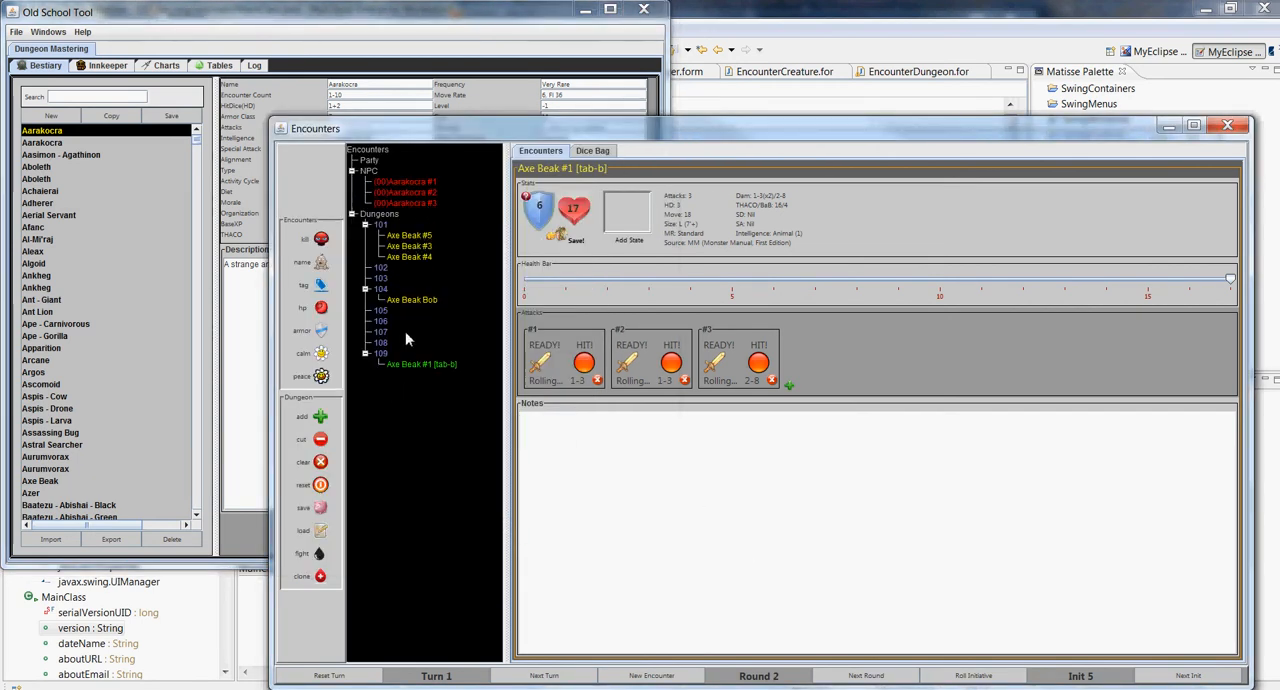
# Rename room 101 as "101 - Pit"
pyautogui.click(408, 244)
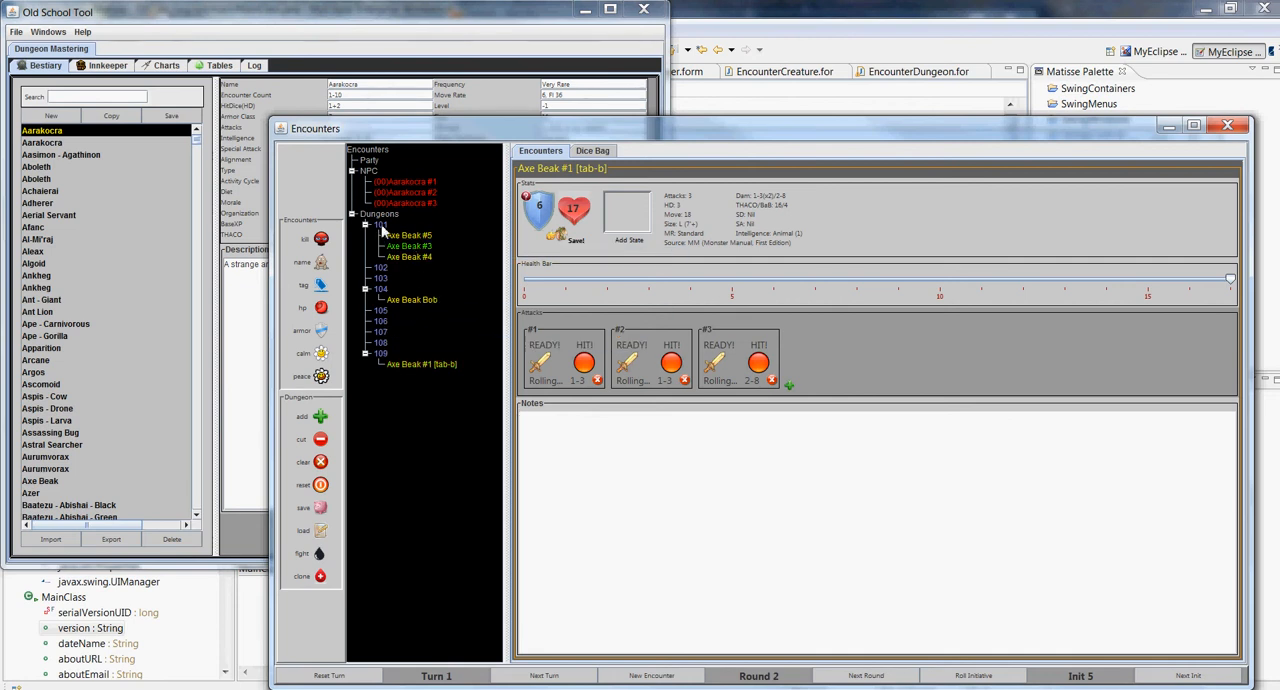
pyautogui.click(382, 228)
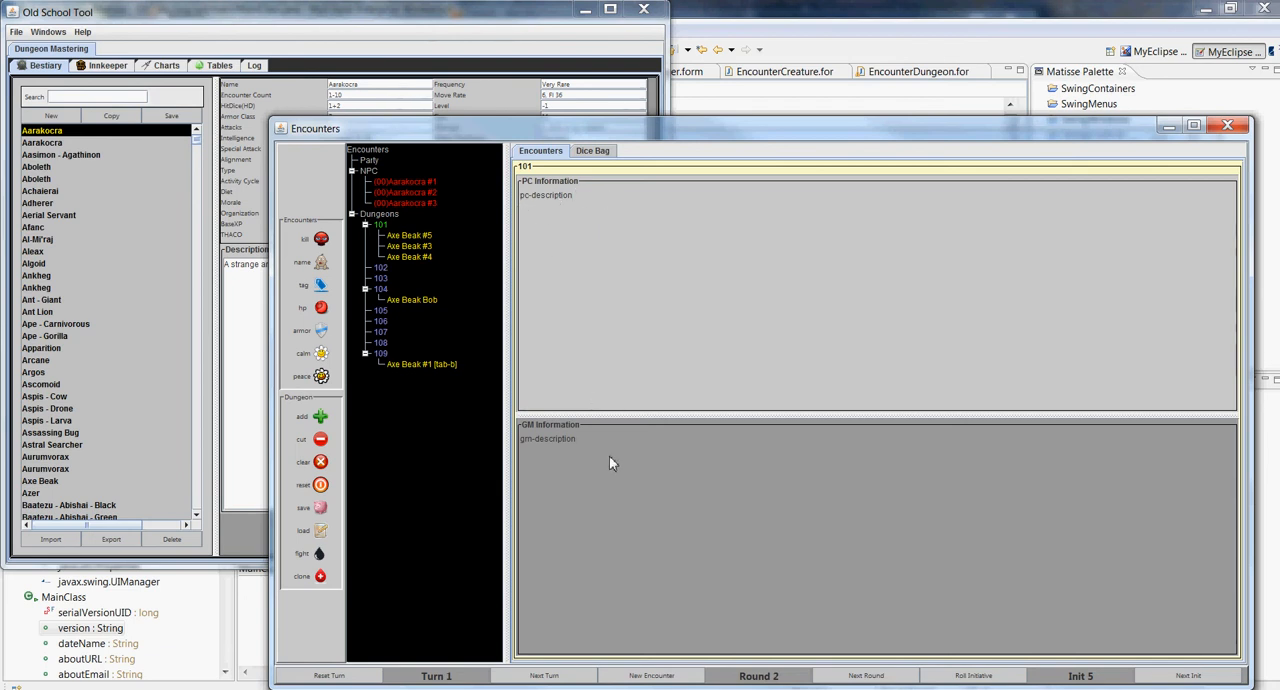
pyautogui.rightClick(384, 232)
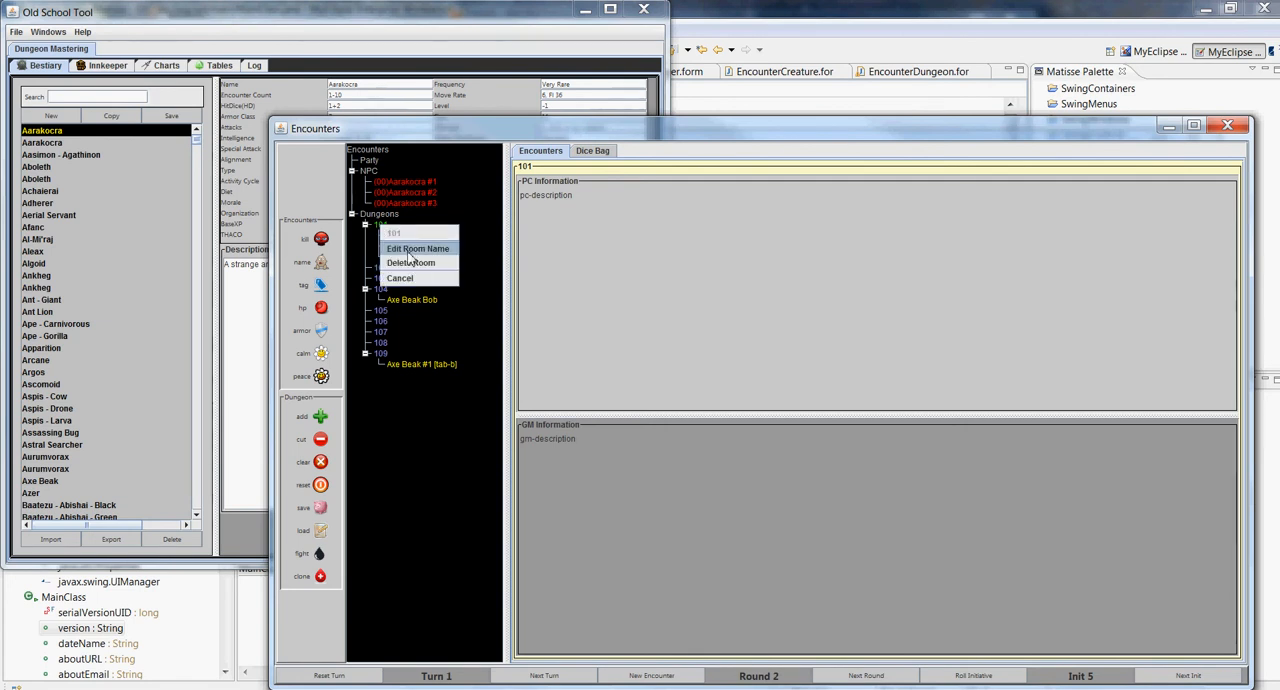
pyautogui.click(408, 250)
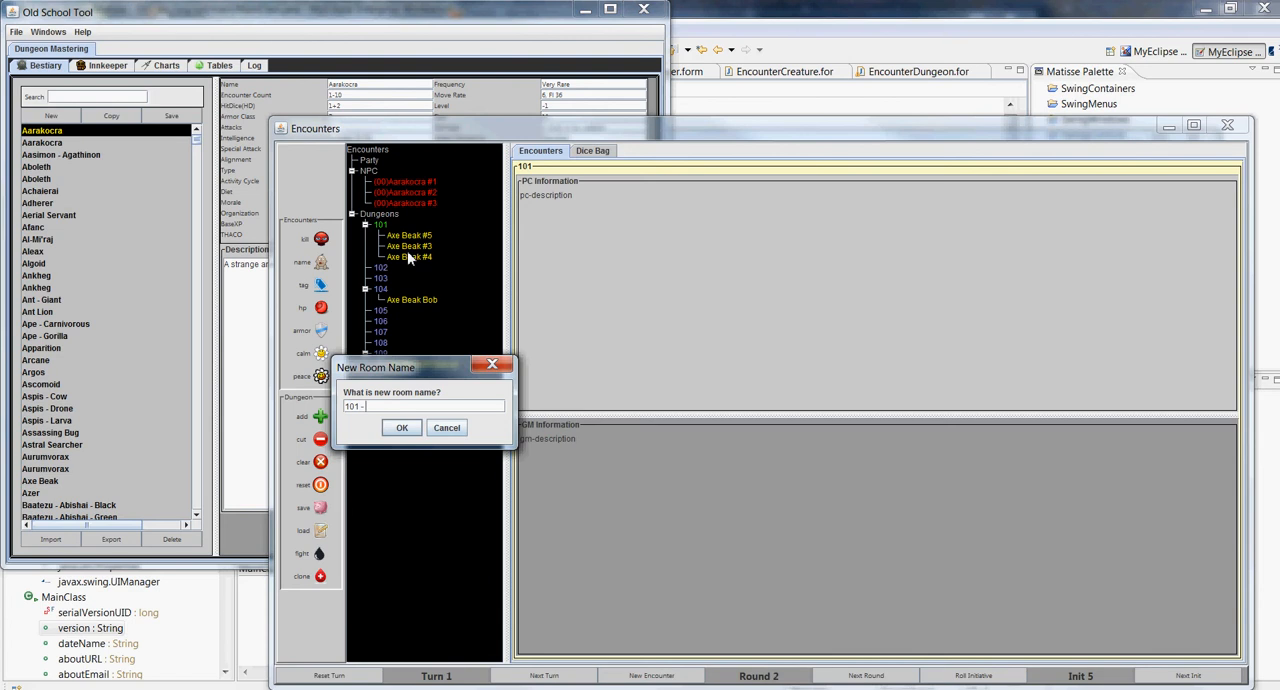
pyautogui.press('Return')
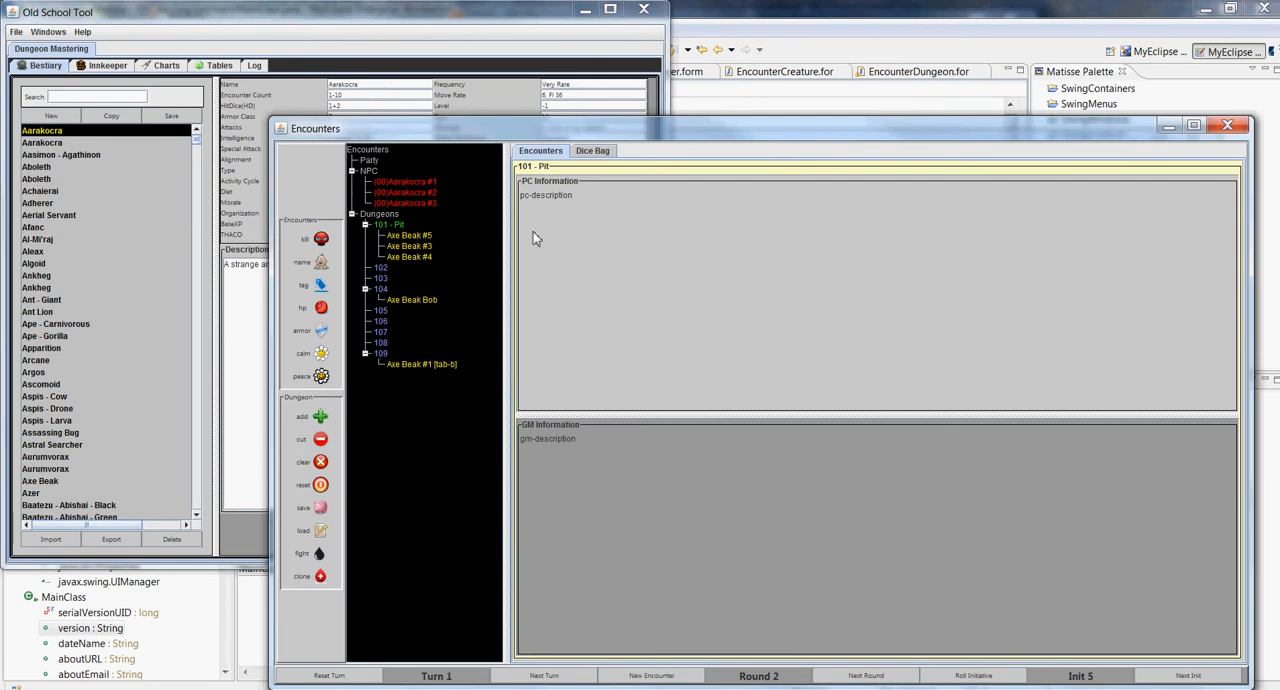
# Enter "Pit trap in this room 1d10 damage" as the GM information of room 101 - Pit, and reselect the room to check it
pyautogui.click(592, 256)
pyautogui.moveTo(584, 441); pyautogui.dragTo(508, 442)
pyautogui.write('P')
pyautogui.click(382, 265)
pyautogui.click(390, 226)
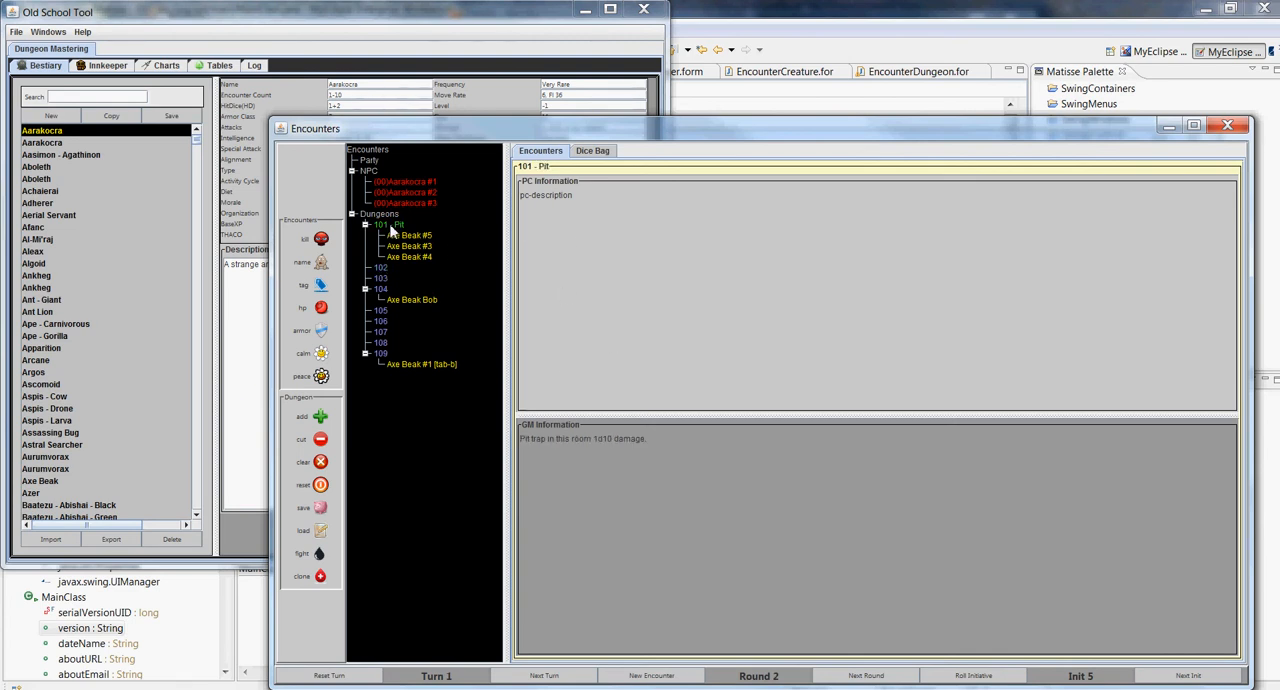
# End the GM information of room 101 - Pit with a full stop, and look through the other rooms up to 105
pyautogui.click(656, 438)
pyautogui.write('.')
pyautogui.moveTo(692, 414)
pyautogui.mouseDown()
pyautogui.moveTo(693, 266)
pyautogui.moveTo(694, 414)
pyautogui.mouseUp()
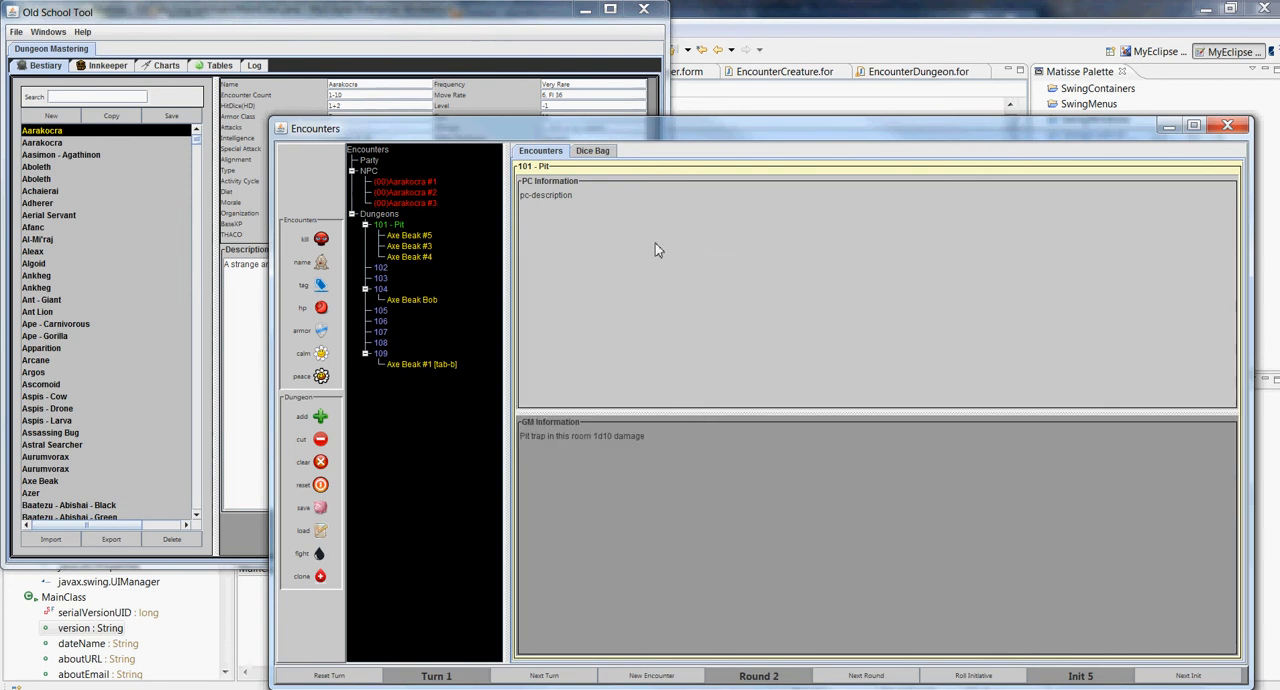
pyautogui.click(381, 268)
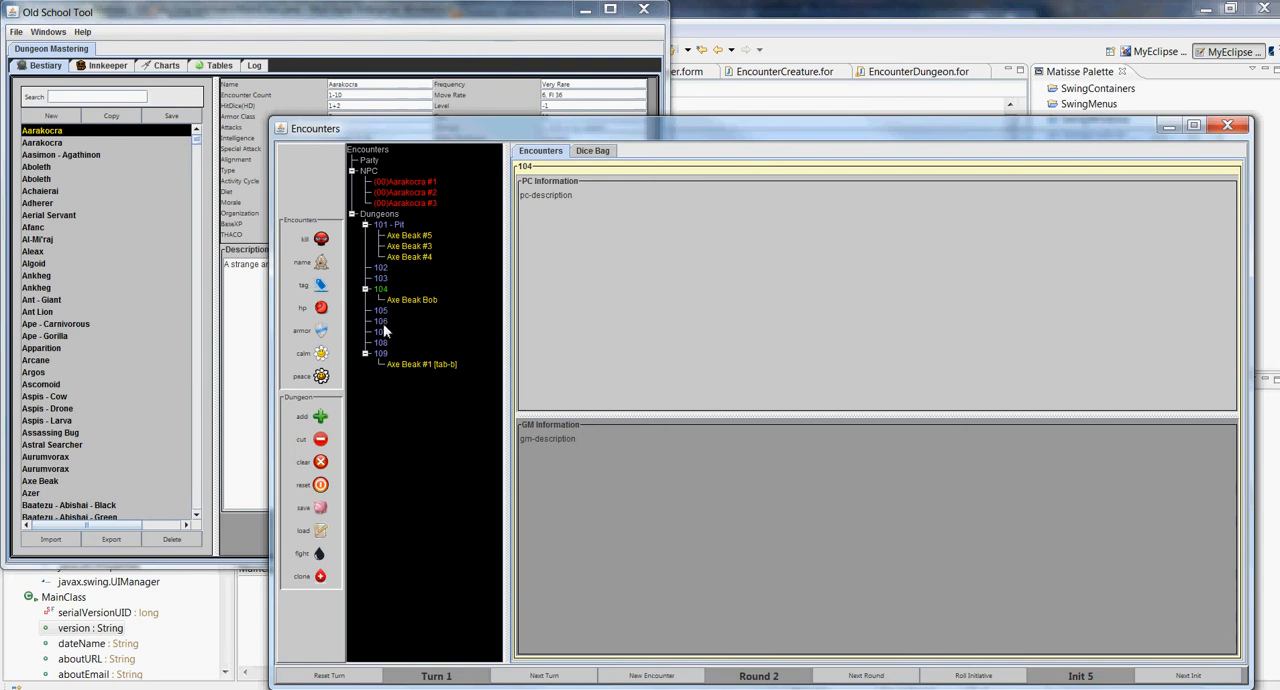
pyautogui.click(380, 312)
# Save the dungeon as test.xml in the Whiteplume Mountain folder
pyautogui.click(321, 510)
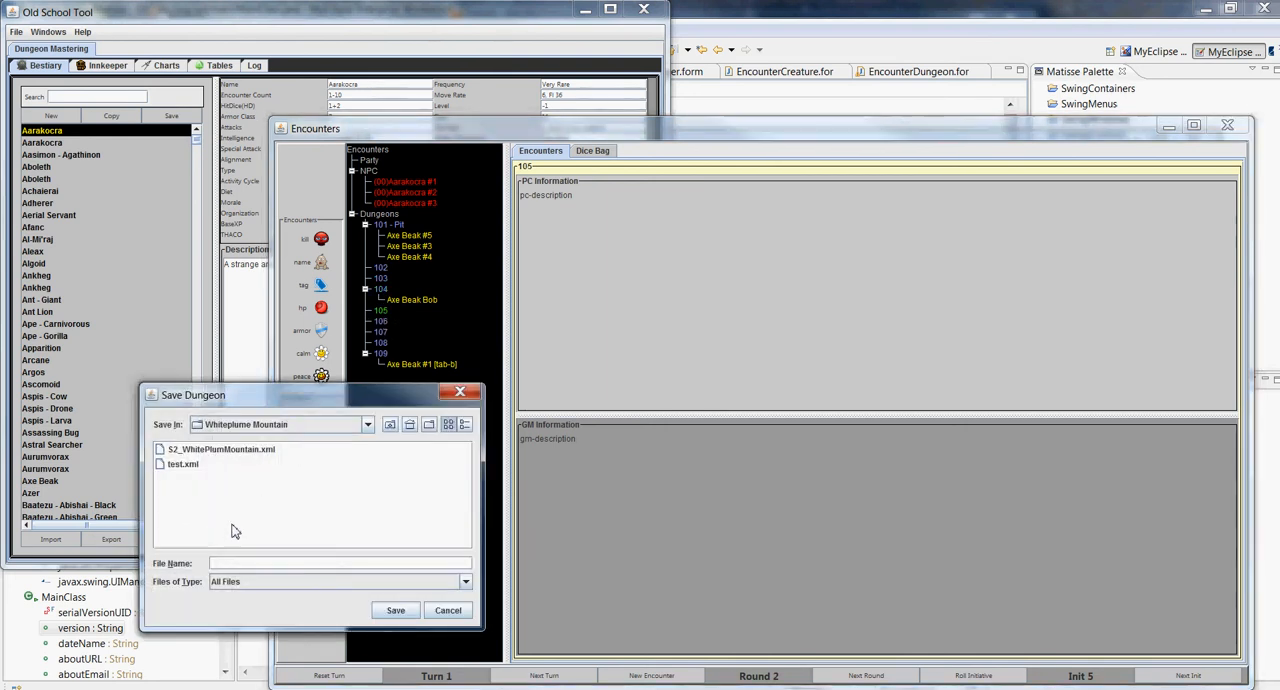
pyautogui.click(184, 465)
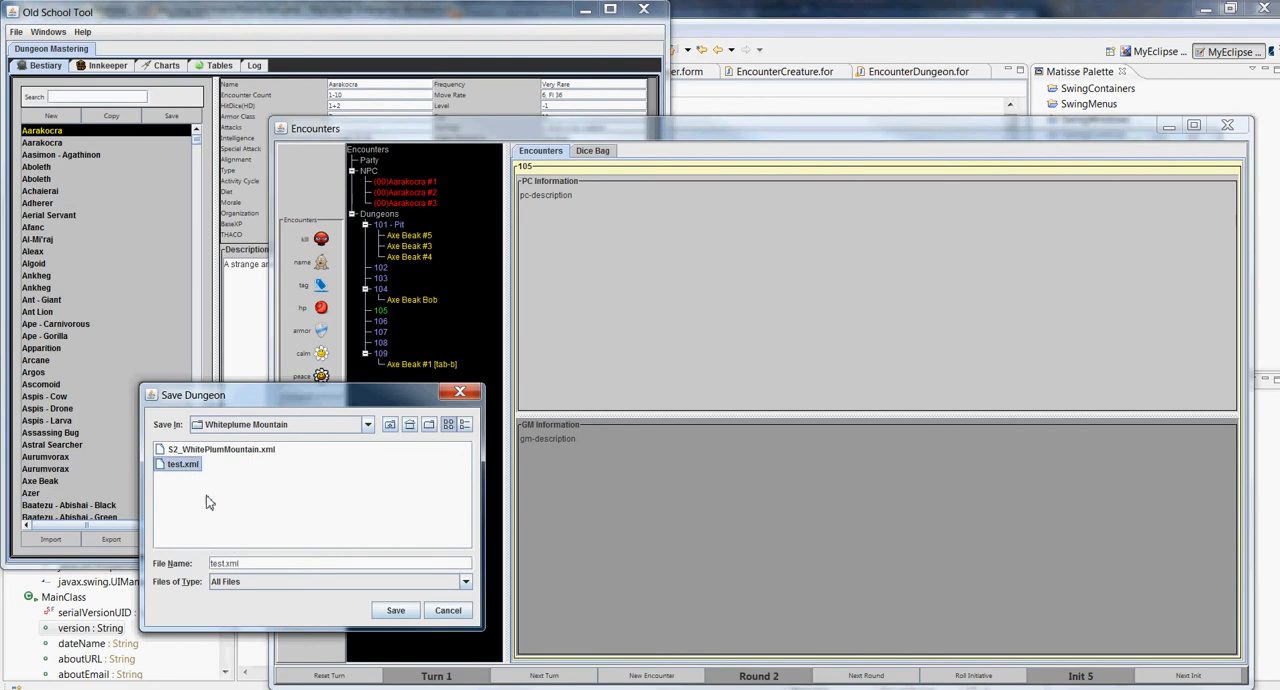
pyautogui.click(396, 610)
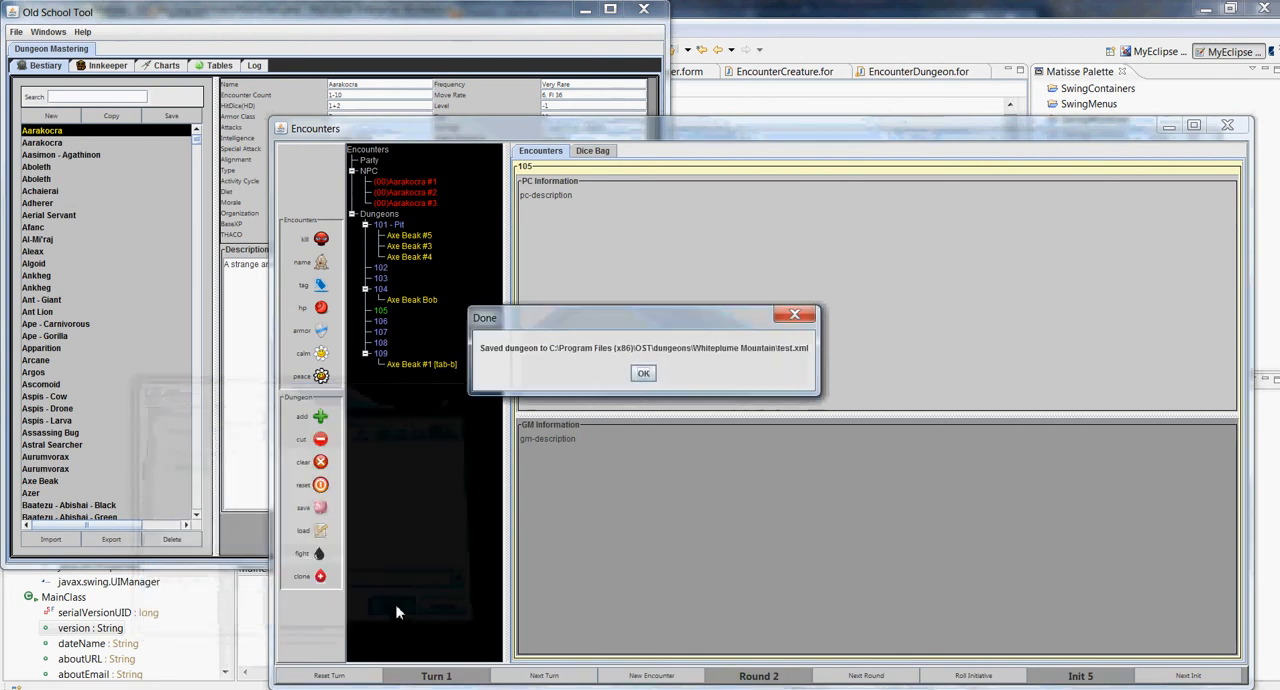
pyautogui.click(644, 373)
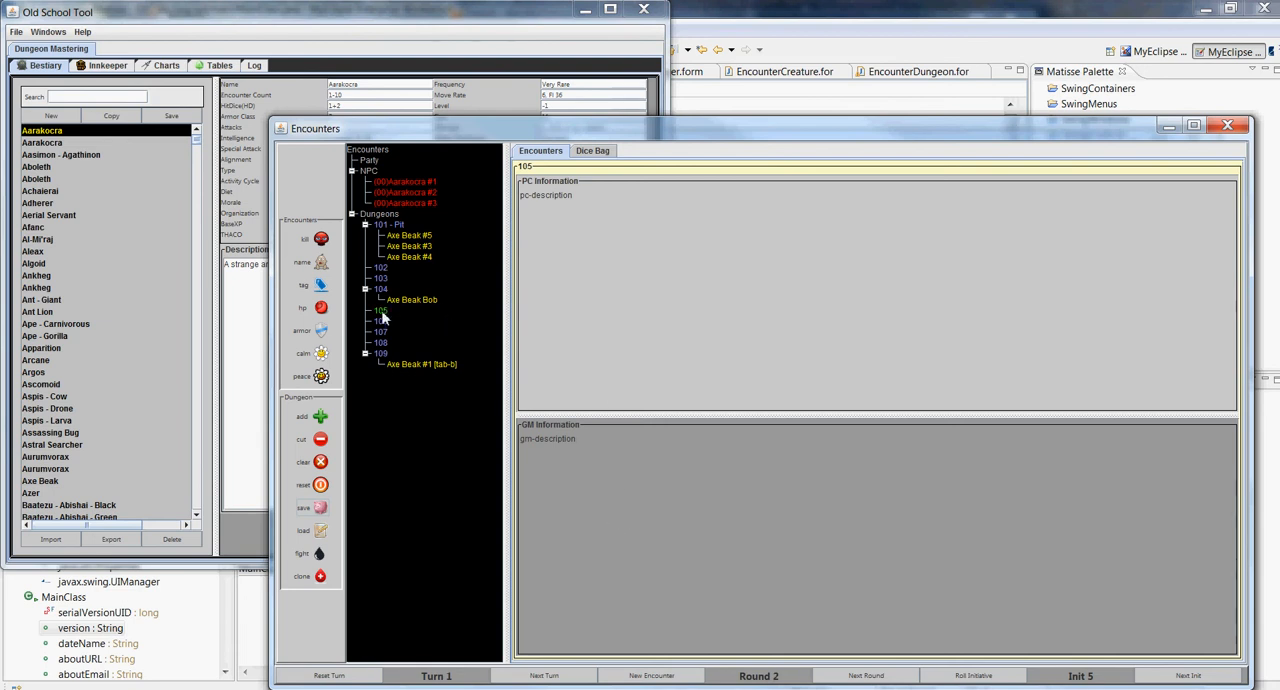
# Rename room 104 as 103b
pyautogui.click(387, 226)
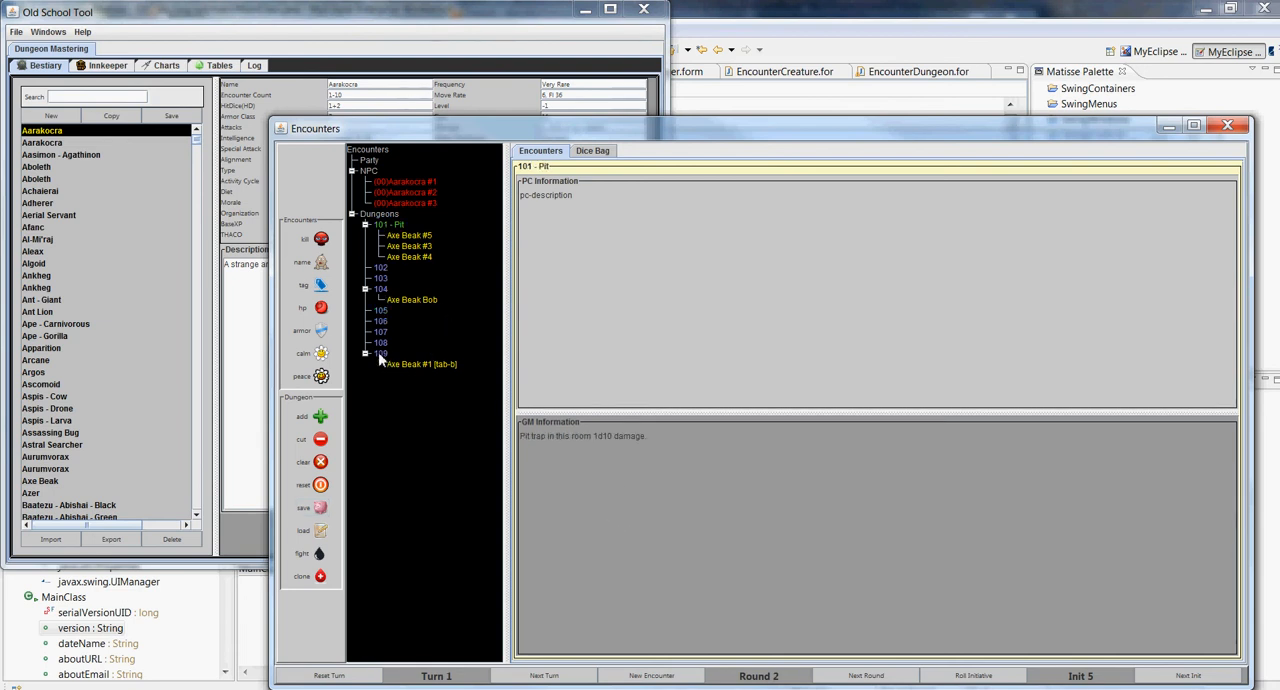
pyautogui.click(381, 290)
pyautogui.rightClick(381, 290)
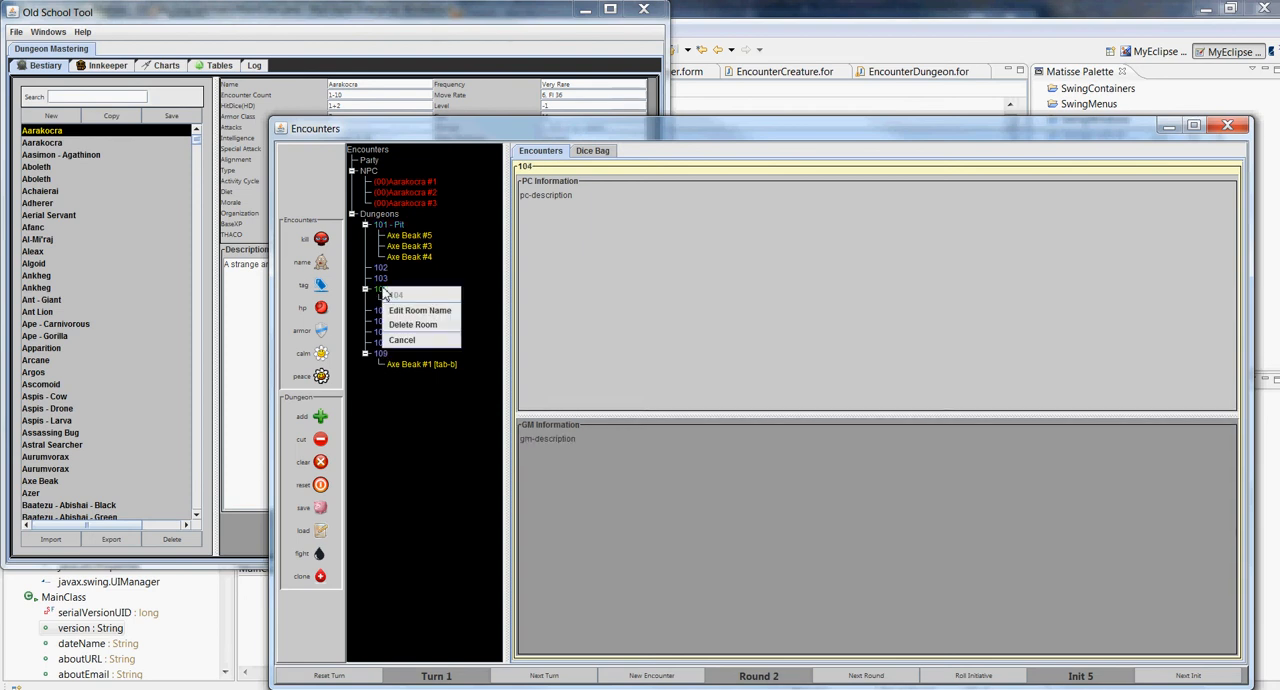
pyautogui.click(400, 305)
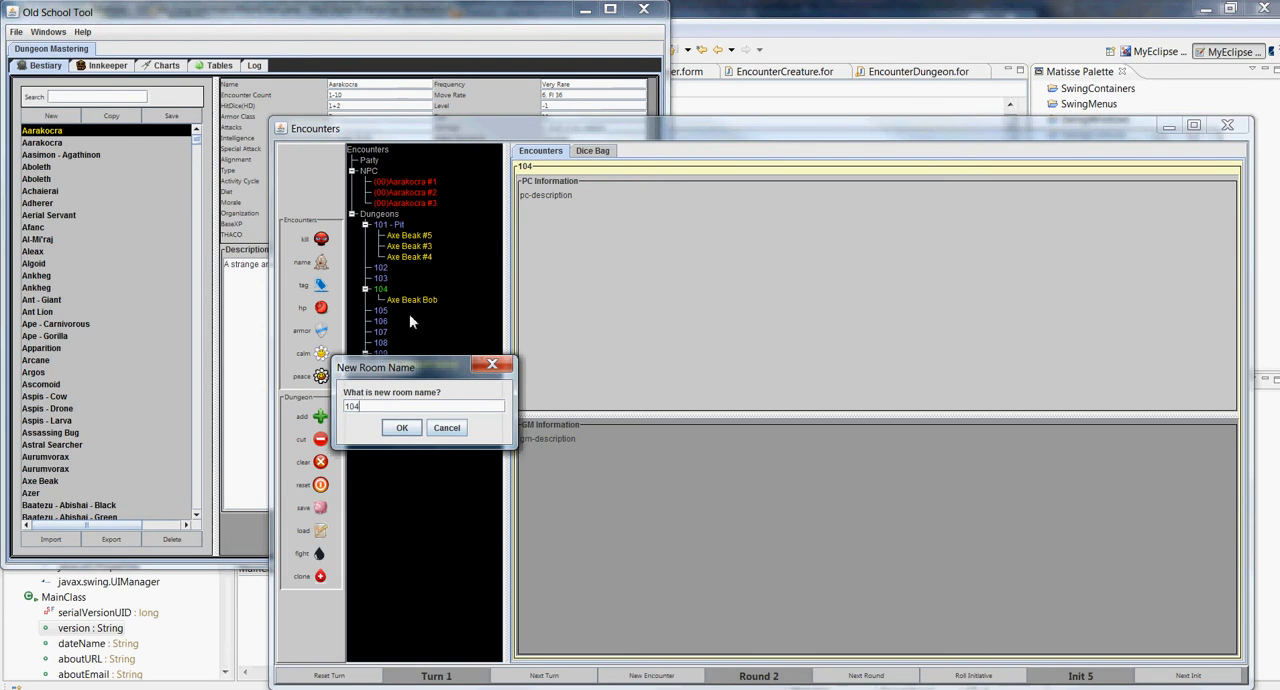
pyautogui.write('b')
pyautogui.press('Return')
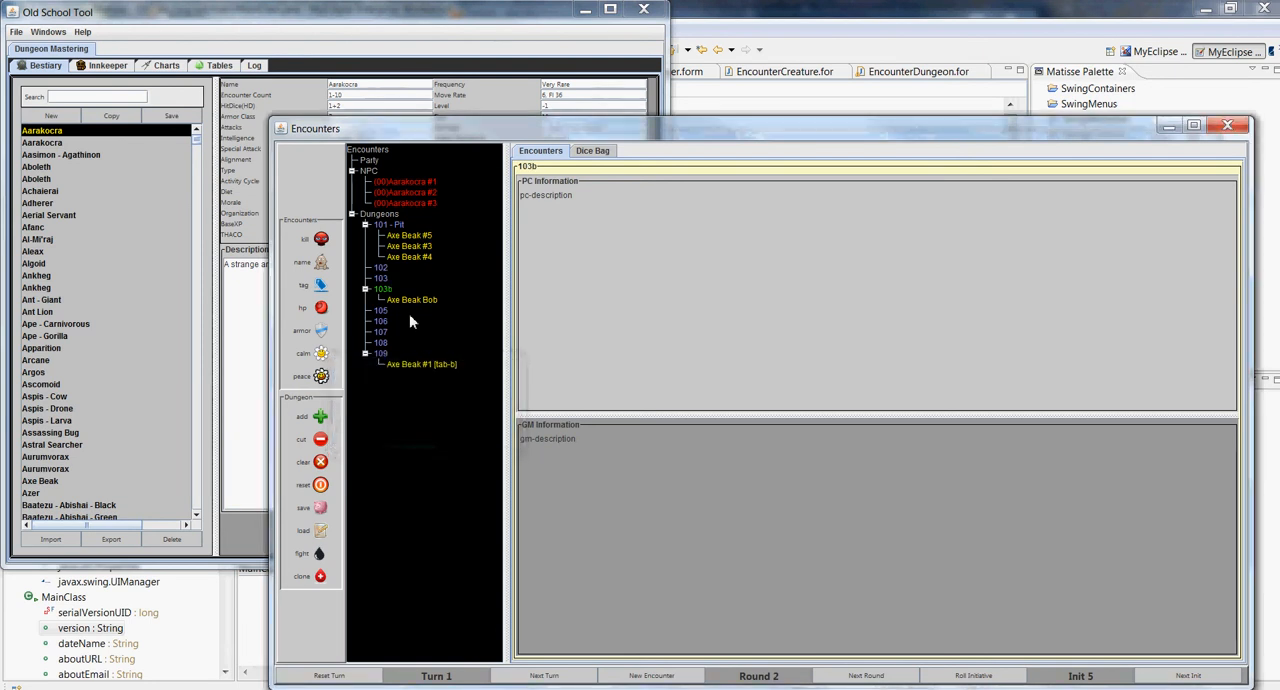
# Rename room 103b as 101b and move it directly after room 101 - Pit in the dungeon
pyautogui.rightClick(381, 296)
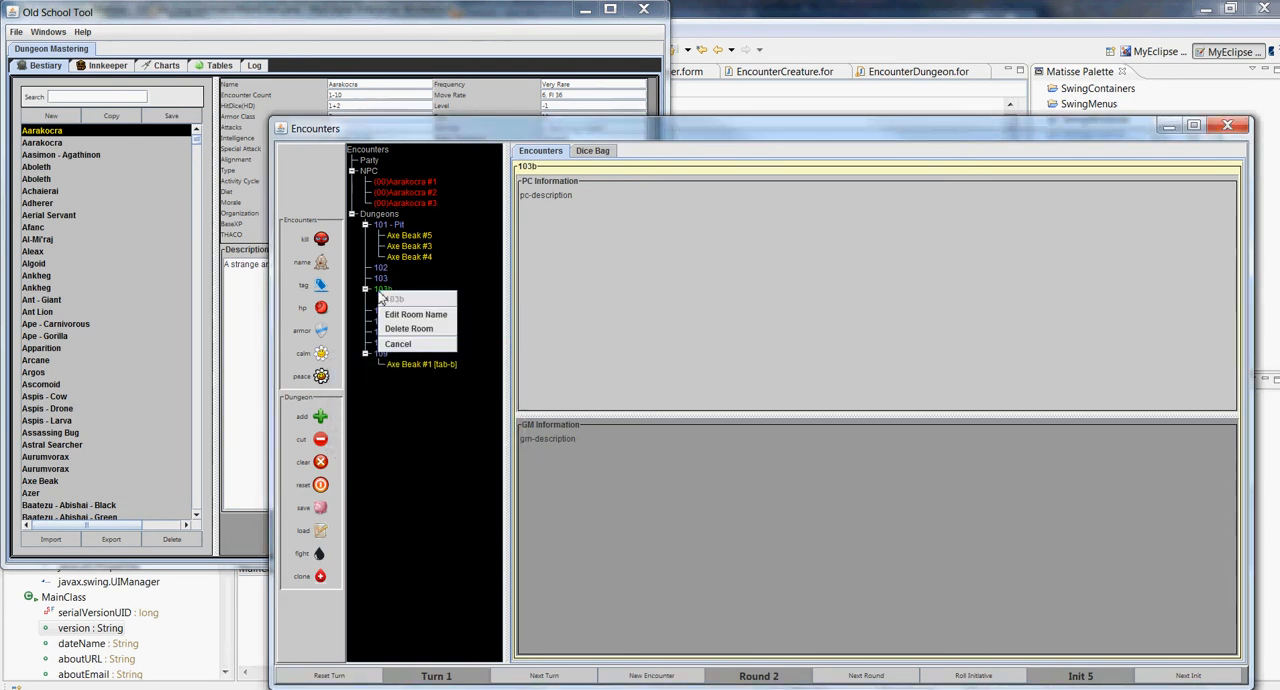
pyautogui.click(403, 316)
pyautogui.press('Right')
pyautogui.press('Right')
pyautogui.press('Right')
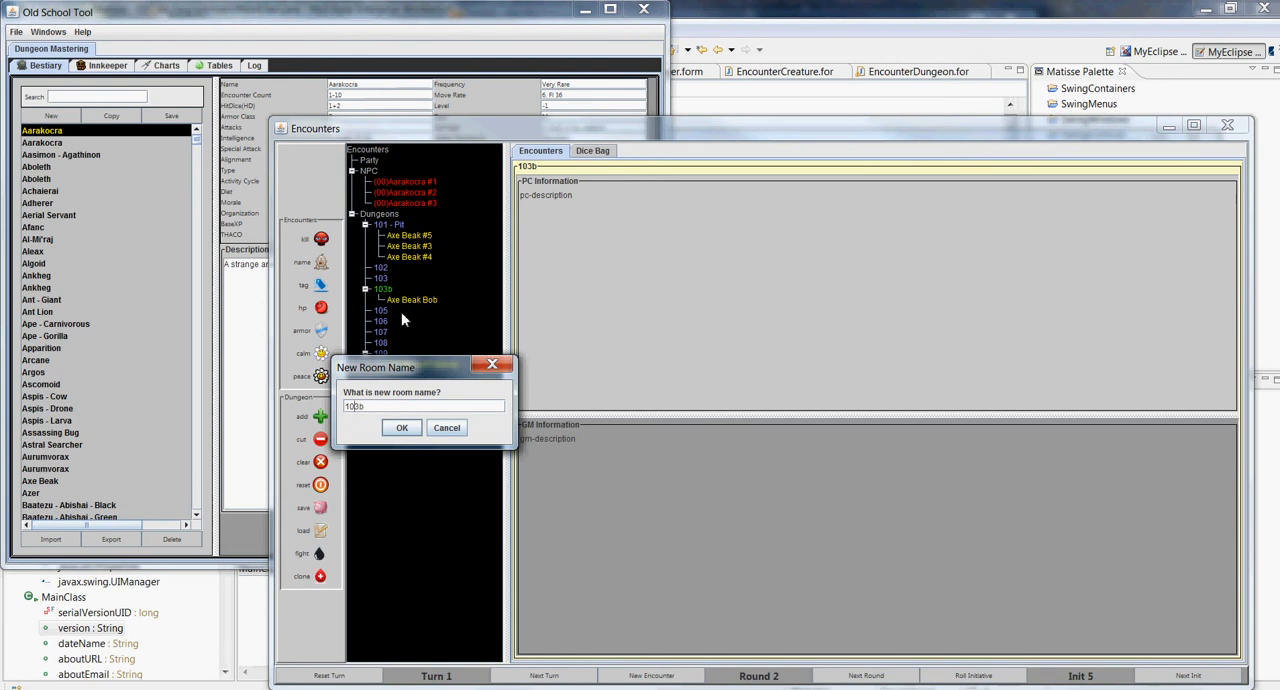
pyautogui.press('BackSpace')
pyautogui.write('1')
pyautogui.press('Return')
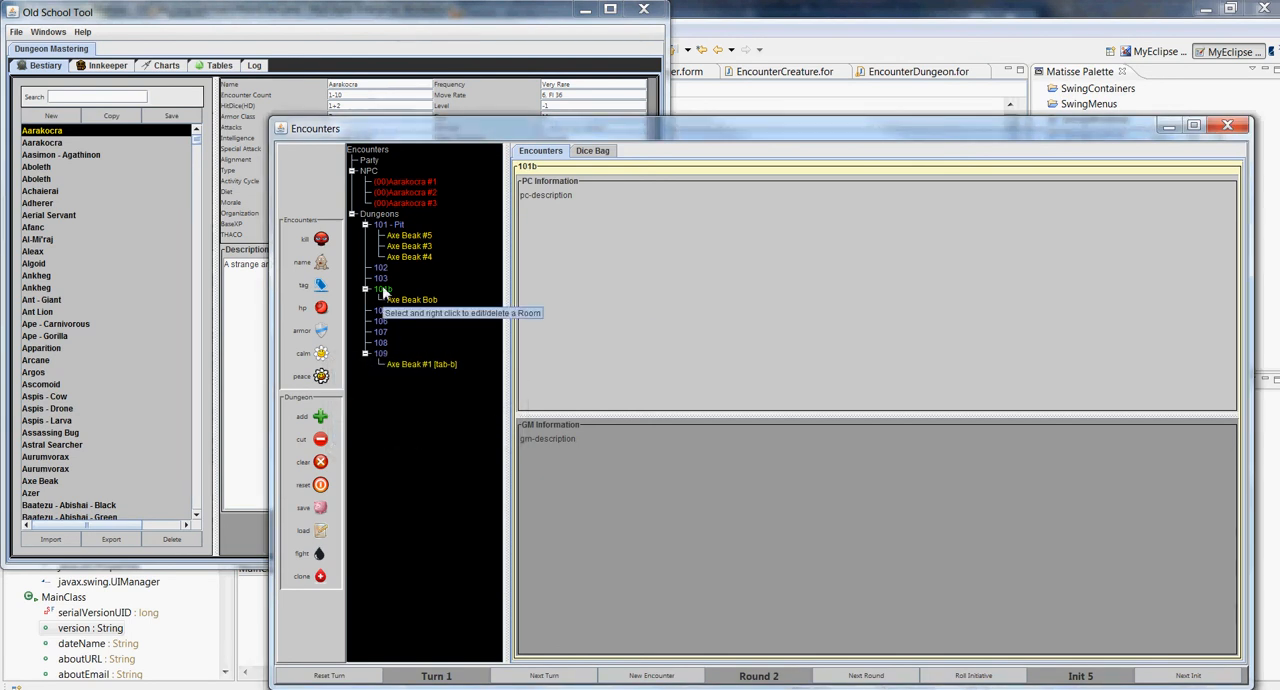
pyautogui.moveTo(383, 290)
pyautogui.mouseDown()
pyautogui.moveTo(378, 256)
pyautogui.moveTo(381, 271)
pyautogui.mouseUp()
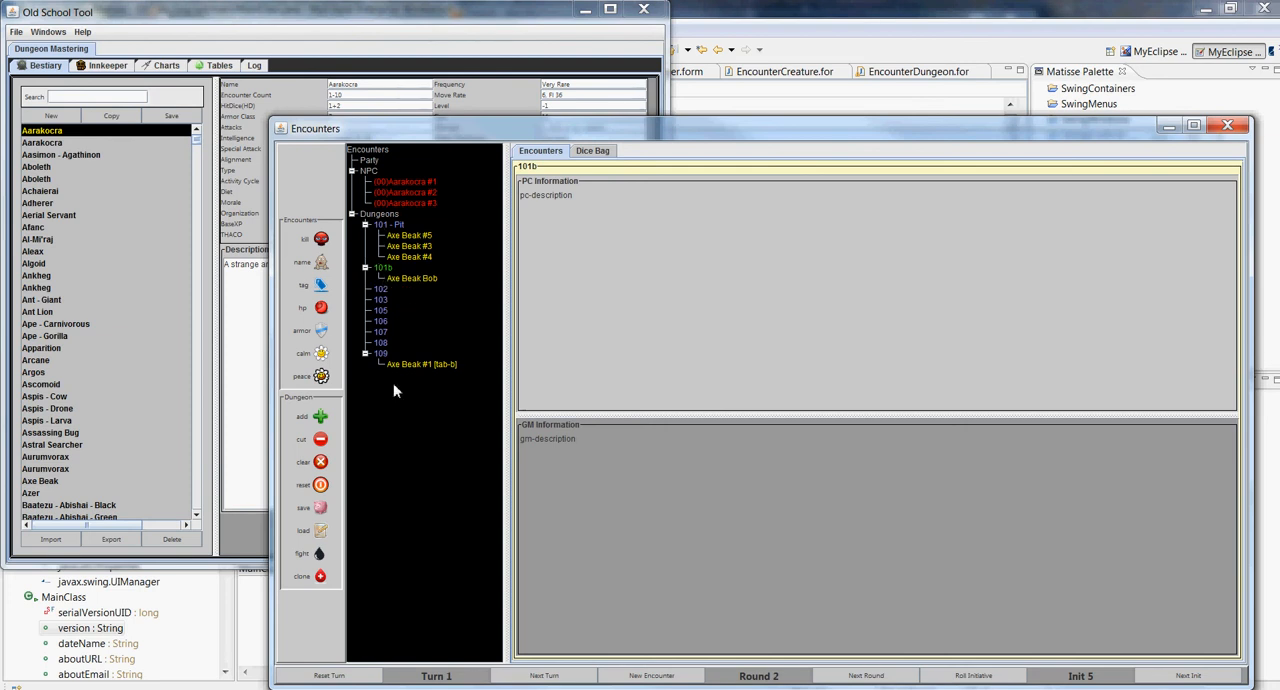
# Move Axe Beak #5, Axe Beak #4 and Axe Beak Bob into the encounter, and clone Axe Beak #3 and Axe Beak #1 [tab-b] into it
pyautogui.moveTo(385, 228)
pyautogui.mouseDown()
pyautogui.moveTo(392, 318)
pyautogui.moveTo(393, 226)
pyautogui.mouseUp()
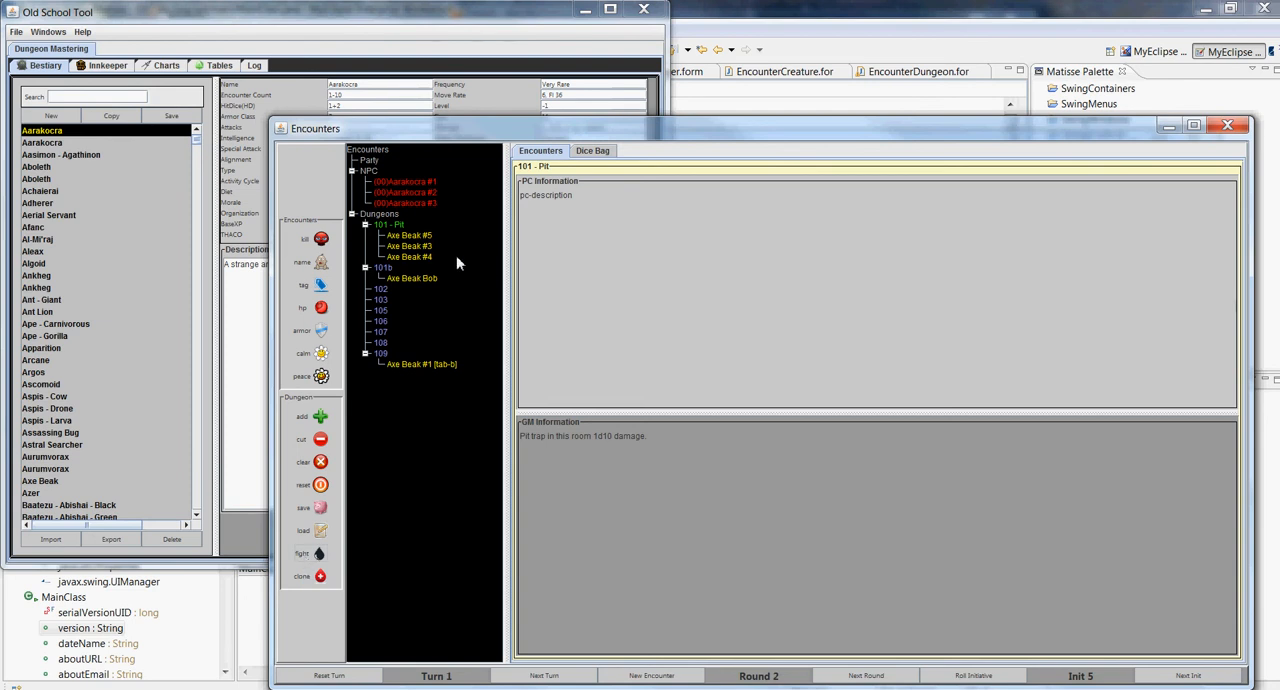
pyautogui.click(428, 235)
pyautogui.keyDown('ctrl'); pyautogui.click(428, 258); pyautogui.keyUp('ctrl')
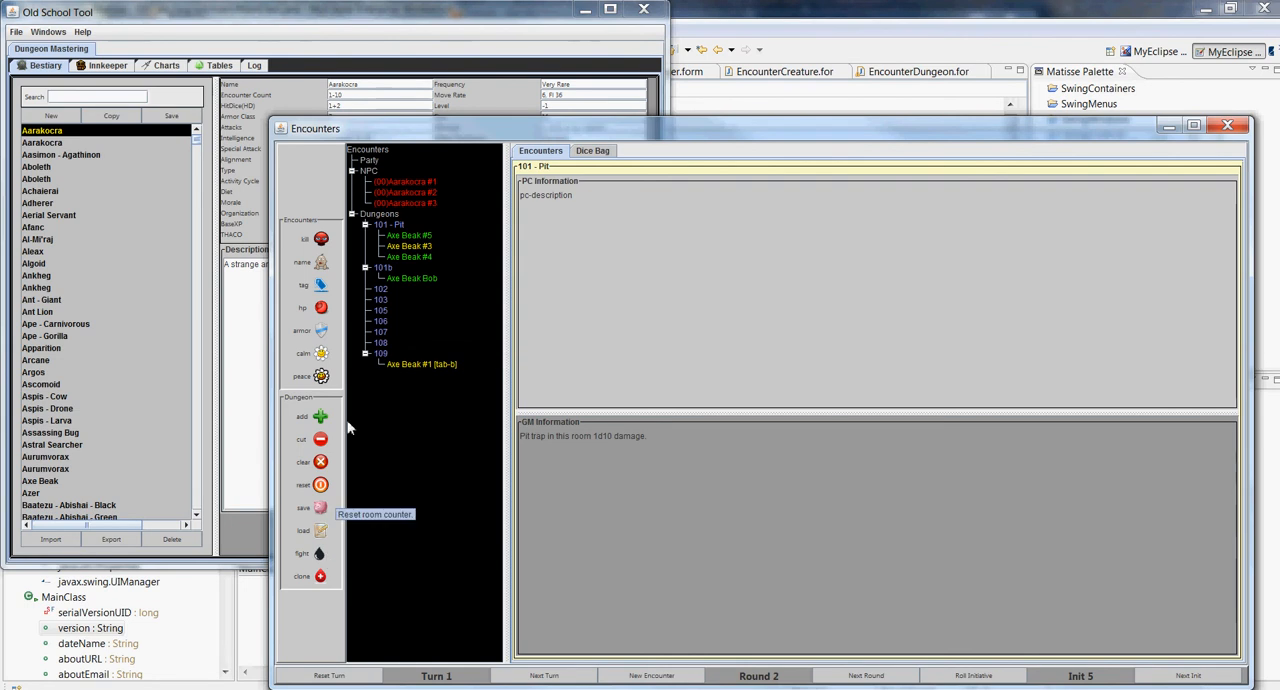
pyautogui.click(320, 558)
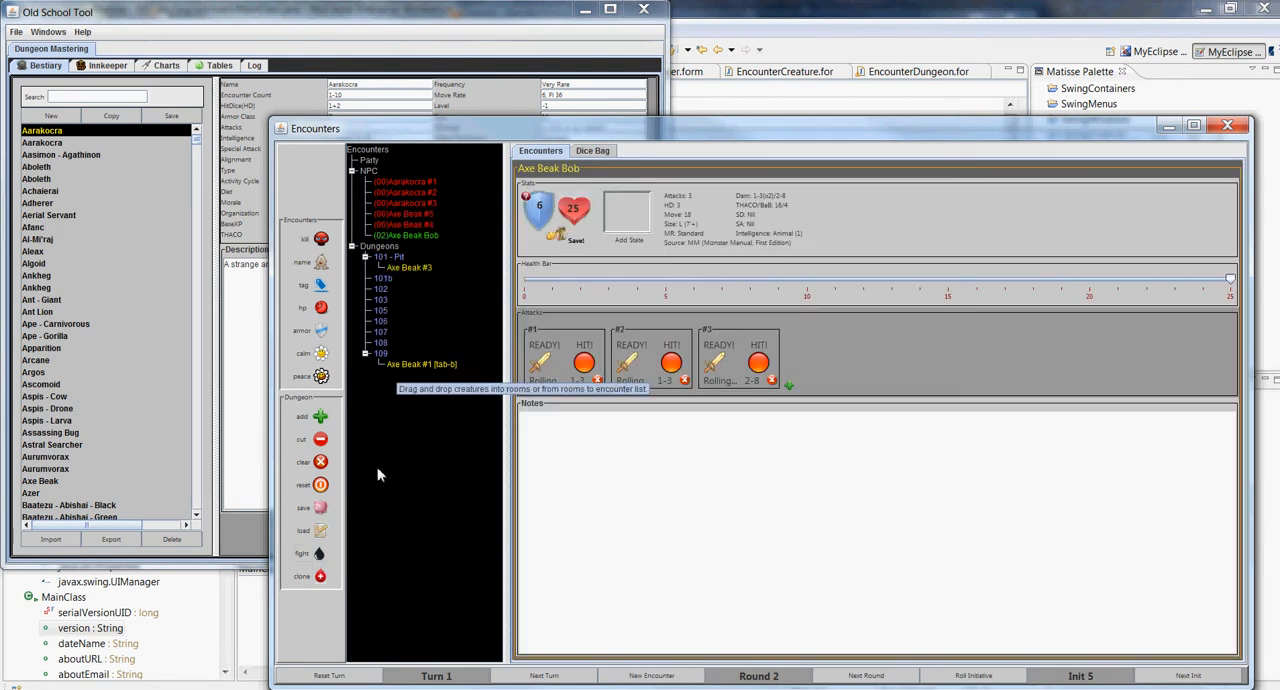
pyautogui.click(415, 366)
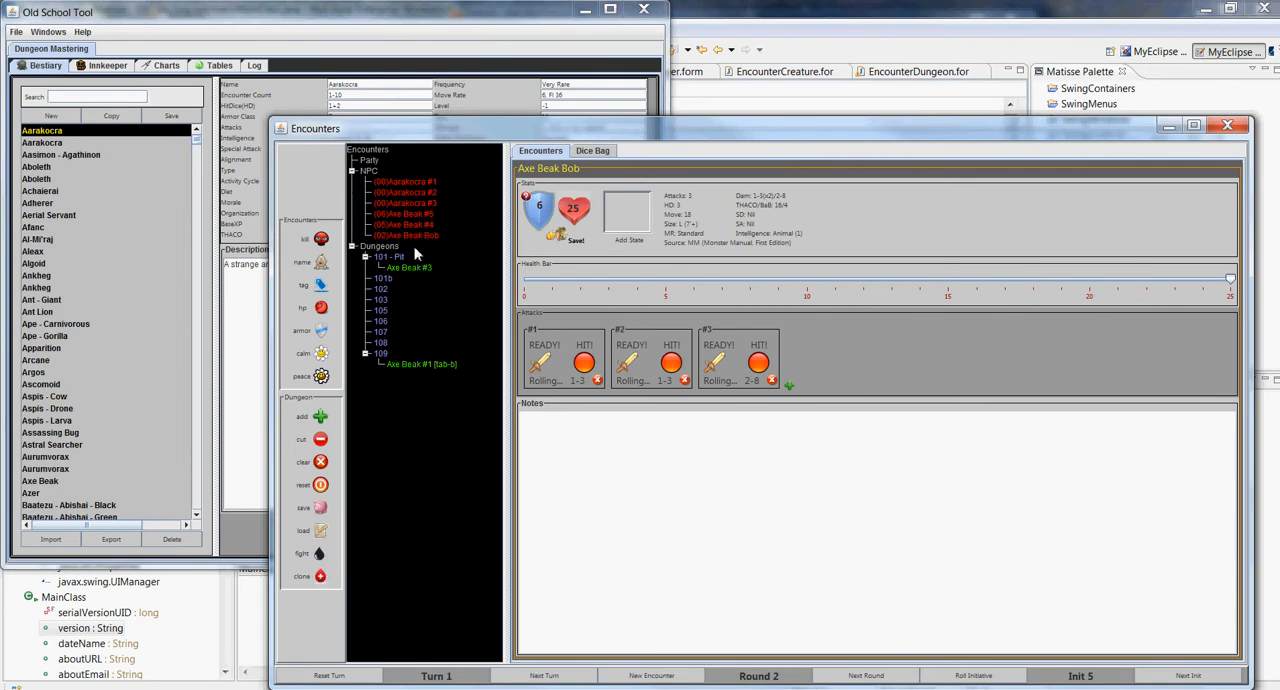
pyautogui.click(321, 579)
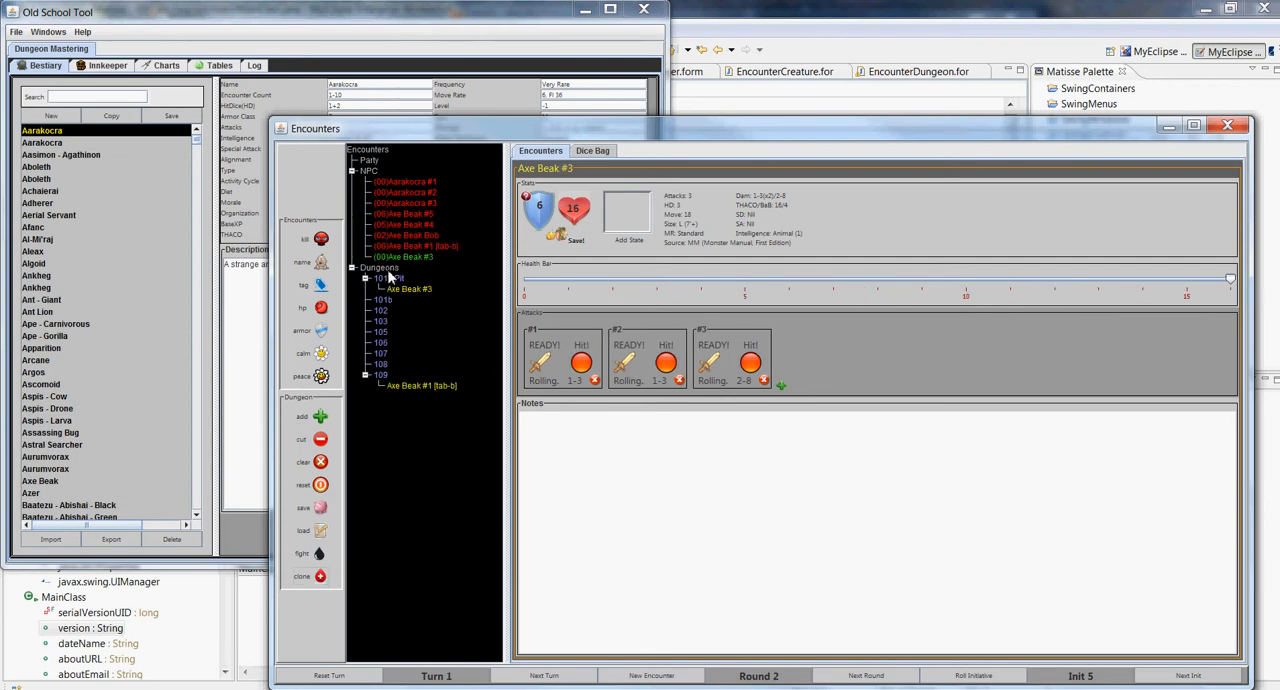
# Add a new room to the dungeon and name it "Random Encounters"
pyautogui.click(326, 418)
pyautogui.rightClick(379, 400)
pyautogui.click(413, 413)
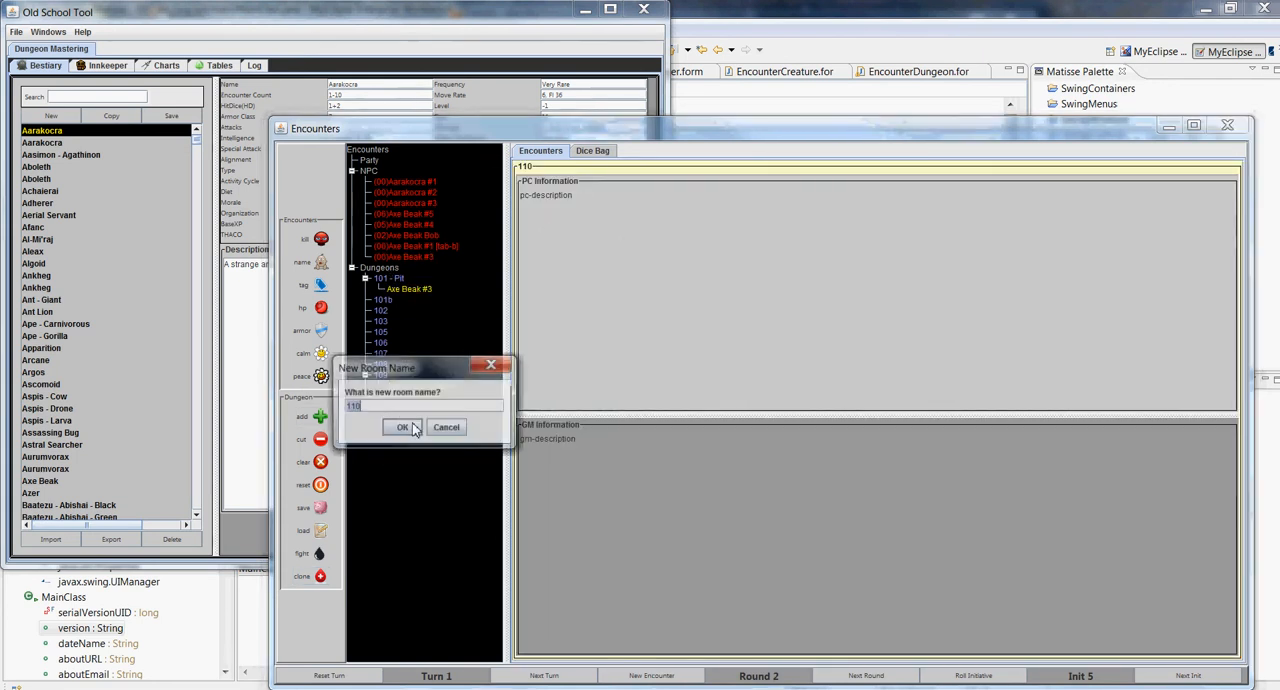
pyautogui.write('Random ')
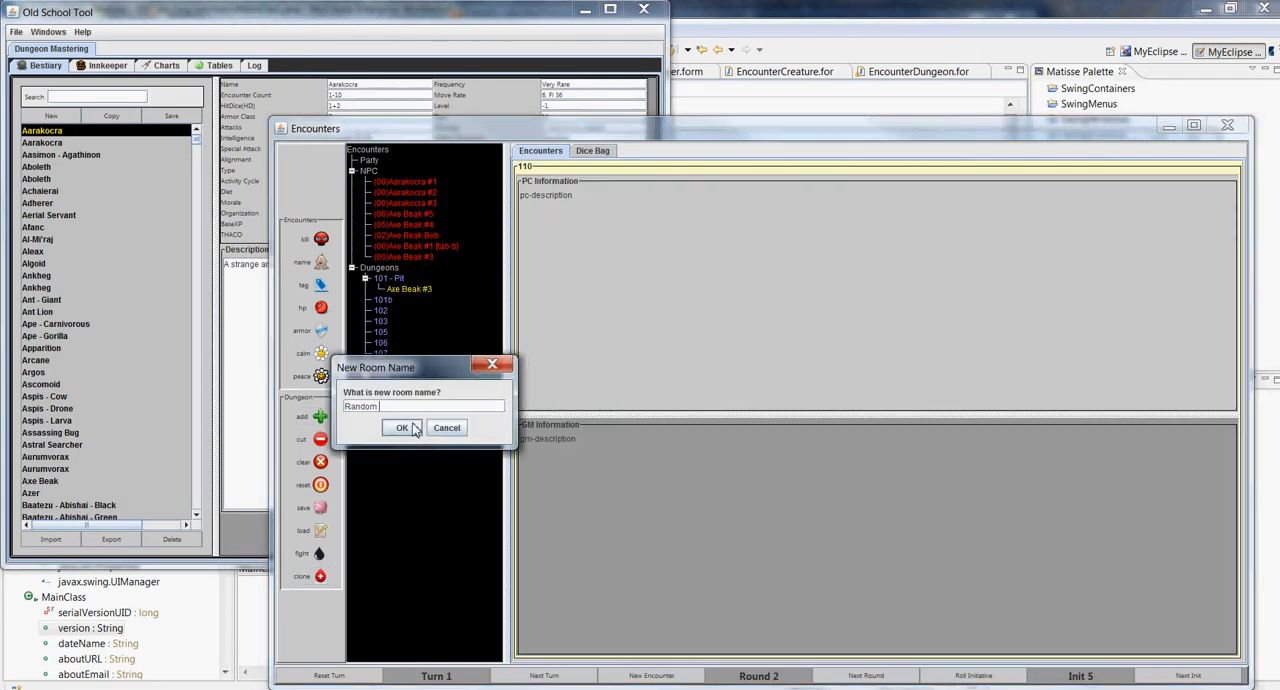
pyautogui.write('Encounters')
pyautogui.click(415, 430)
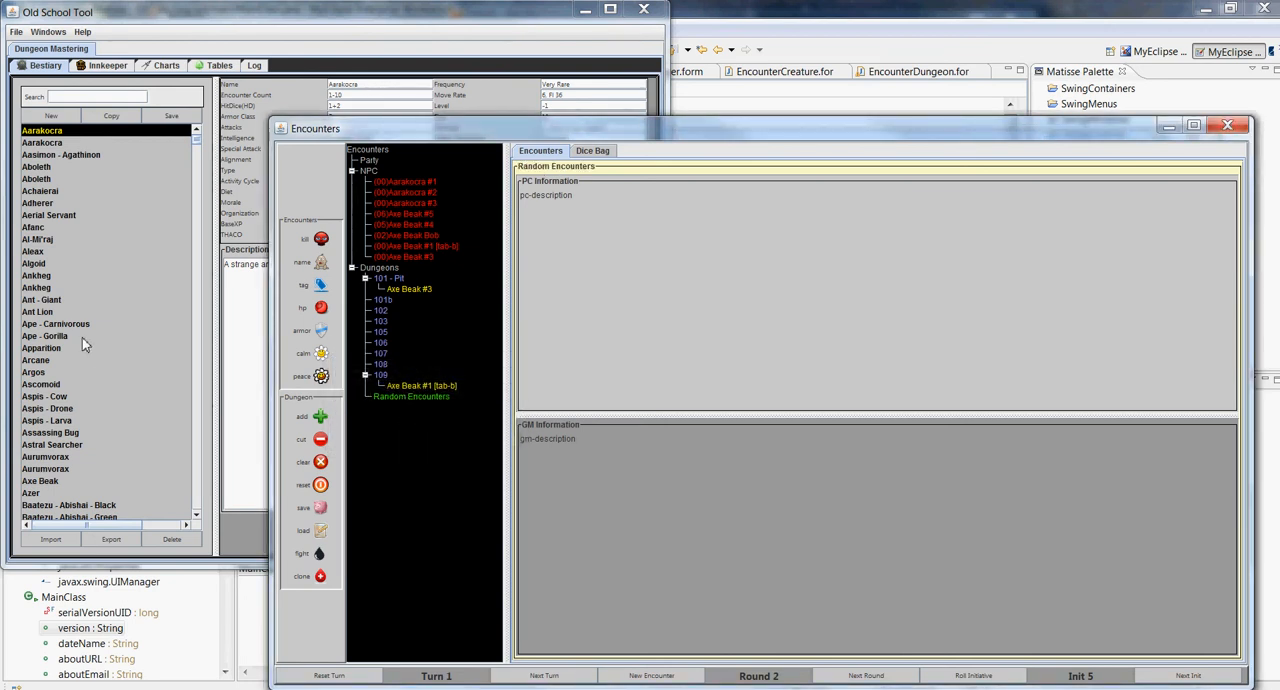
# Add one Ant - Giant from the bestiary, and place it, Axe Beak #4 and Aarakocra #3 in the Random Encounters room
pyautogui.click(50, 300)
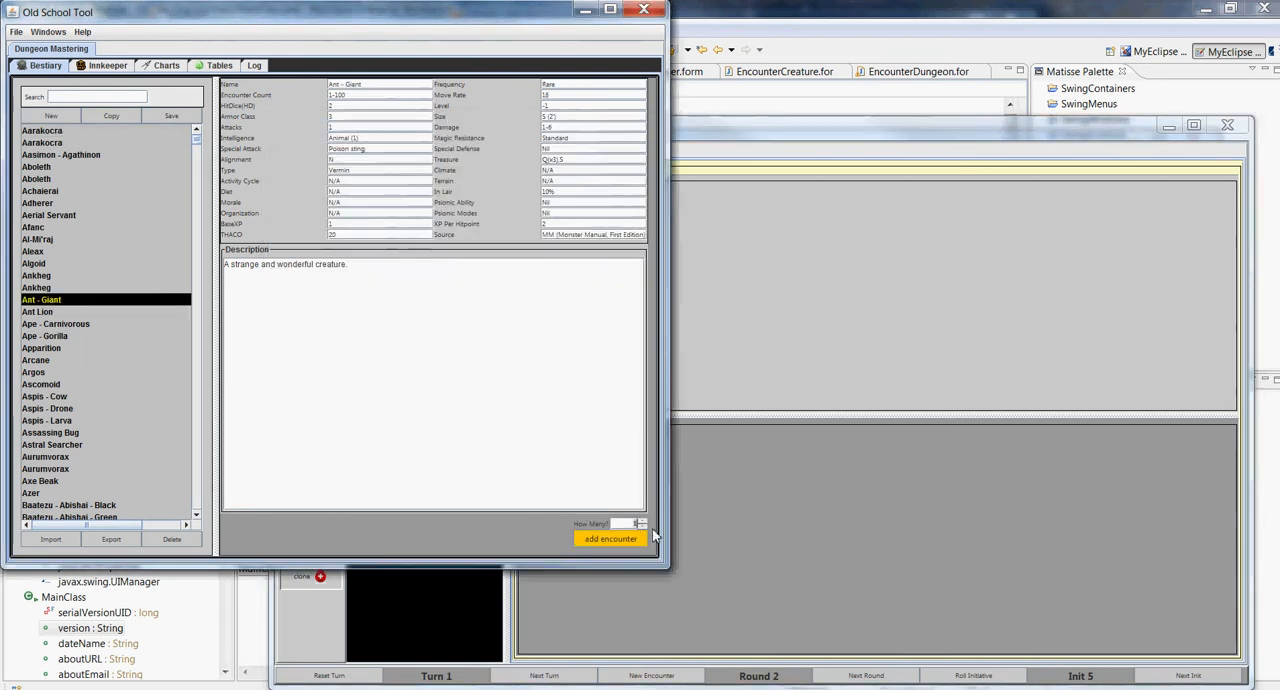
pyautogui.click(612, 539)
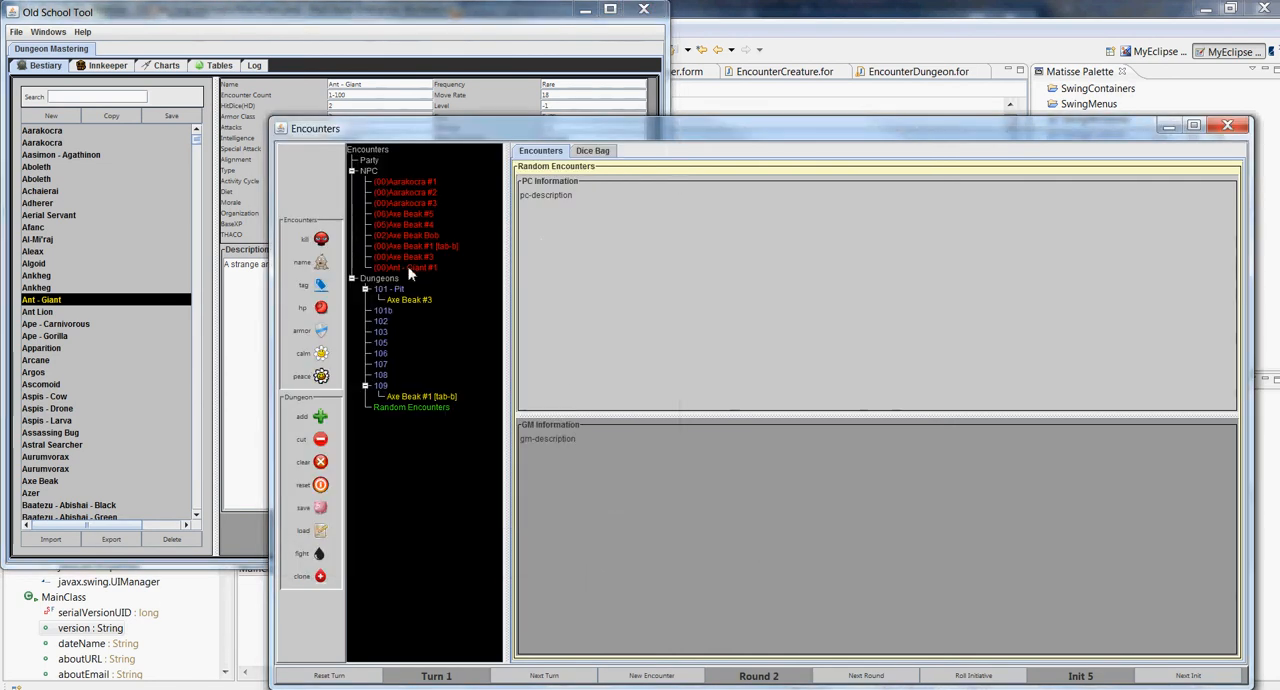
pyautogui.moveTo(410, 275); pyautogui.dragTo(410, 414)
pyautogui.moveTo(406, 226); pyautogui.dragTo(407, 398)
pyautogui.moveTo(405, 205); pyautogui.dragTo(424, 392)
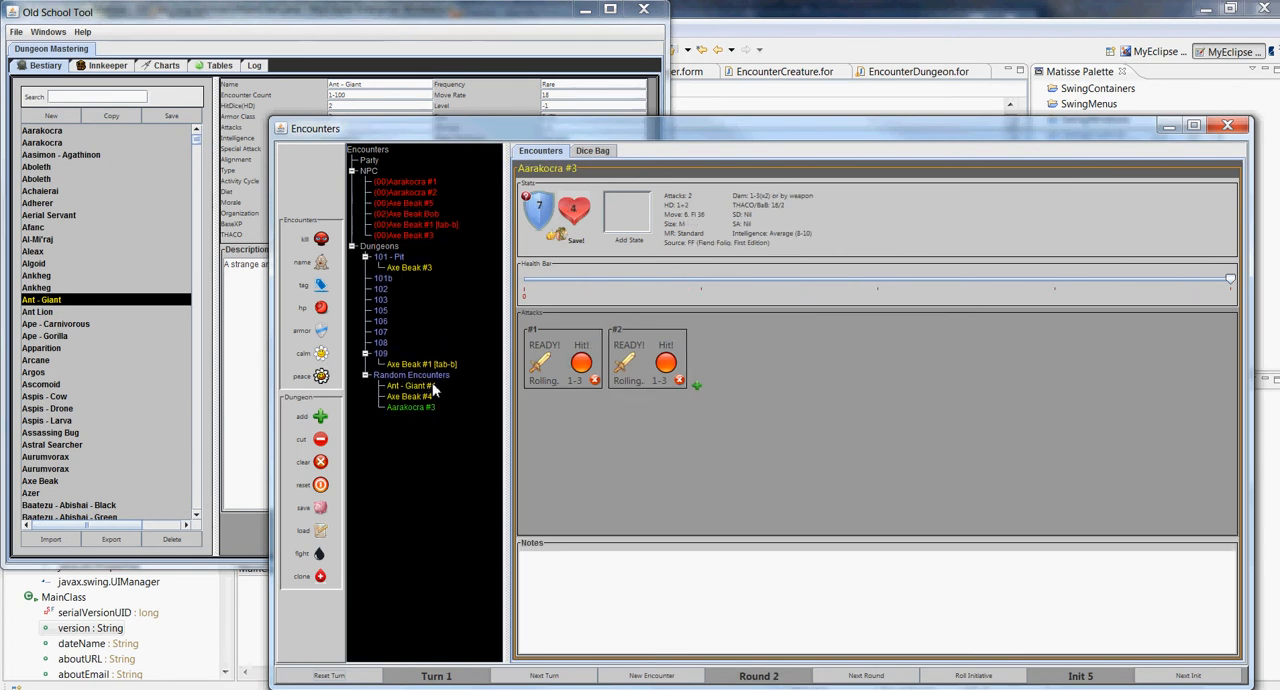
# Clone Axe Beak #4 from the Random Encounters room into the encounter
pyautogui.click(427, 377)
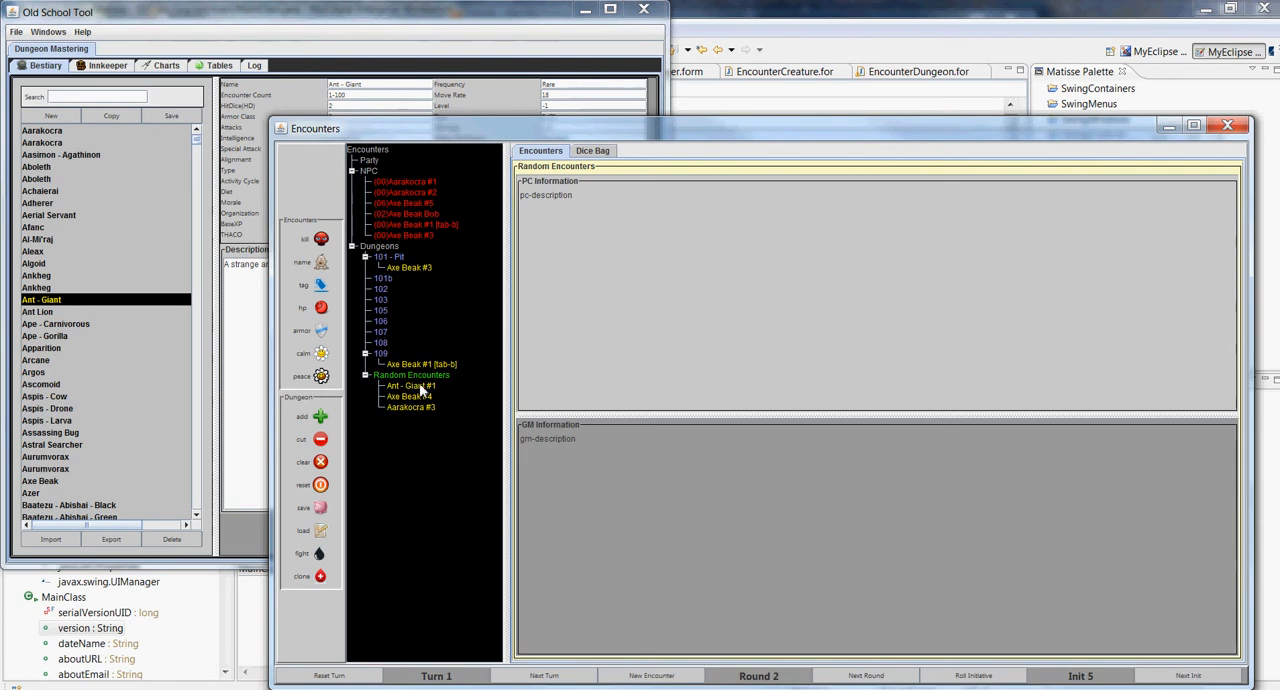
pyautogui.click(418, 396)
pyautogui.click(320, 577)
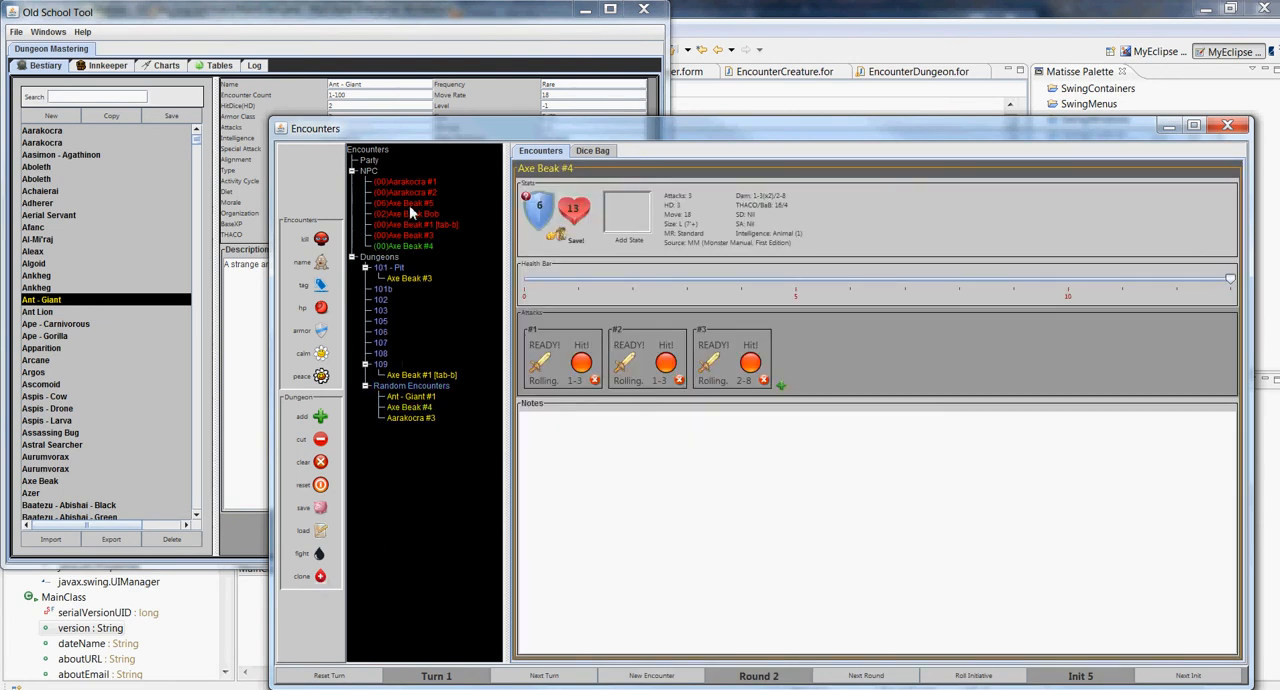
pyautogui.click(417, 409)
# Move the Random Encounters room ahead of 101 - Pit, and select Axe Beak #1 [tab-b] together with room 103
pyautogui.click(410, 386)
pyautogui.moveTo(393, 305); pyautogui.dragTo(362, 266)
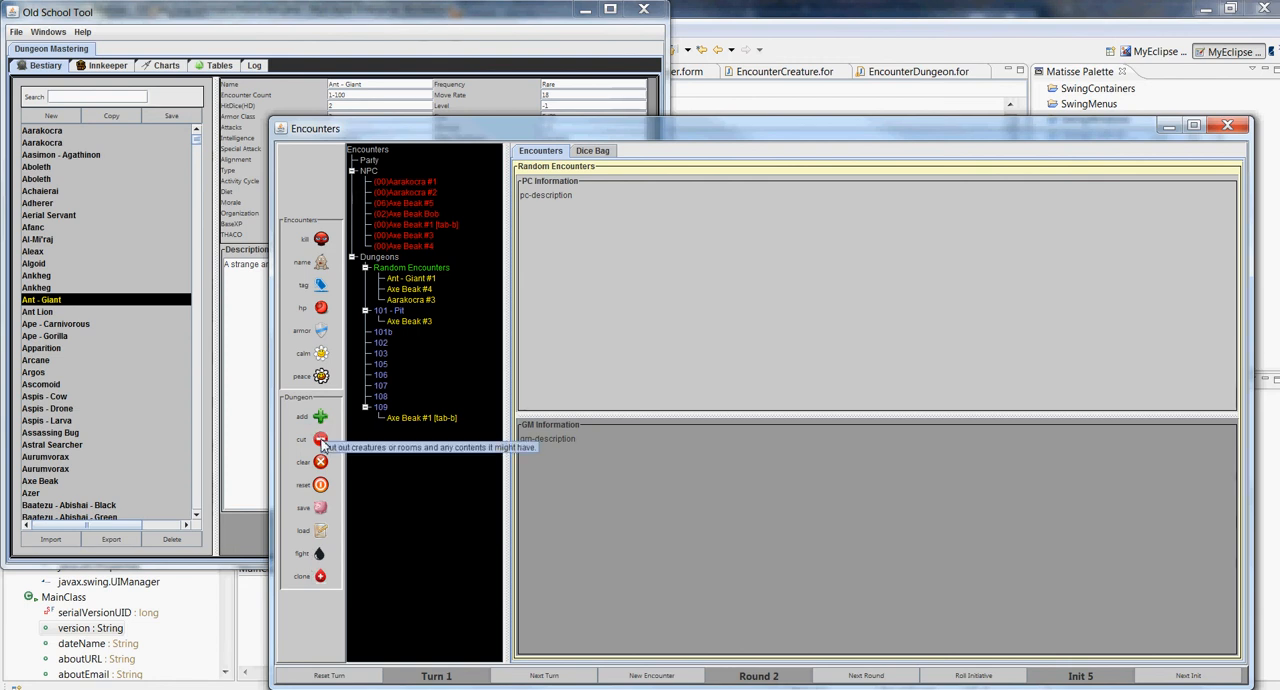
pyautogui.click(421, 420)
pyautogui.click(382, 355)
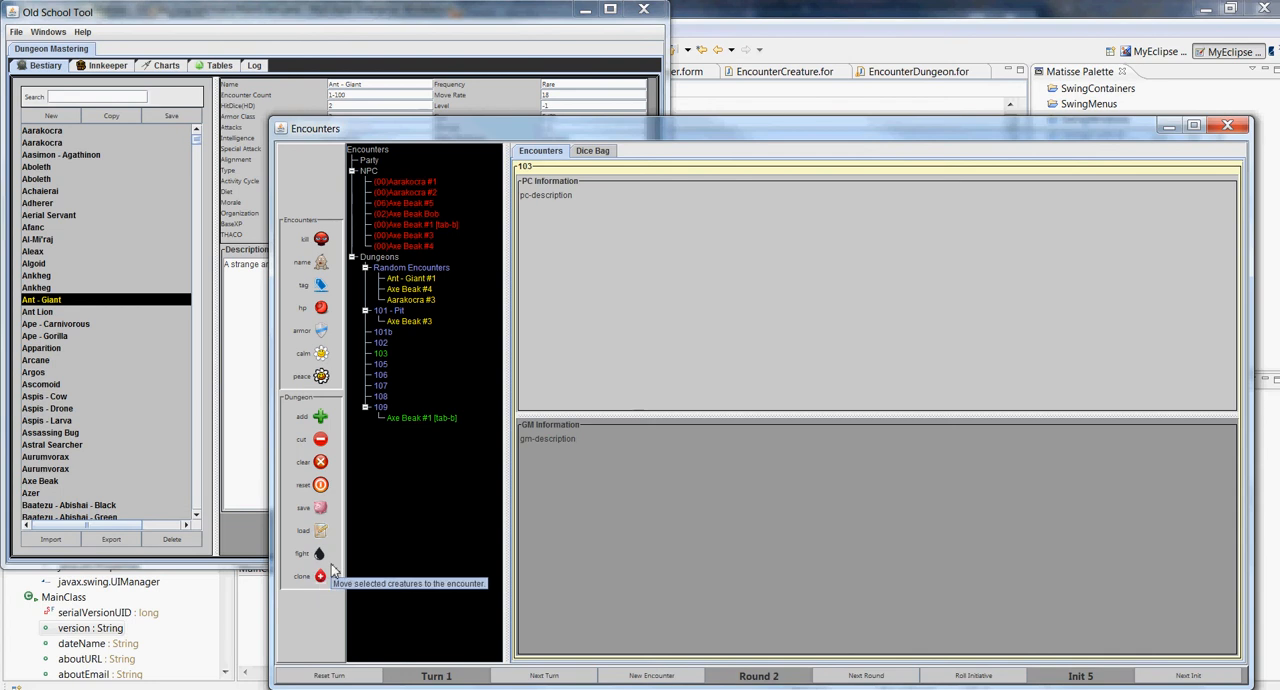
# Add Bob the Fighter, Fighter Bob and Magic Hands Wizbro from the Innkeeper to the party
pyautogui.click(108, 67)
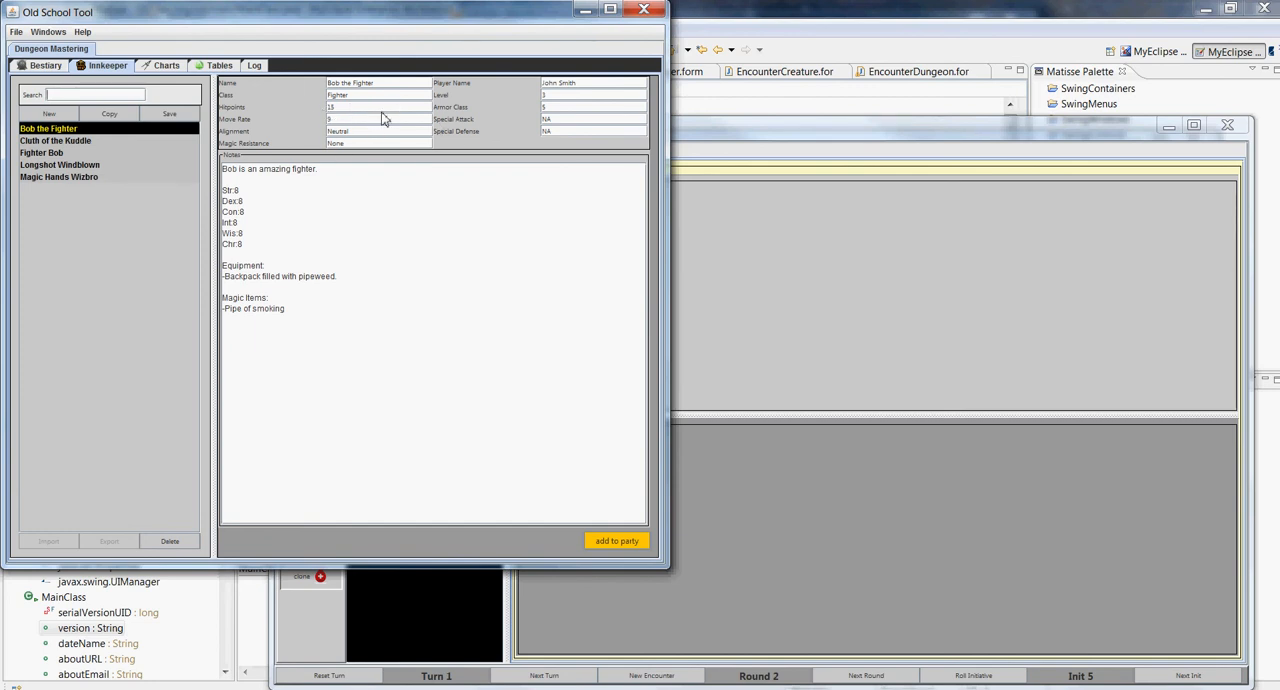
pyautogui.click(76, 153)
pyautogui.keyDown('ctrl'); pyautogui.click(80, 178); pyautogui.keyUp('ctrl')
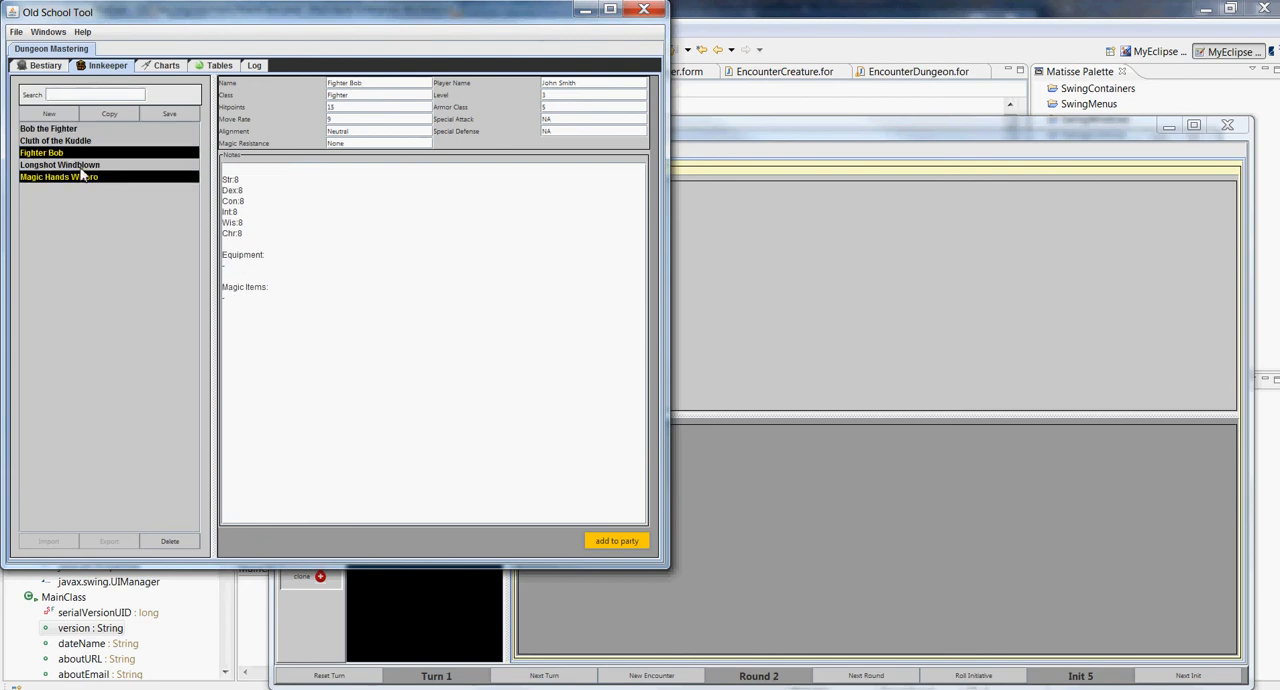
pyautogui.keyDown('ctrl'); pyautogui.click(86, 130); pyautogui.keyUp('ctrl')
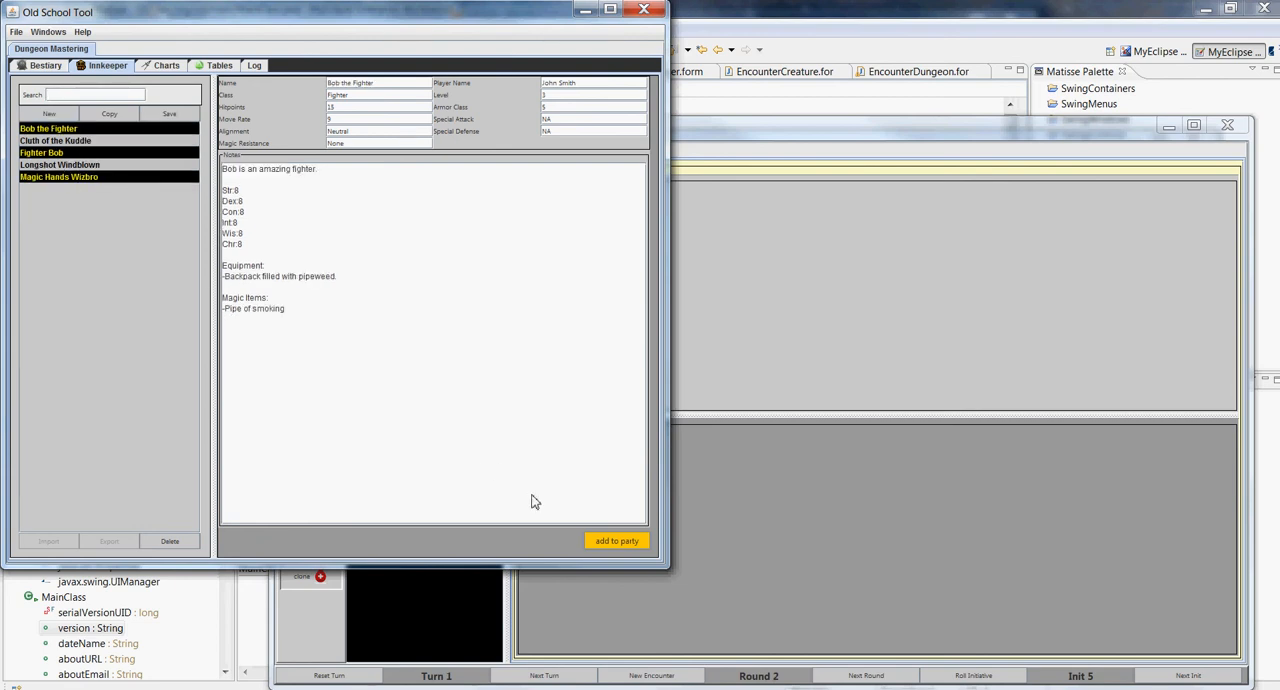
pyautogui.click(627, 541)
pyautogui.click(785, 539)
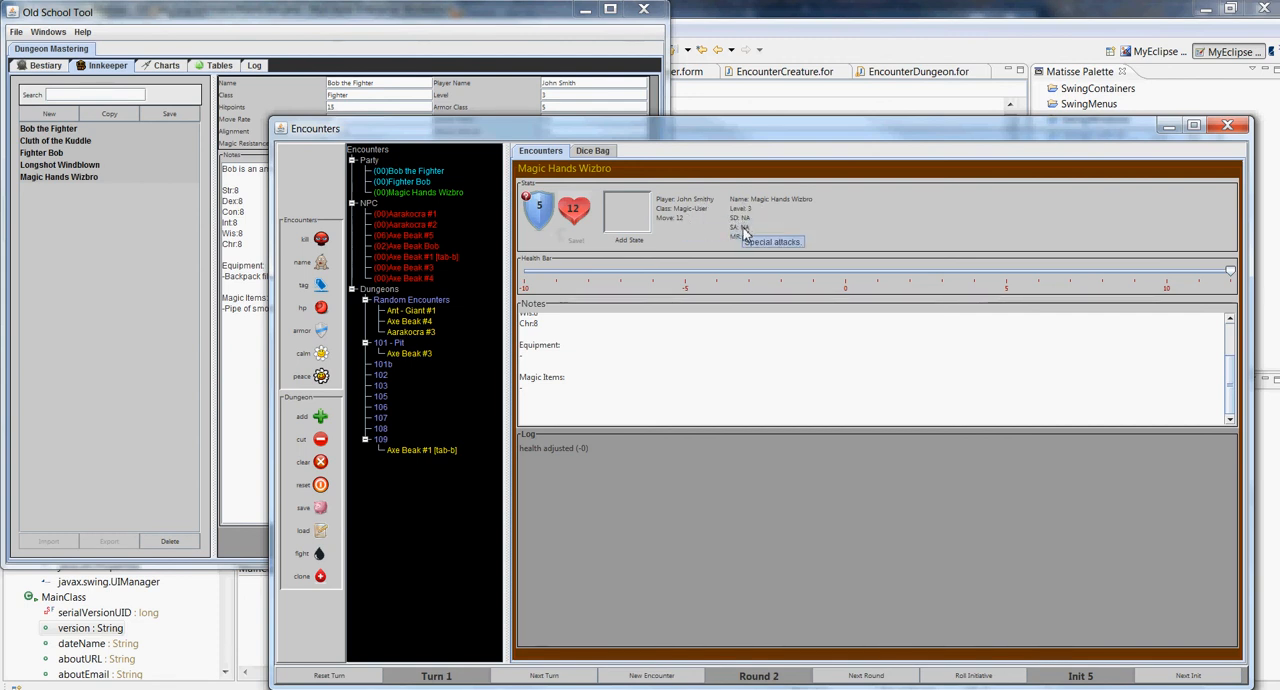
# Apply the blind state to Magic Hands Wizbro with a duration of 6
pyautogui.click(632, 242)
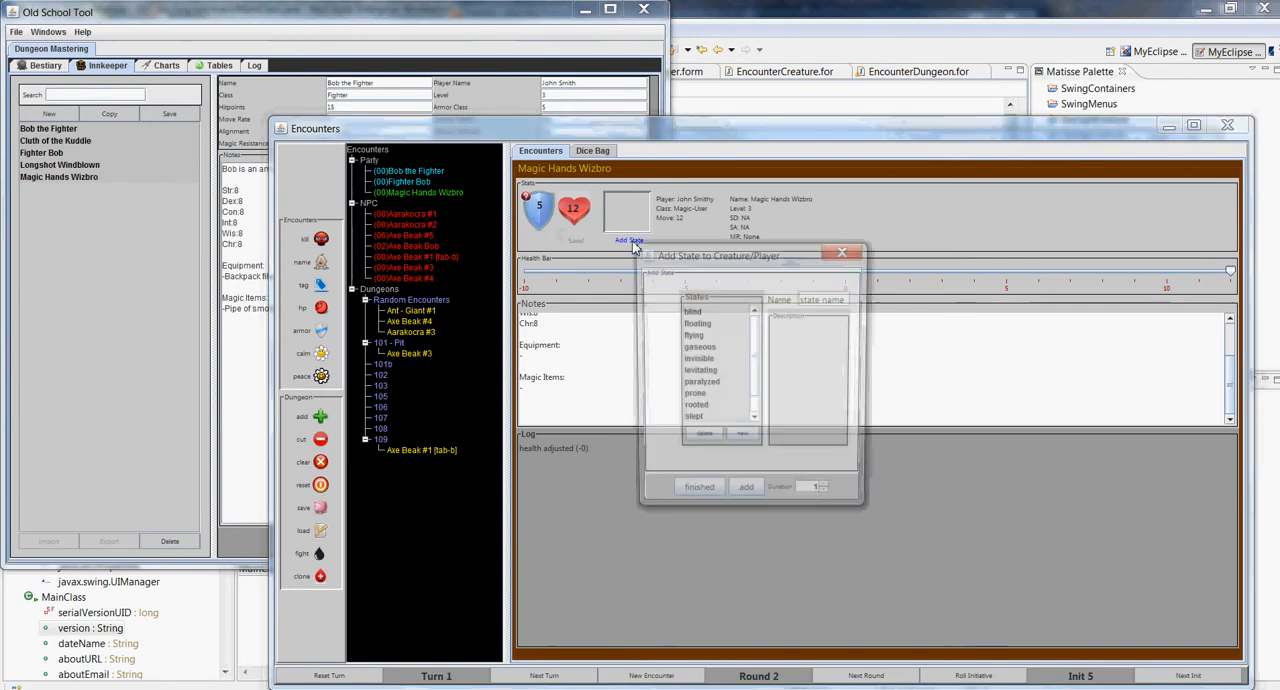
pyautogui.click(695, 312)
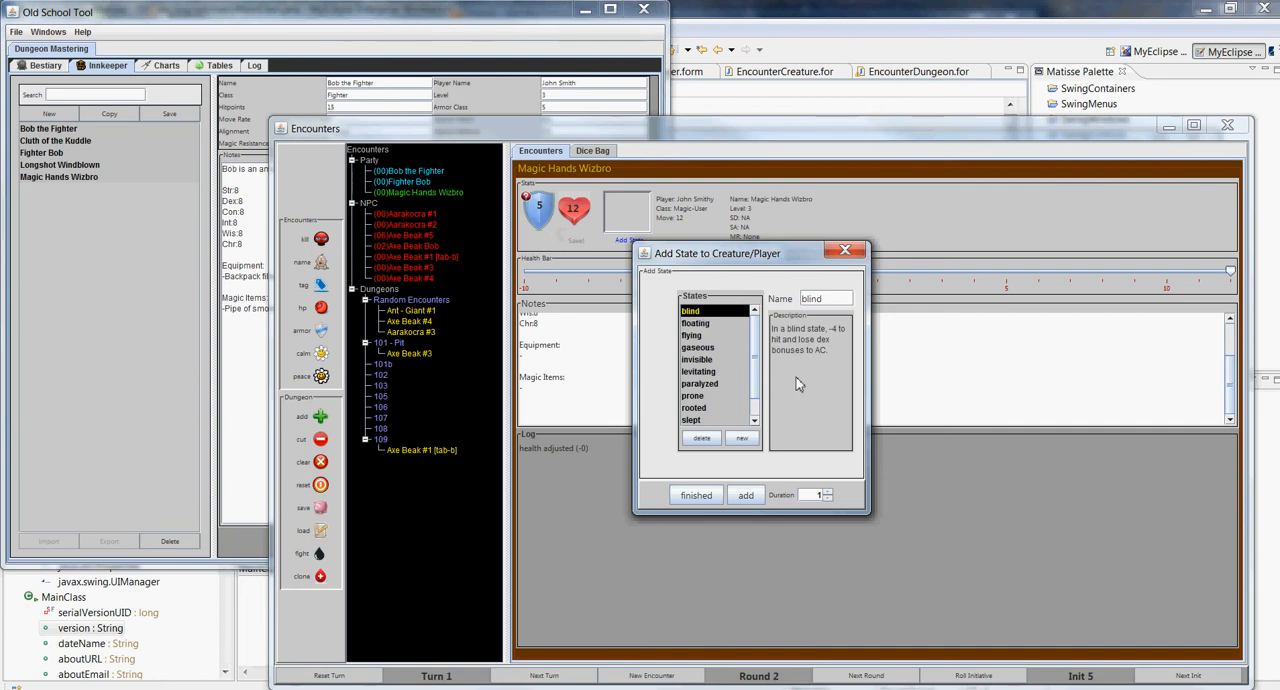
pyautogui.moveTo(813, 493); pyautogui.dragTo(845, 503)
pyautogui.write('6')
pyautogui.click(746, 497)
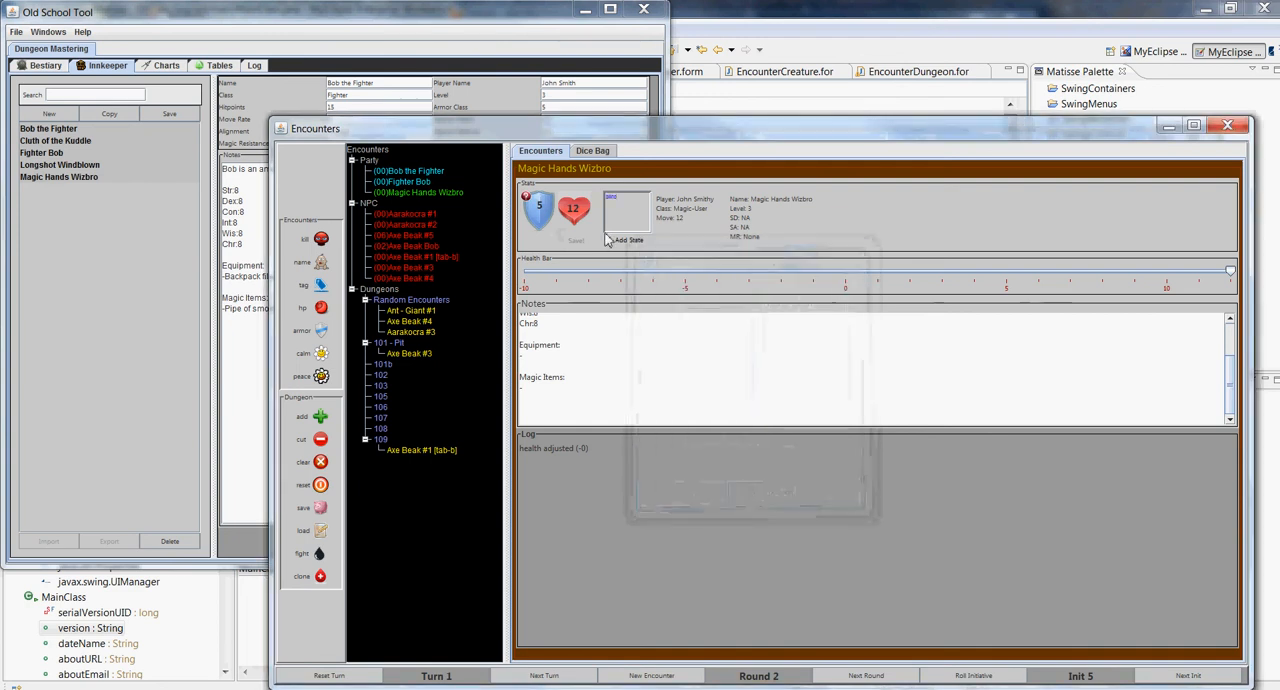
# Create a new state named "blue" with the description "target is blue!"
pyautogui.click(617, 204)
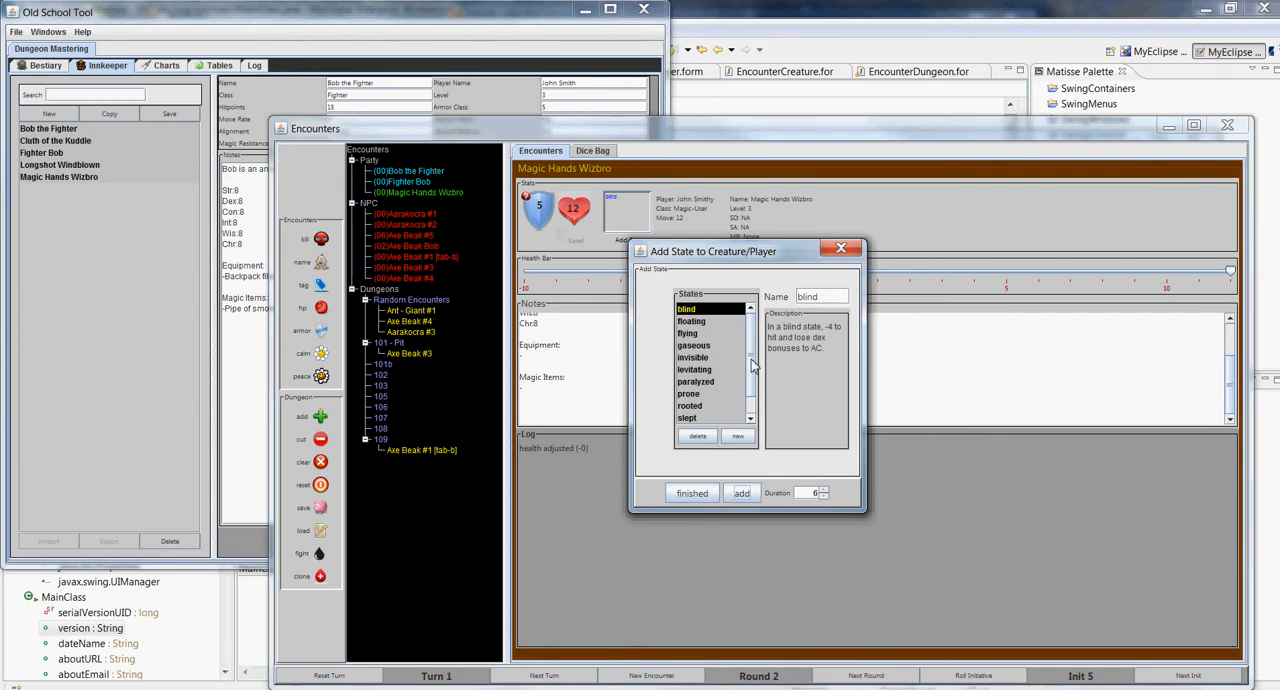
pyautogui.scroll(-1, 753, 367)
pyautogui.scroll(1, 758, 408)
pyautogui.click(738, 436)
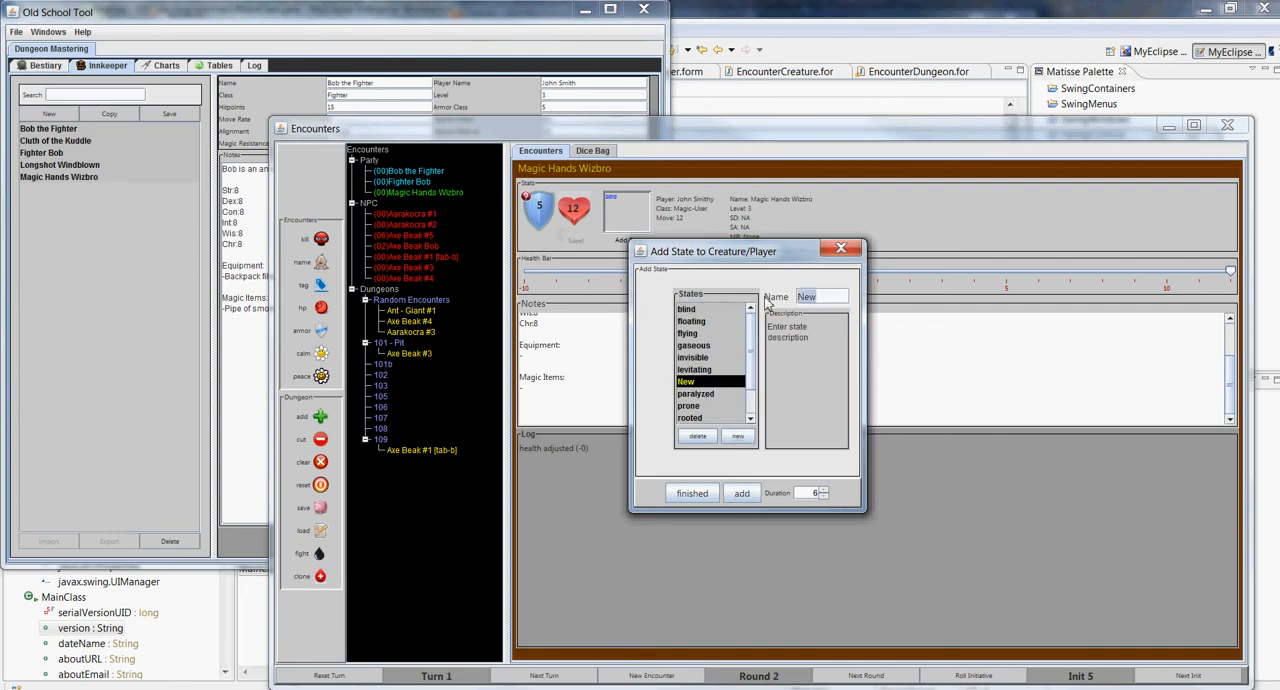
pyautogui.write('bl')
pyautogui.write('in')
pyautogui.press('BackSpace')
pyautogui.press('BackSpace')
pyautogui.write('i')
# Check the blue state's entry by switching between it and the paralyzed and levitating states, ending on blue
pyautogui.click(702, 396)
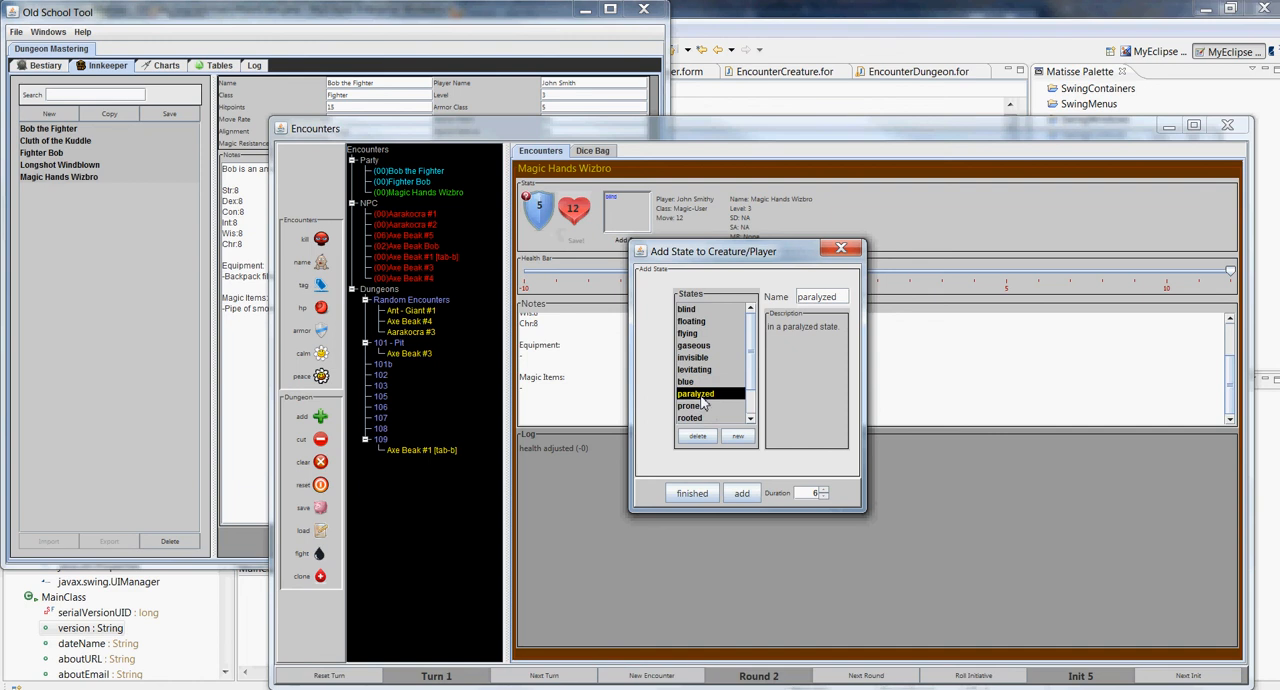
pyautogui.click(700, 383)
pyautogui.click(700, 396)
pyautogui.click(700, 383)
pyautogui.click(704, 372)
pyautogui.click(692, 383)
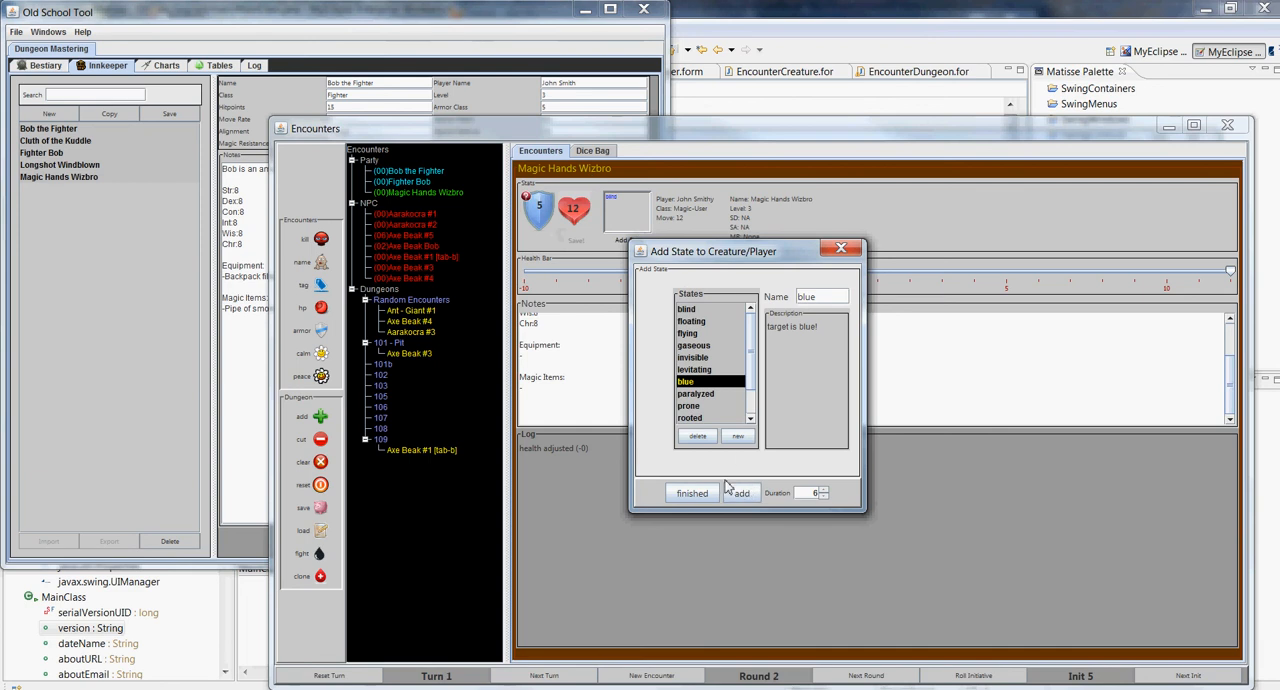
# Reopen the Add State dialog and check the blue state among its neighbouring states, ending on blue and leaving the dialog without applying it
pyautogui.click(690, 493)
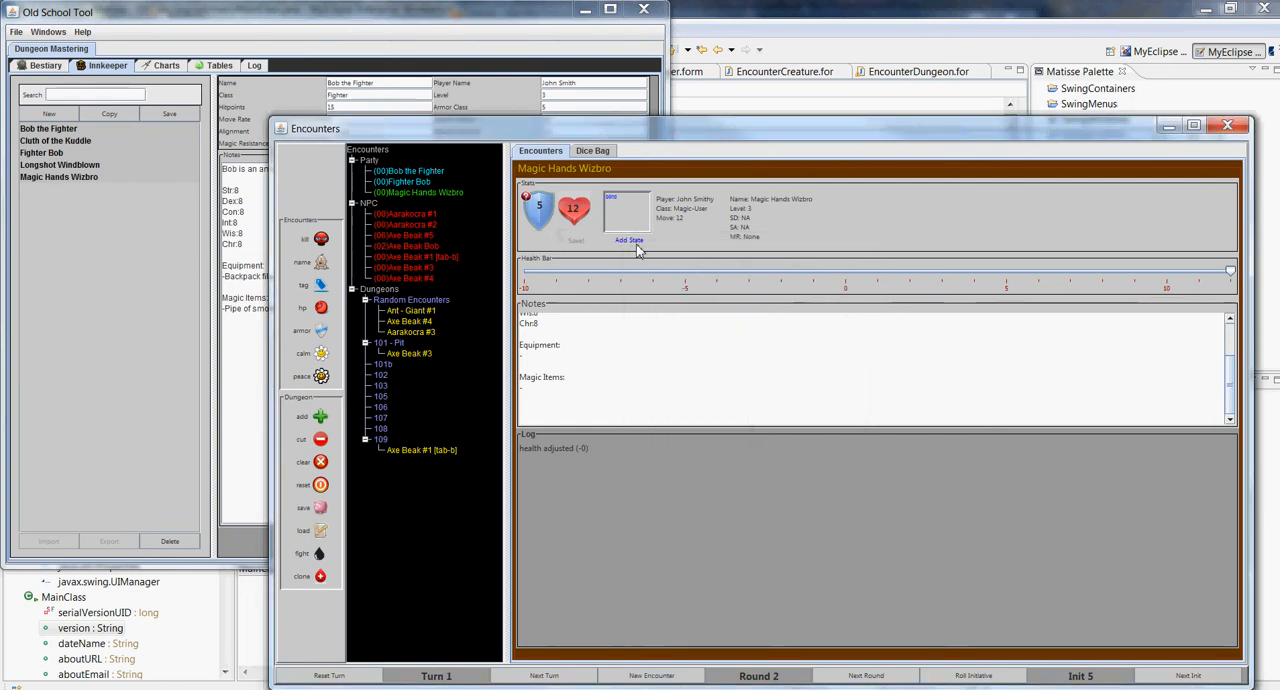
pyautogui.click(636, 243)
pyautogui.click(706, 371)
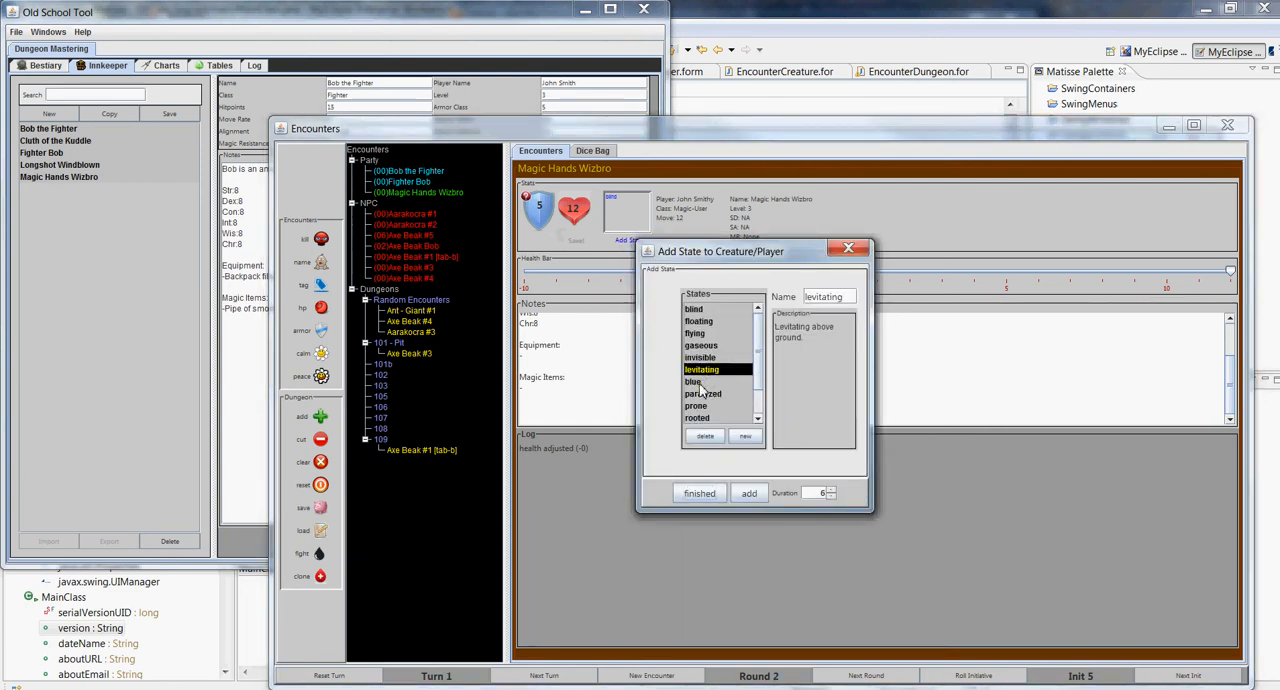
pyautogui.click(702, 382)
pyautogui.click(702, 394)
pyautogui.click(699, 407)
pyautogui.click(694, 381)
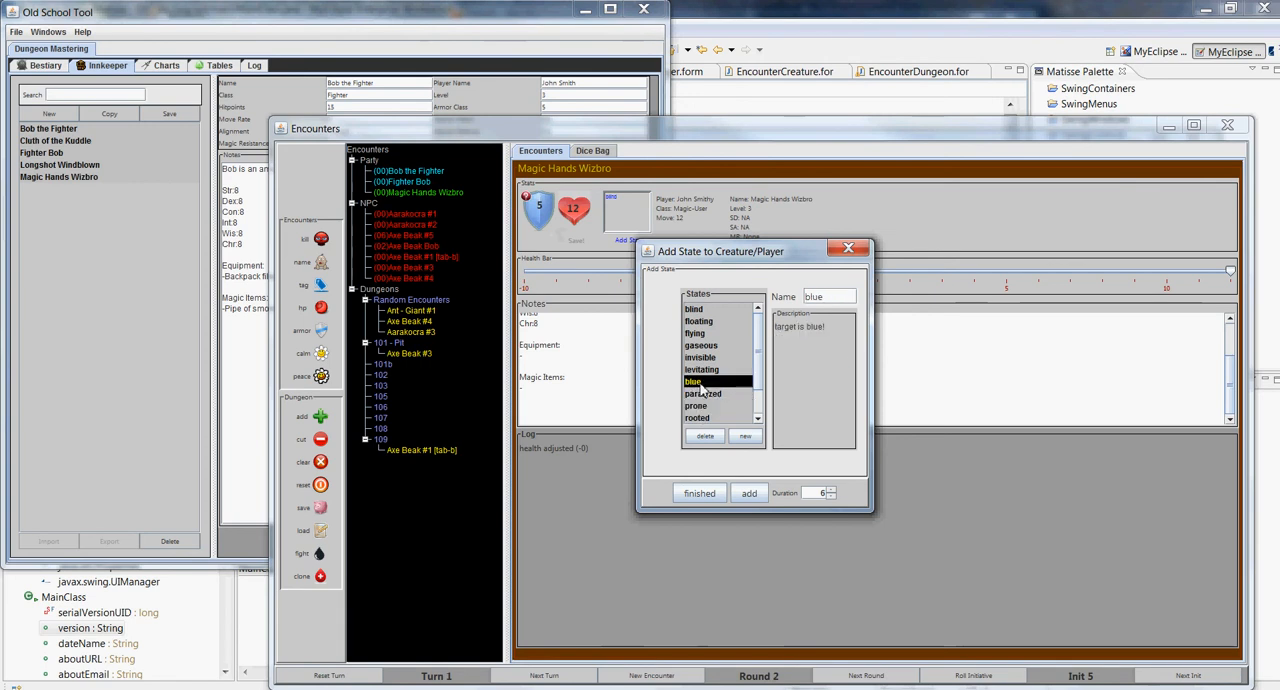
pyautogui.click(700, 494)
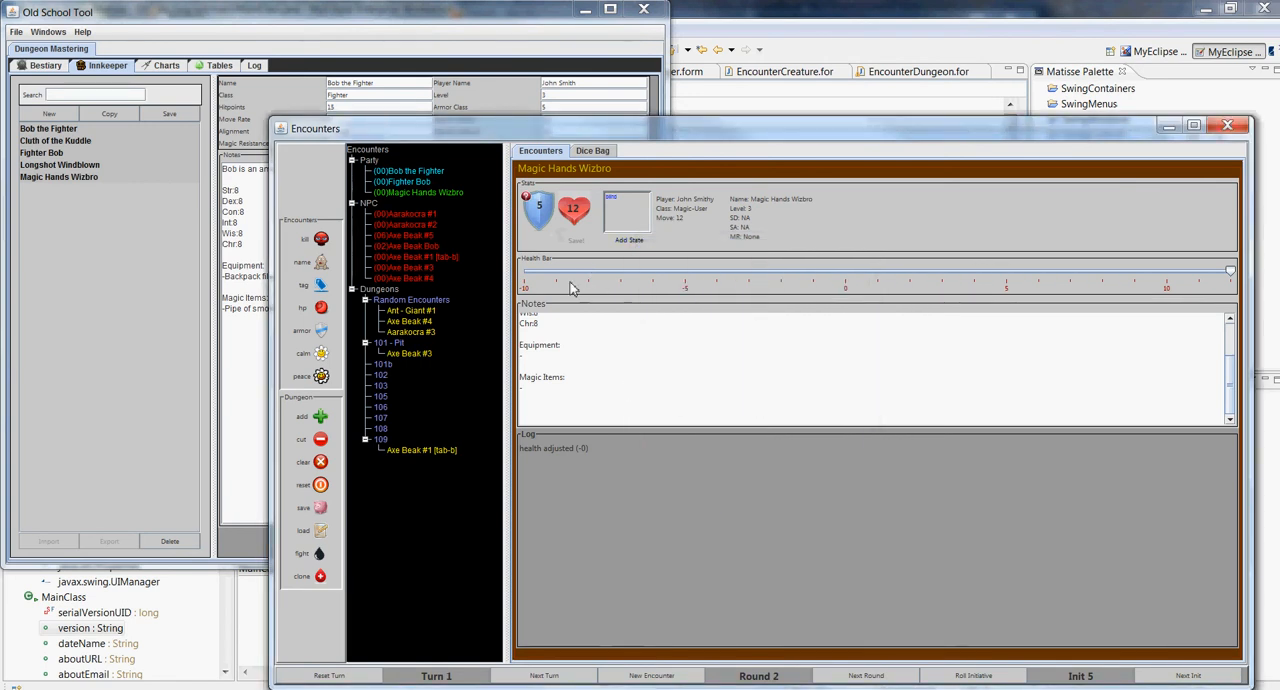
# Inspect the blind state applied to Magic Hands Wizbro, viewing its available actions, remaining duration and description
pyautogui.click(614, 198)
pyautogui.rightClick(620, 201)
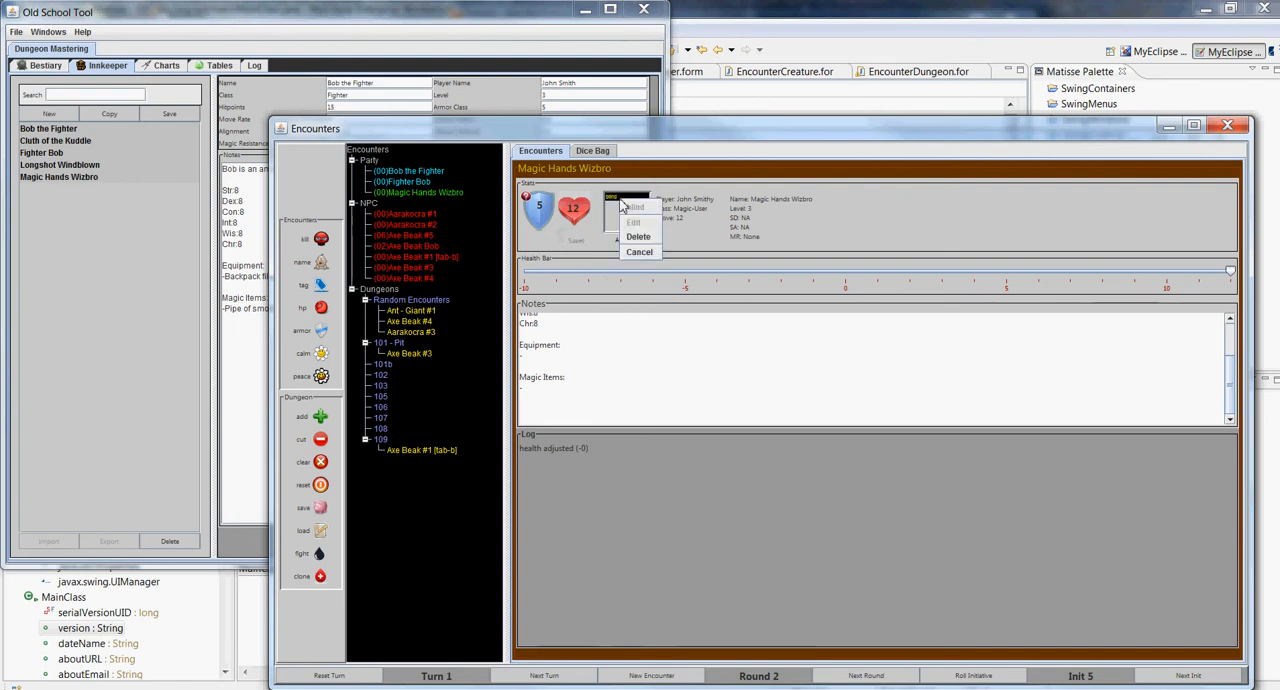
pyautogui.click(945, 654)
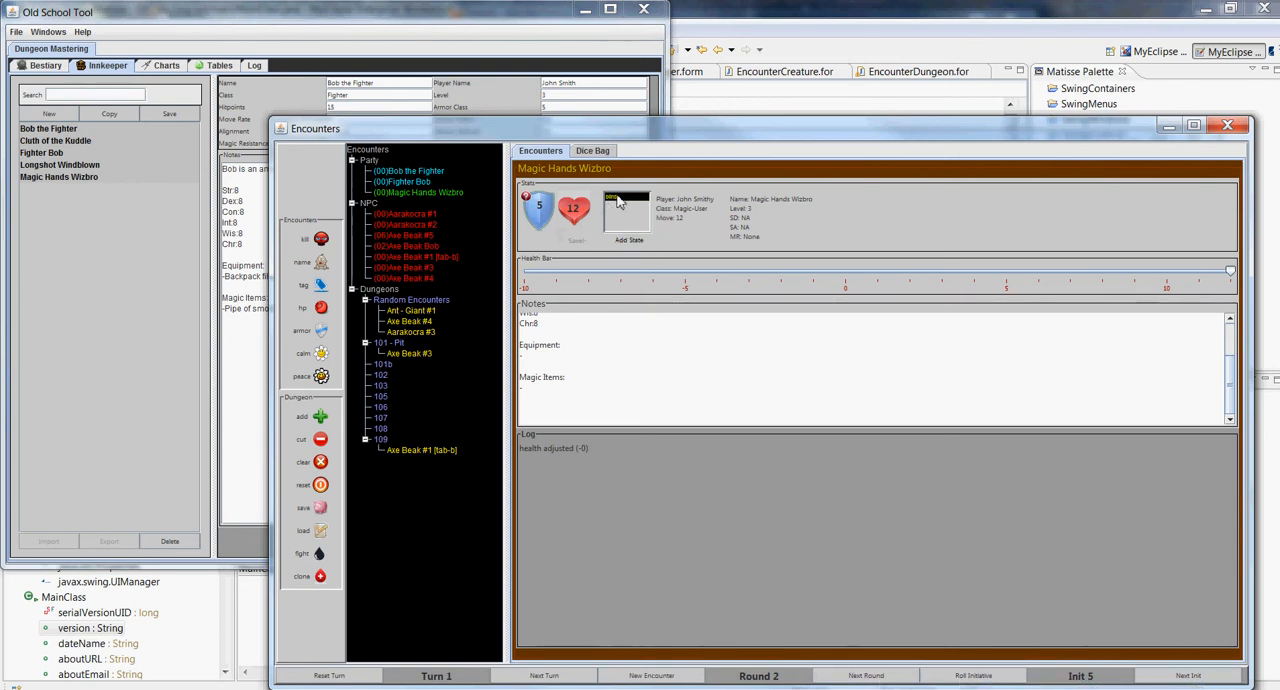
pyautogui.moveTo(622, 202)
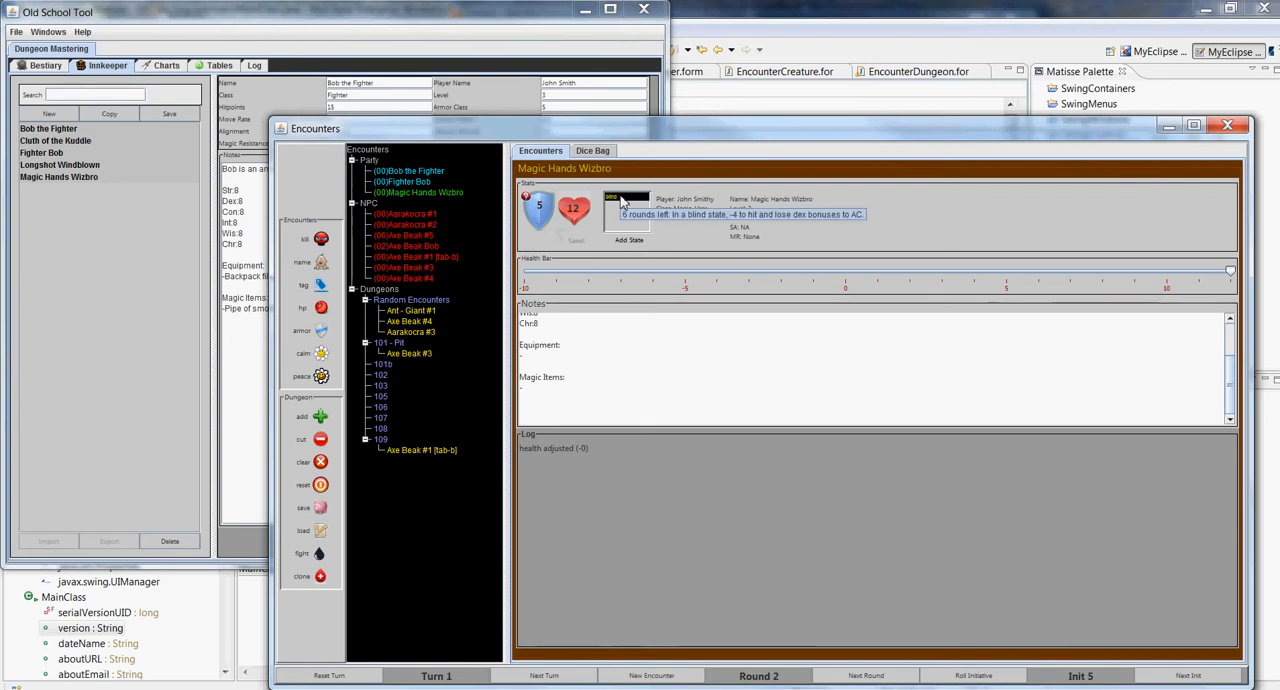
# Advance the encounter round by round to round 8 so the blind state on Magic Hands Wizbro expires
pyautogui.click(868, 677)
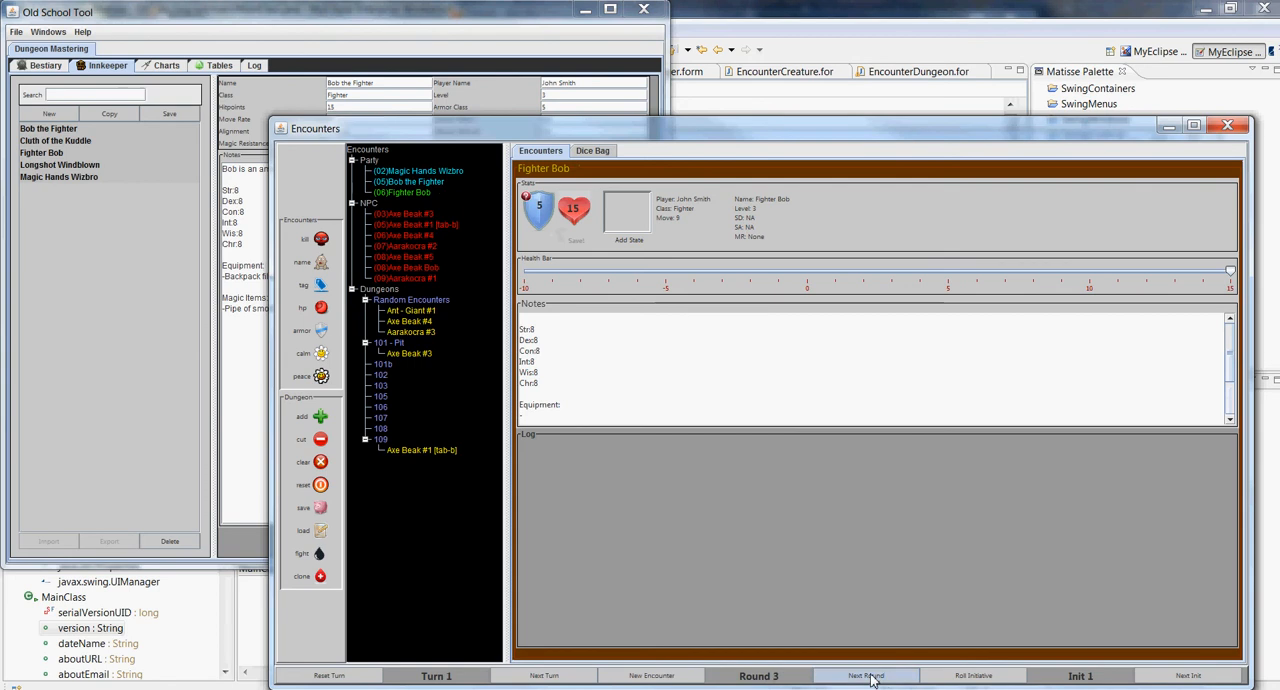
pyautogui.click(870, 677)
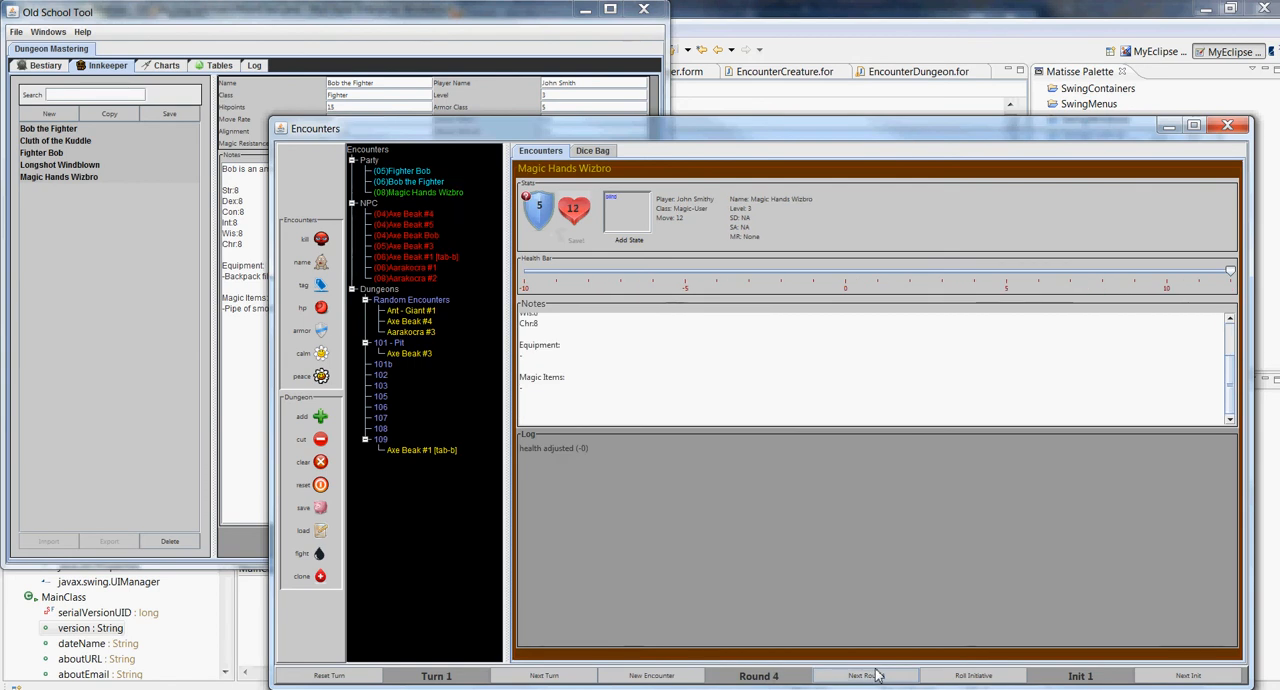
pyautogui.click(868, 677)
pyautogui.click(868, 677)
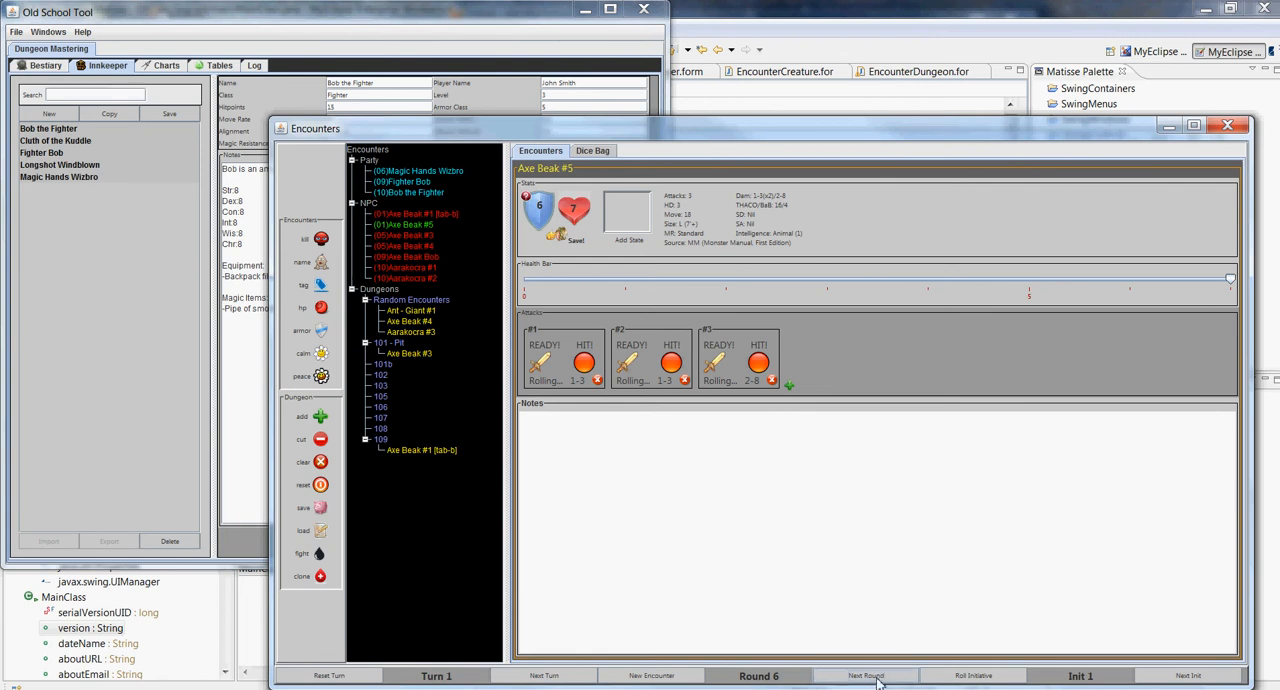
pyautogui.click(868, 677)
pyautogui.click(868, 677)
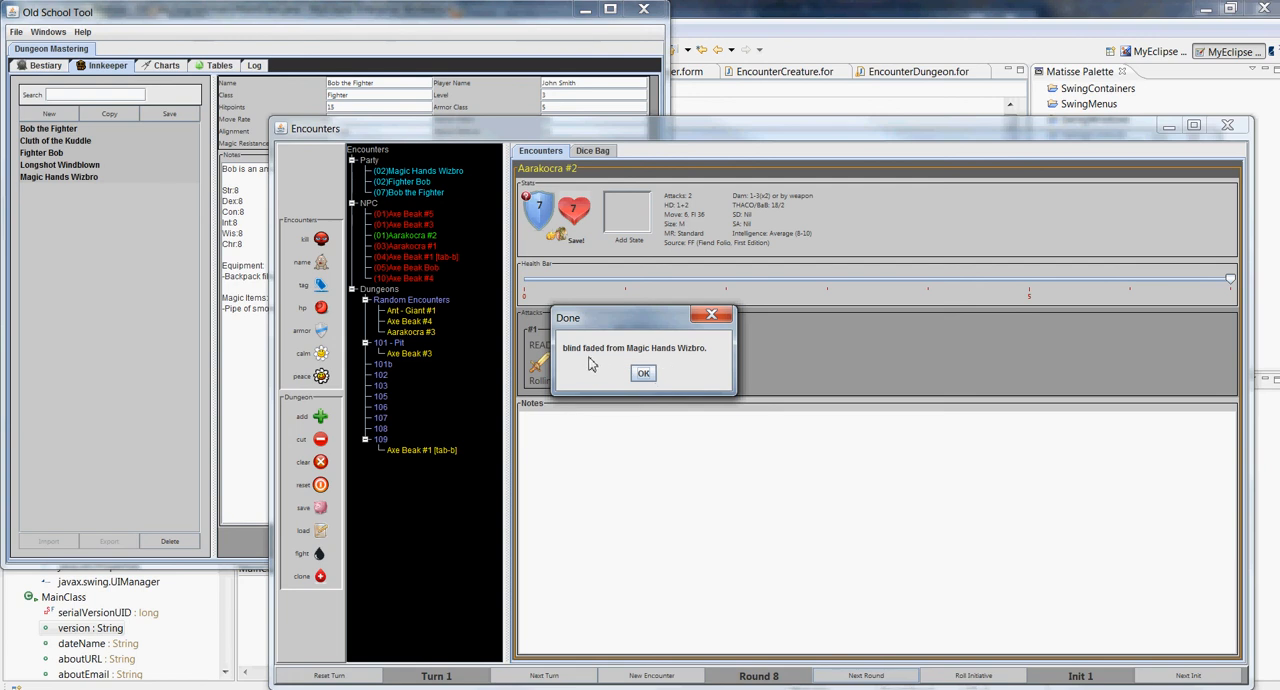
pyautogui.click(644, 374)
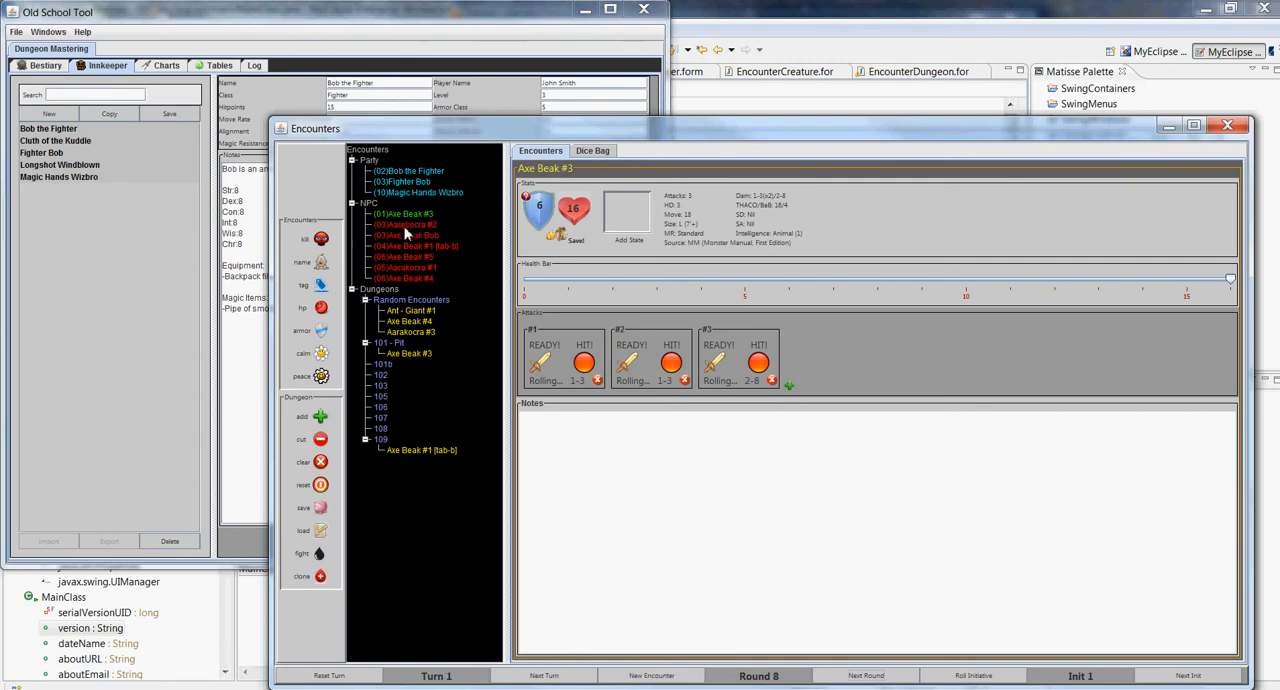
# Set Axe Beak #3 to fight Magic Hands Wizbro, and roll its three attacks and the damage of attack #1
pyautogui.moveTo(406, 232)
pyautogui.moveTo(421, 199); pyautogui.dragTo(421, 214)
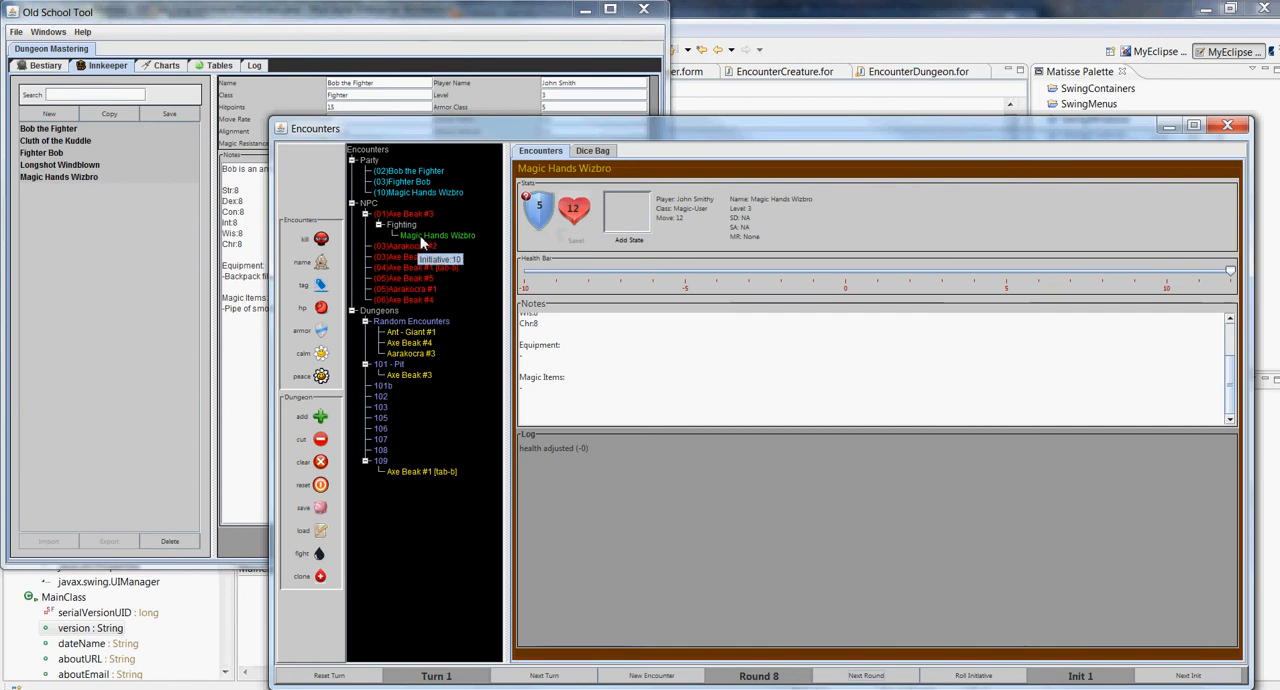
pyautogui.click(423, 214)
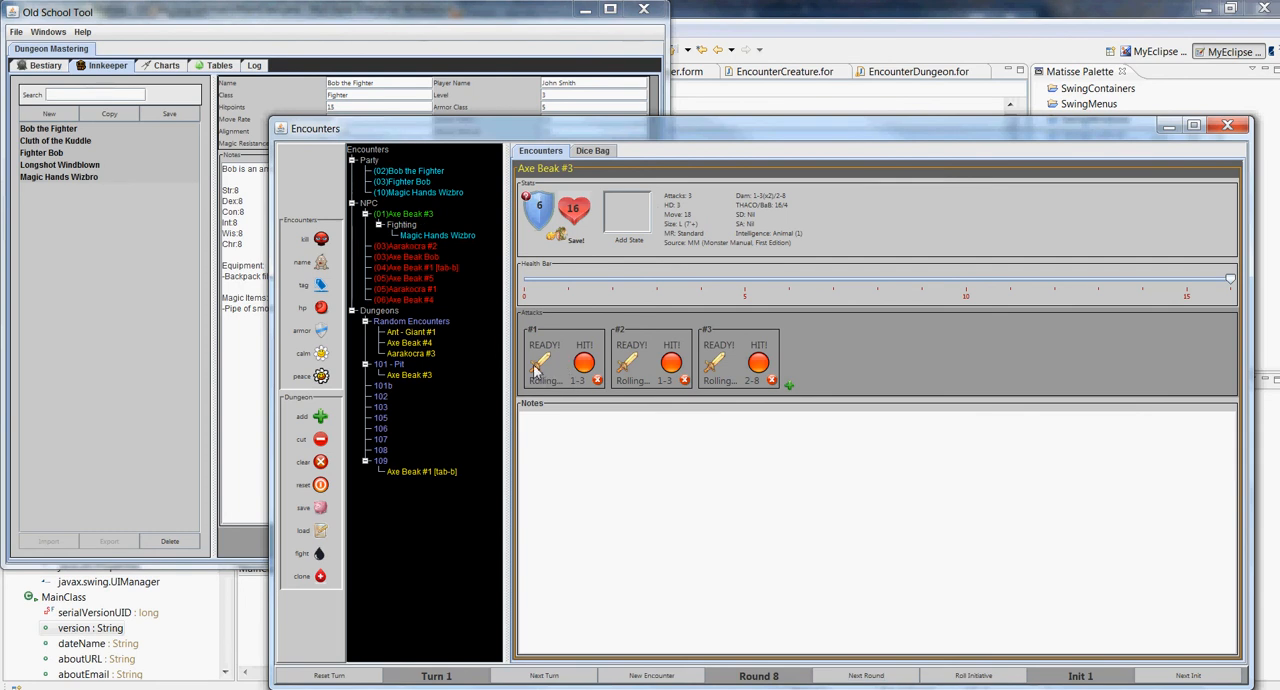
pyautogui.click(584, 362)
pyautogui.click(684, 362)
pyautogui.click(740, 366)
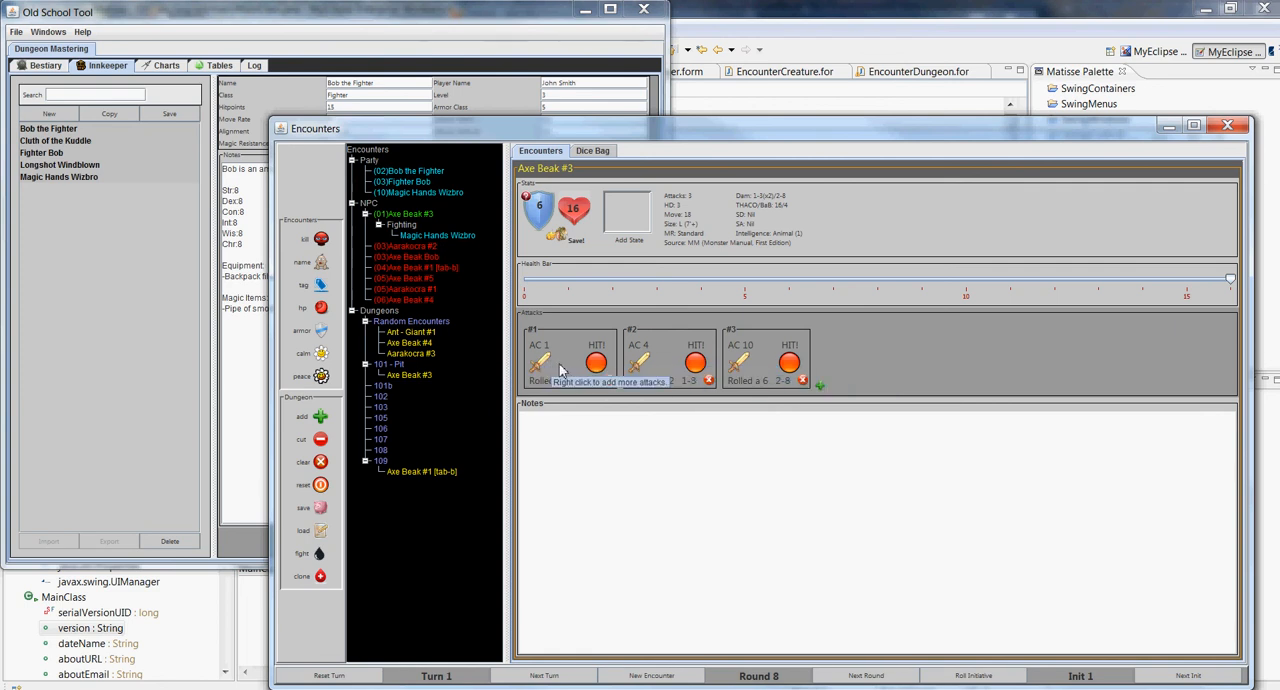
pyautogui.click(601, 364)
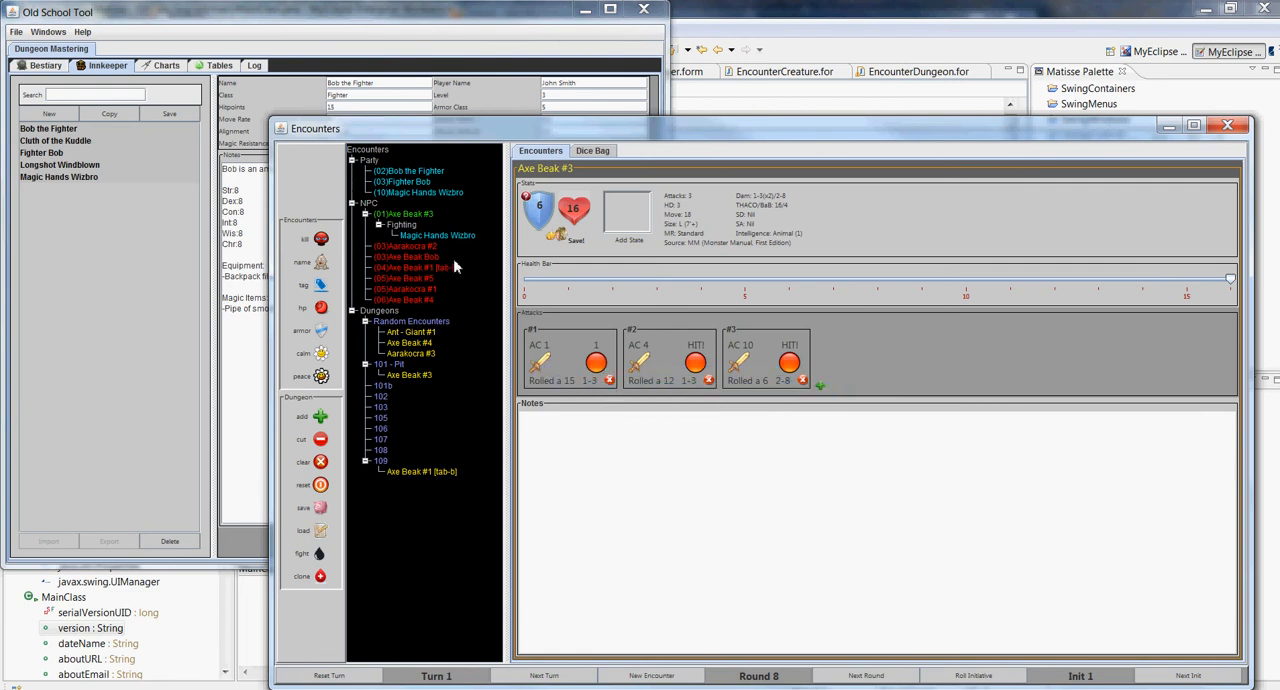
# Lower Magic Hands Wizbro's health to 11 from the entry in Axe Beak #3's fighting list
pyautogui.click(431, 195)
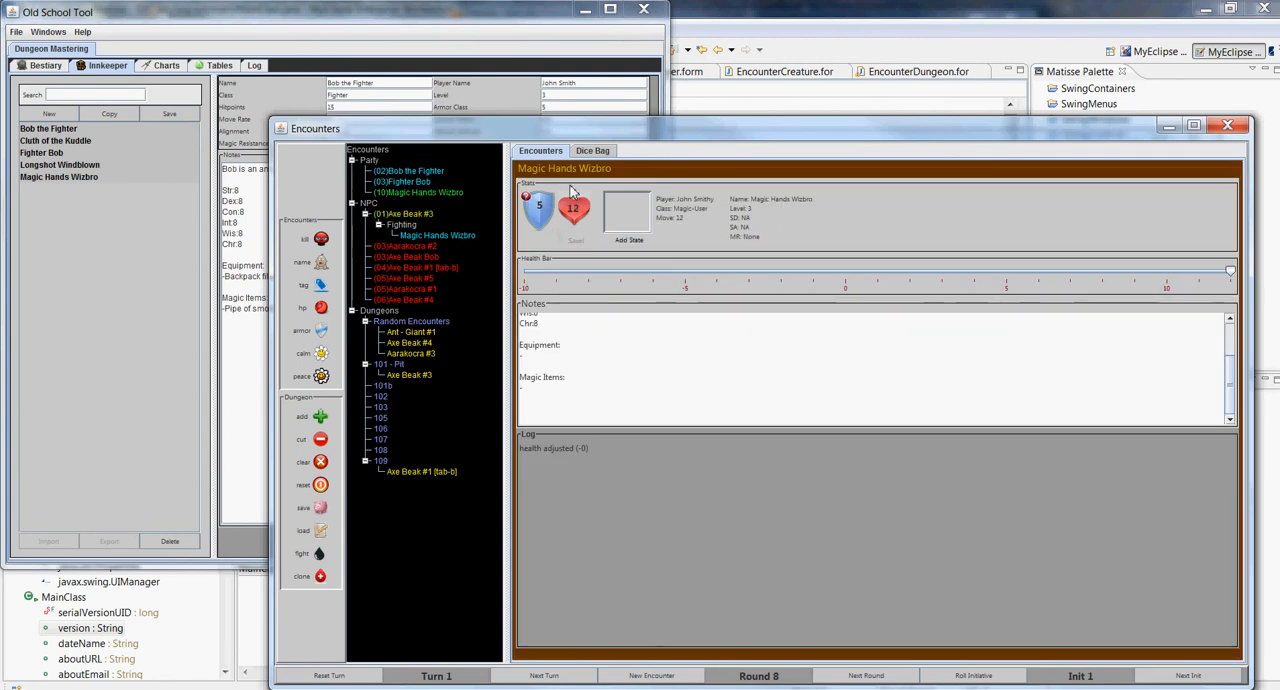
pyautogui.click(405, 216)
pyautogui.click(440, 237)
pyautogui.moveTo(1230, 274)
pyautogui.mouseDown()
pyautogui.moveTo(1166, 276)
pyautogui.moveTo(1199, 272)
pyautogui.mouseUp()
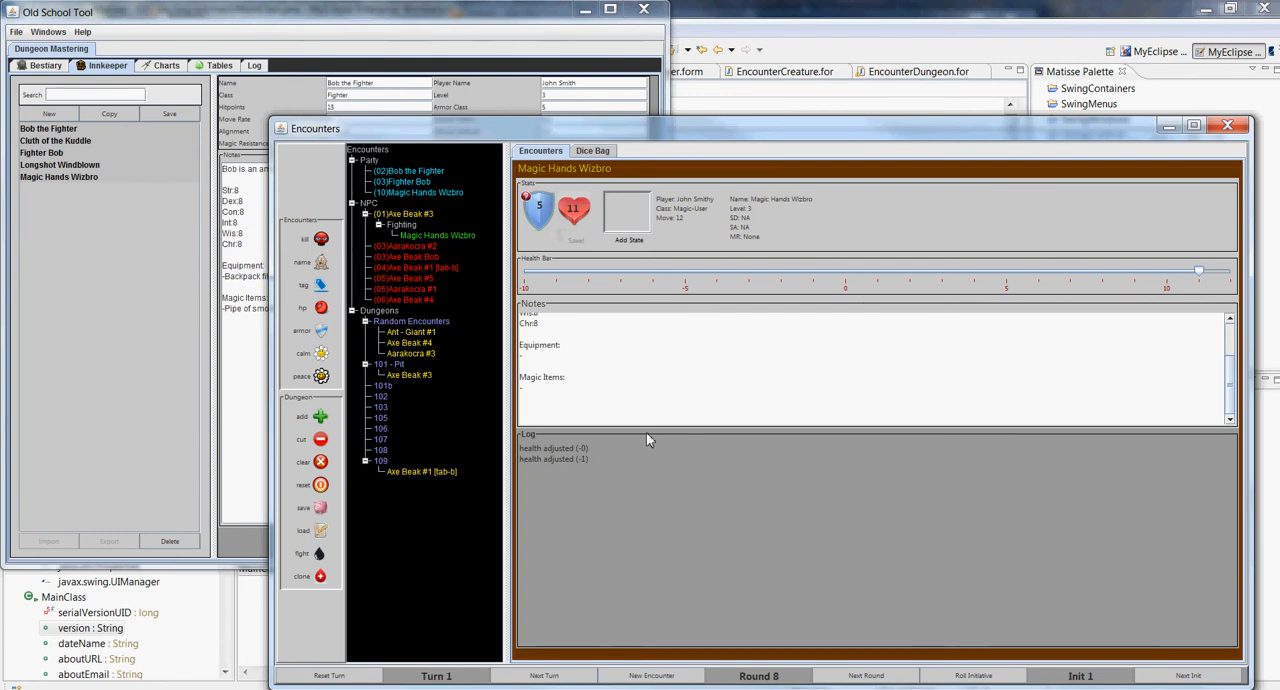
# Set Magic Hands Wizbro to fight Axe Beak #3, and Axe Beak #5, Aarakocra #1 and Axe Beak #4 to fight Bob the Fighter
pyautogui.click(425, 194)
pyautogui.moveTo(425, 198); pyautogui.dragTo(419, 224)
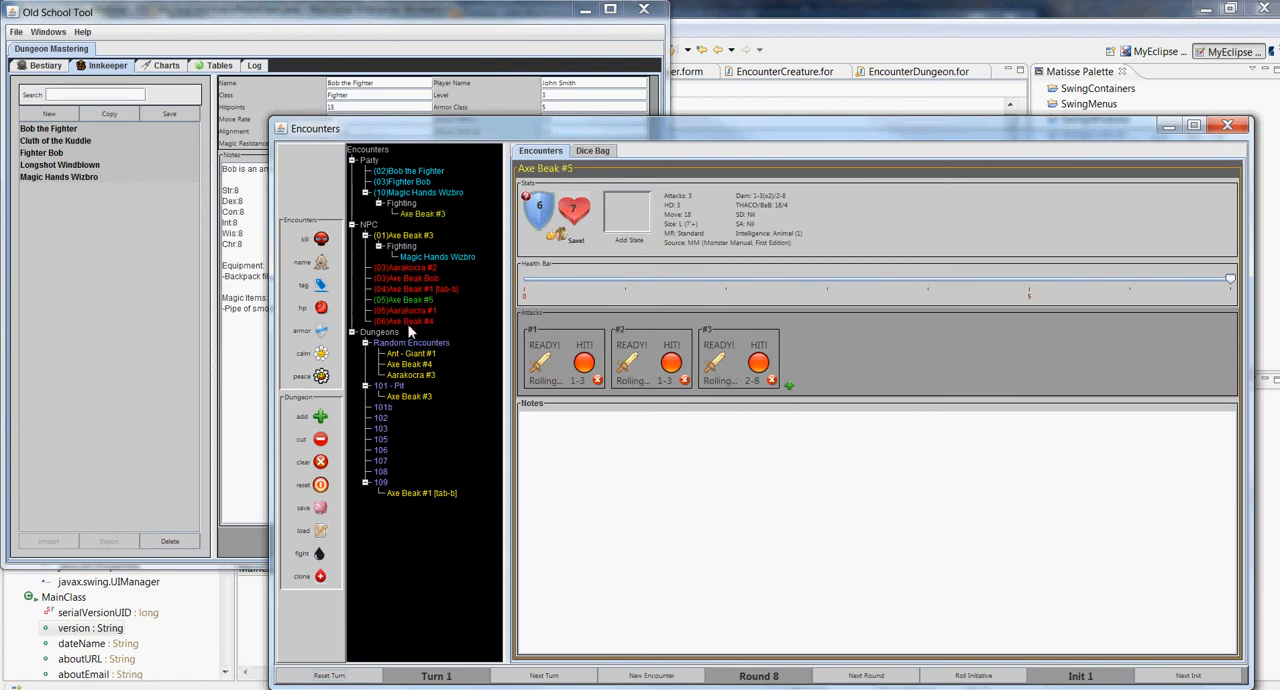
pyautogui.click(421, 172)
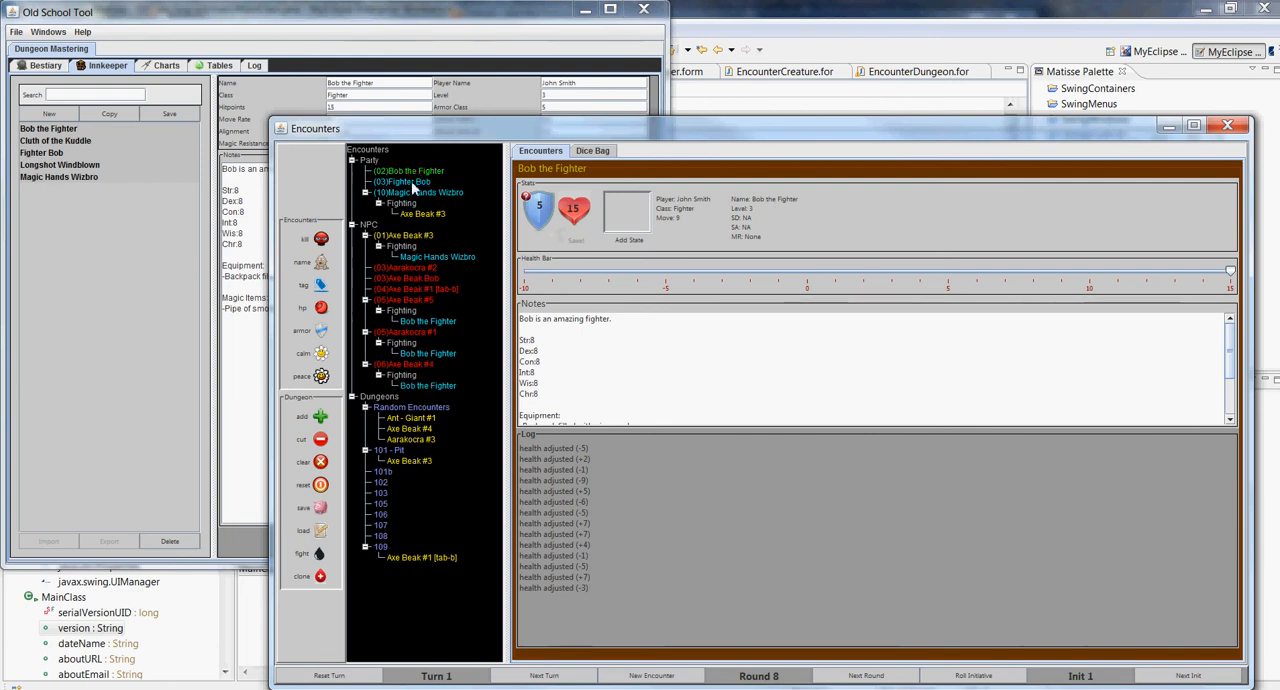
# Add Axe Beak #5 and Aarakocra #1 to Bob the Fighter's fighting list, and Magic Hands Wizbro to Axe Beak #5's fighting list
pyautogui.click(417, 297)
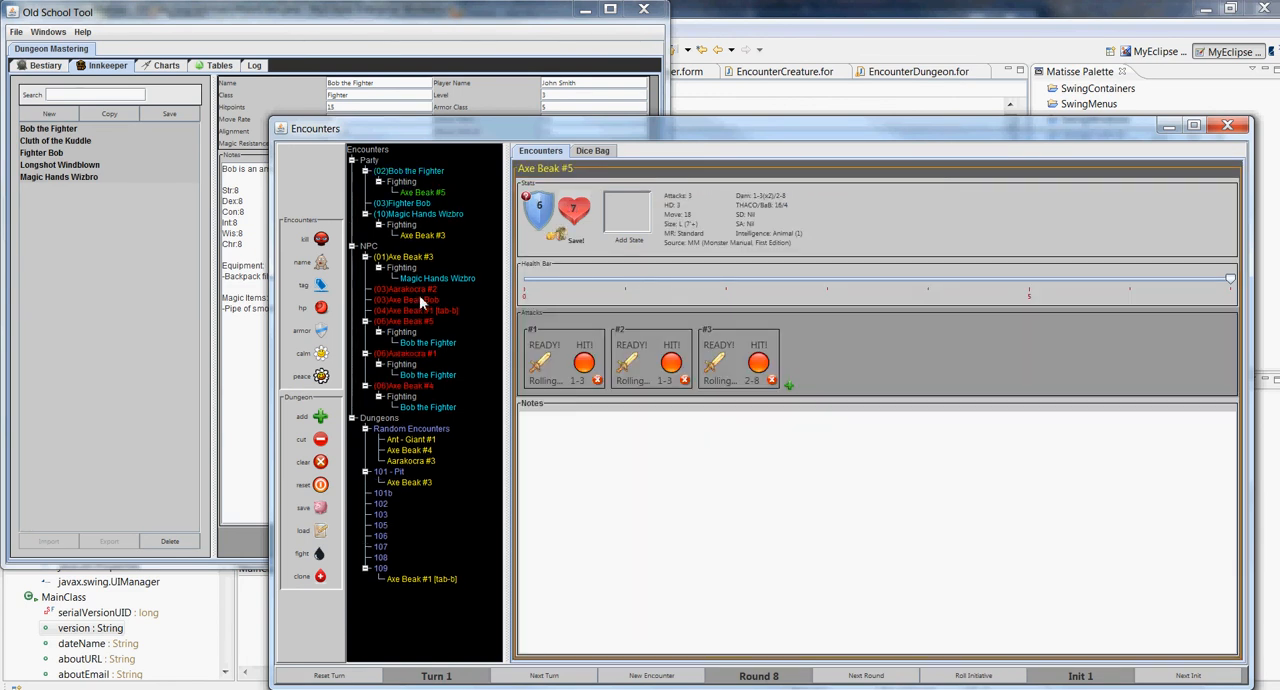
pyautogui.click(422, 175)
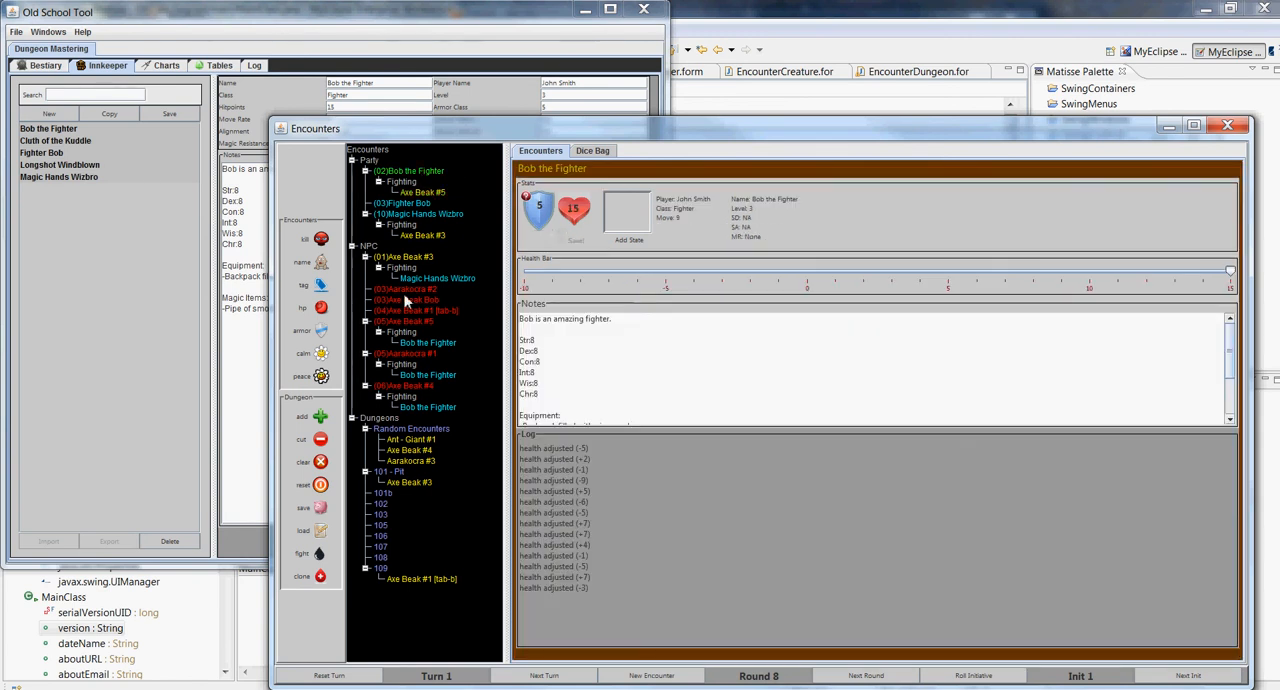
pyautogui.click(403, 356)
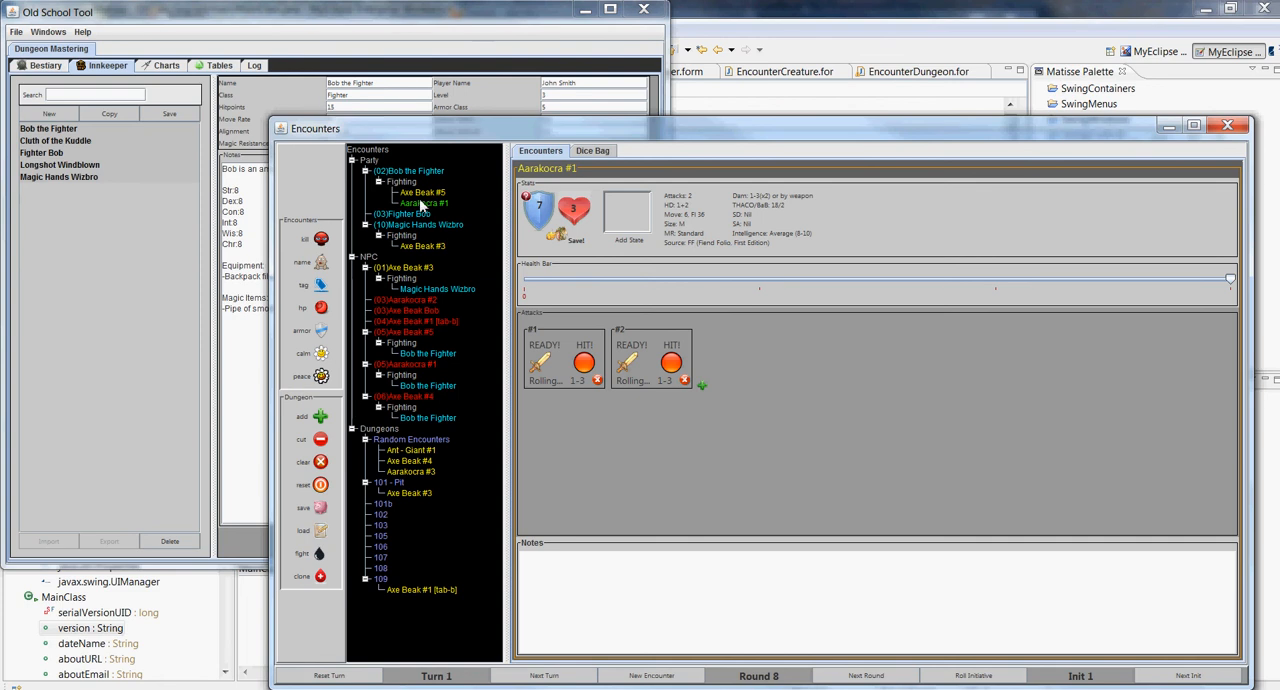
pyautogui.click(420, 334)
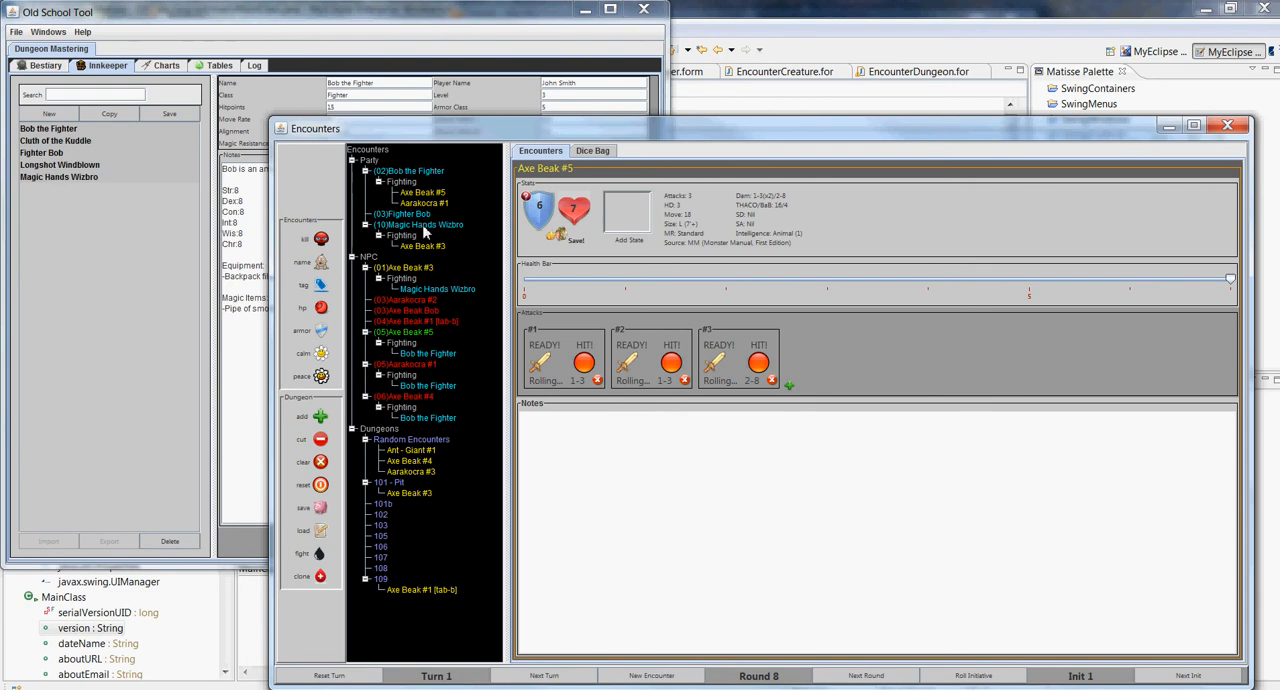
pyautogui.moveTo(424, 230); pyautogui.dragTo(420, 333)
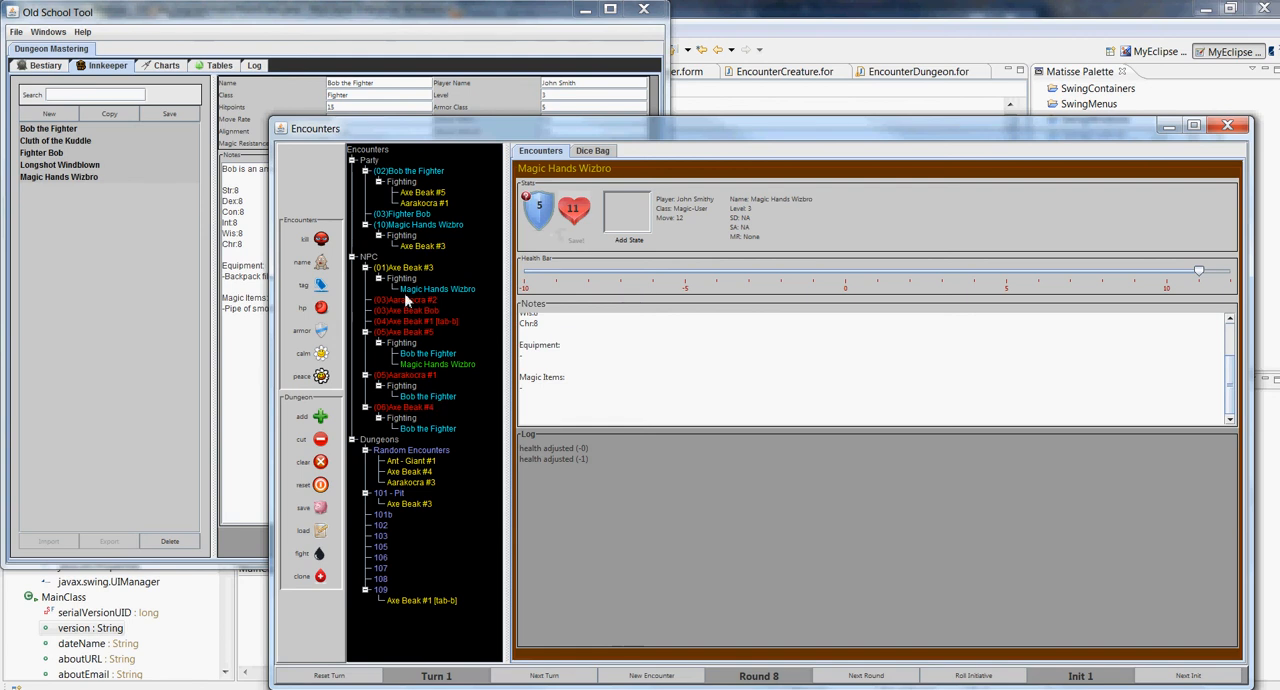
# Roll initiative repeatedly for all combatants until the encounter reaches round 15
pyautogui.click(970, 677)
pyautogui.click(970, 677)
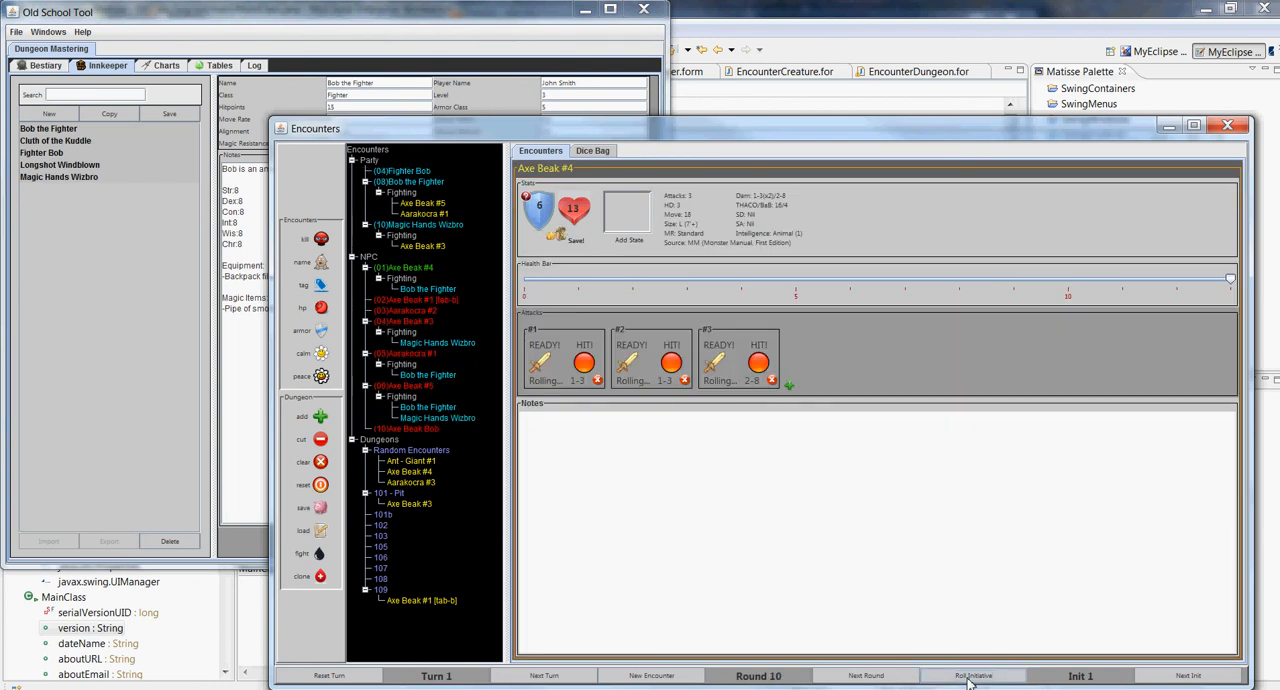
pyautogui.click(970, 677)
pyautogui.click(970, 677)
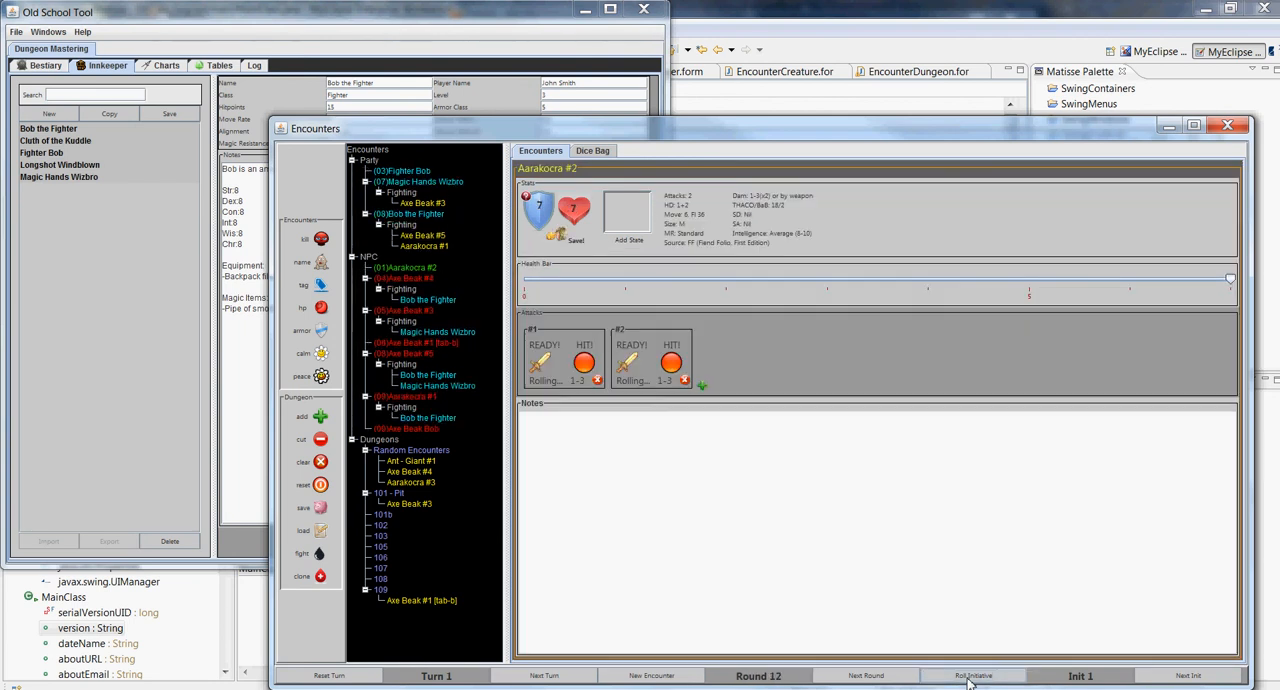
pyautogui.click(970, 677)
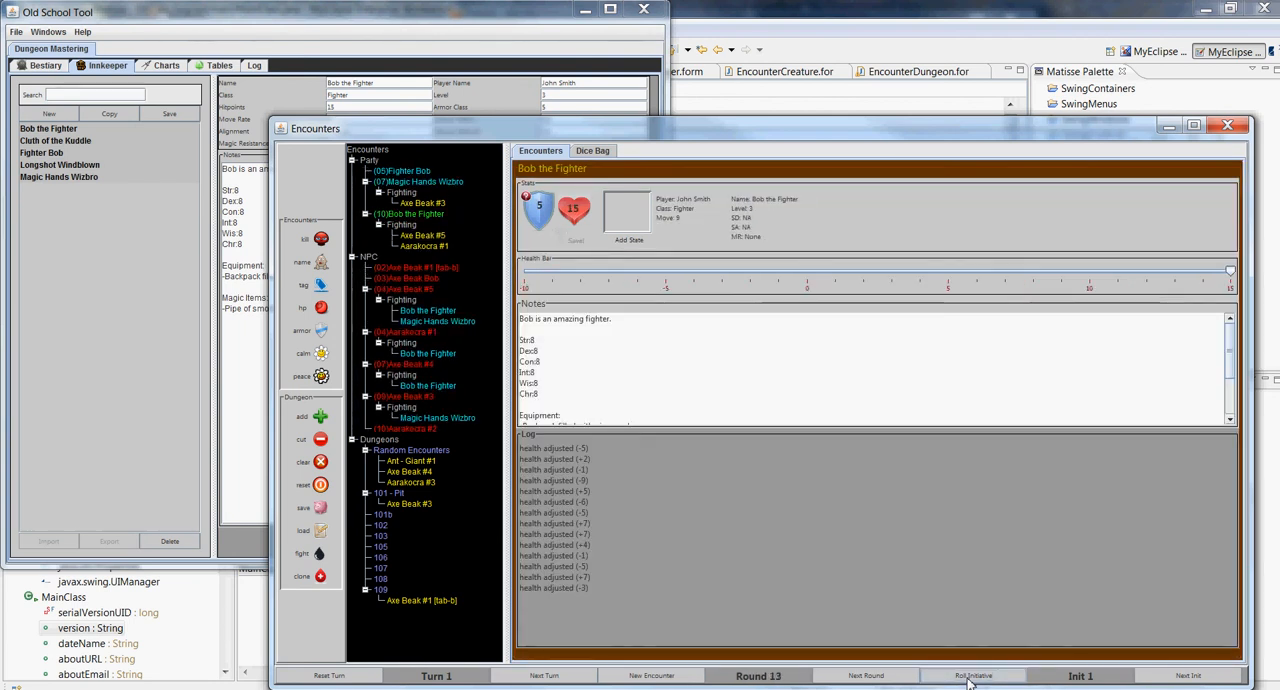
pyautogui.click(970, 677)
pyautogui.click(970, 677)
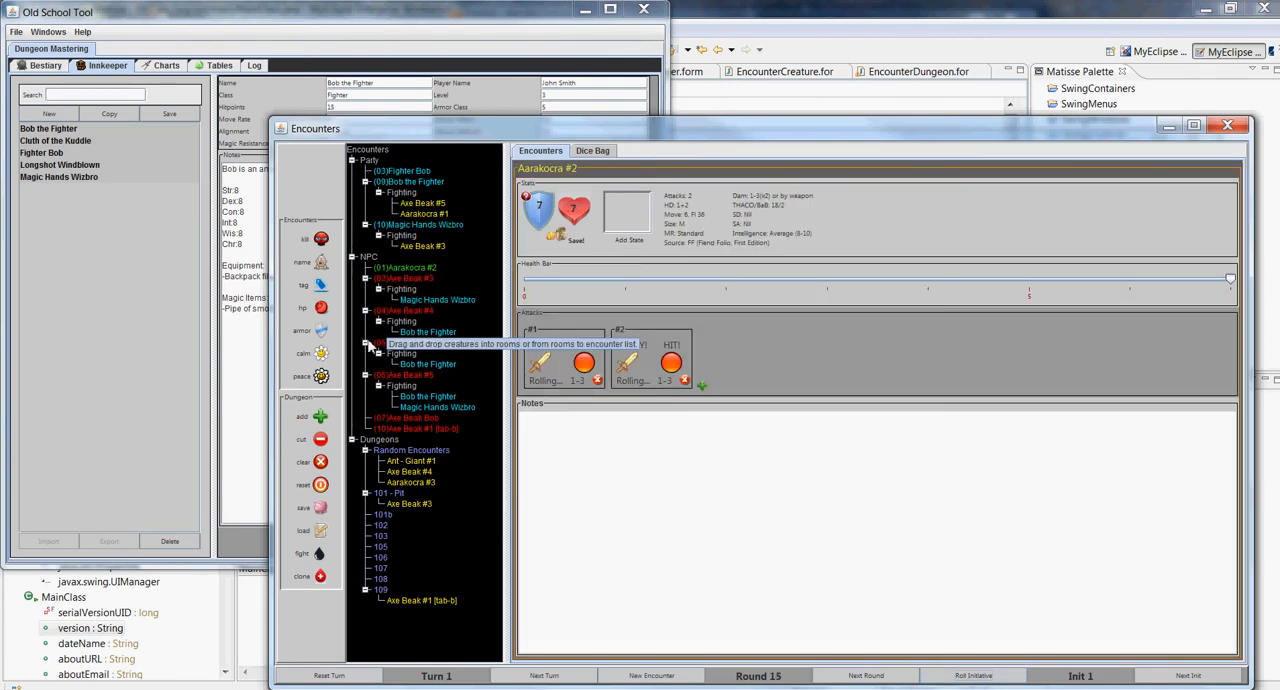
# Clear the fighting lists of Axe Beak #4, Bob the Fighter and Axe Beak #3 together
pyautogui.click(404, 312)
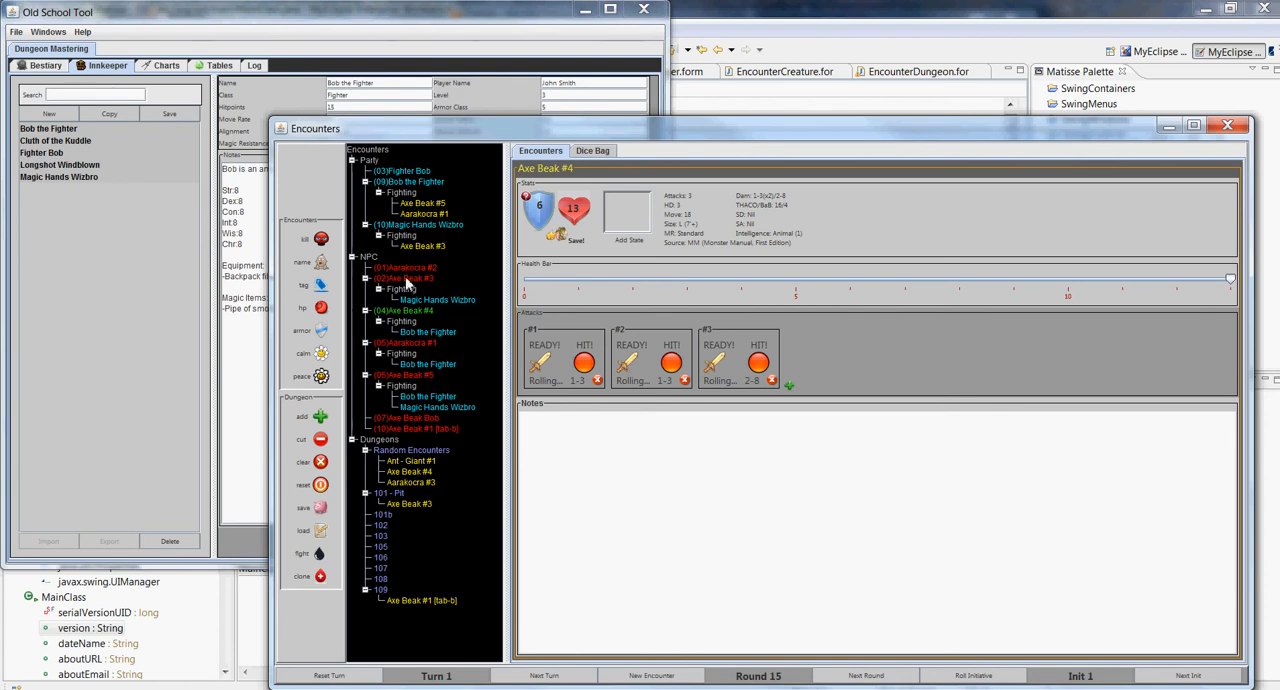
pyautogui.click(408, 188)
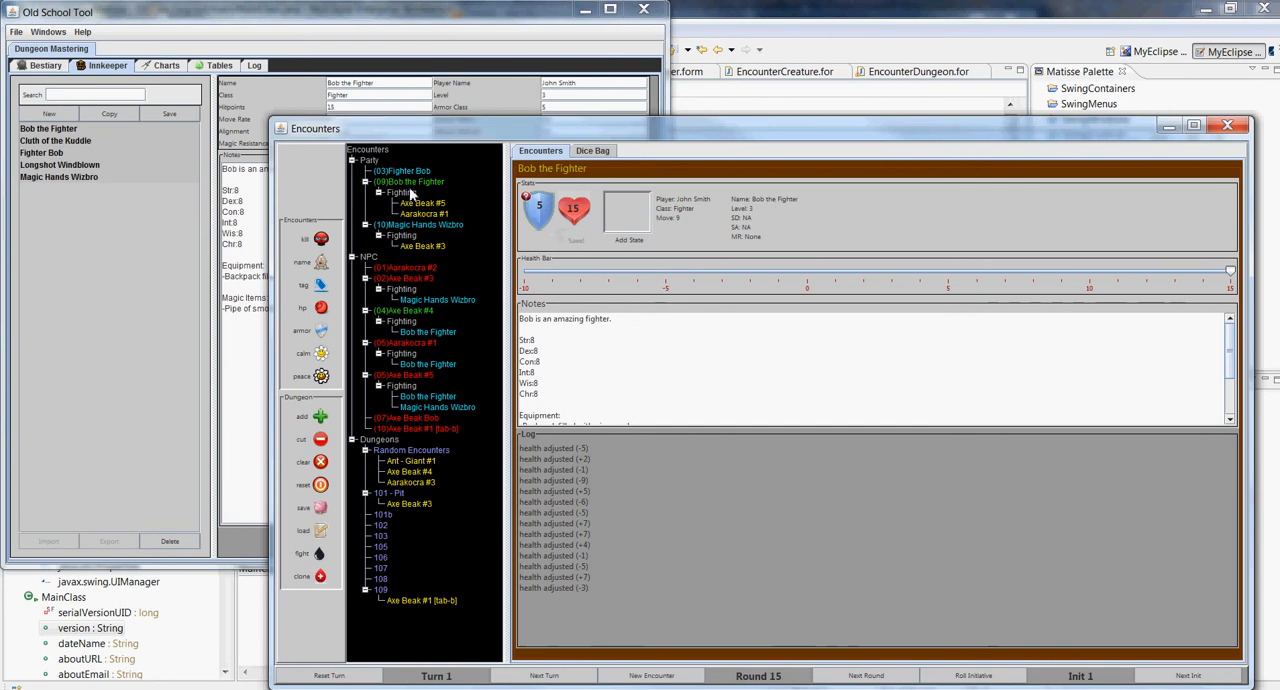
pyautogui.click(408, 277)
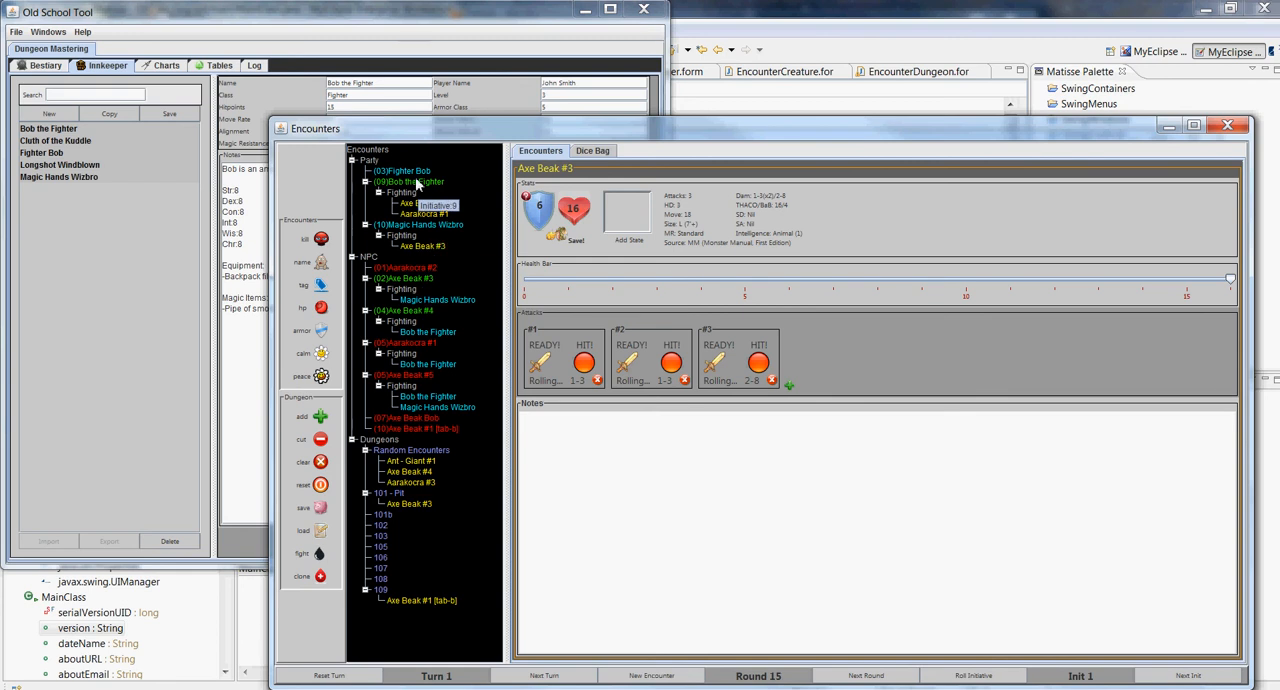
pyautogui.click(321, 374)
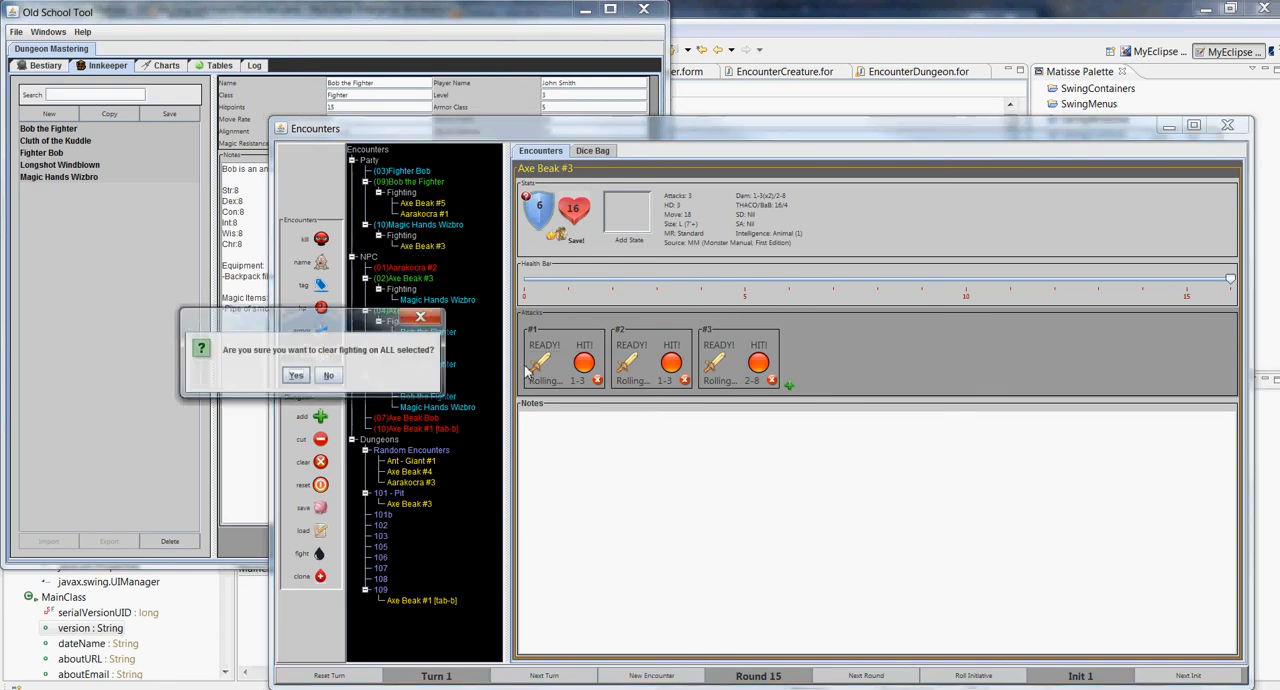
pyautogui.click(295, 375)
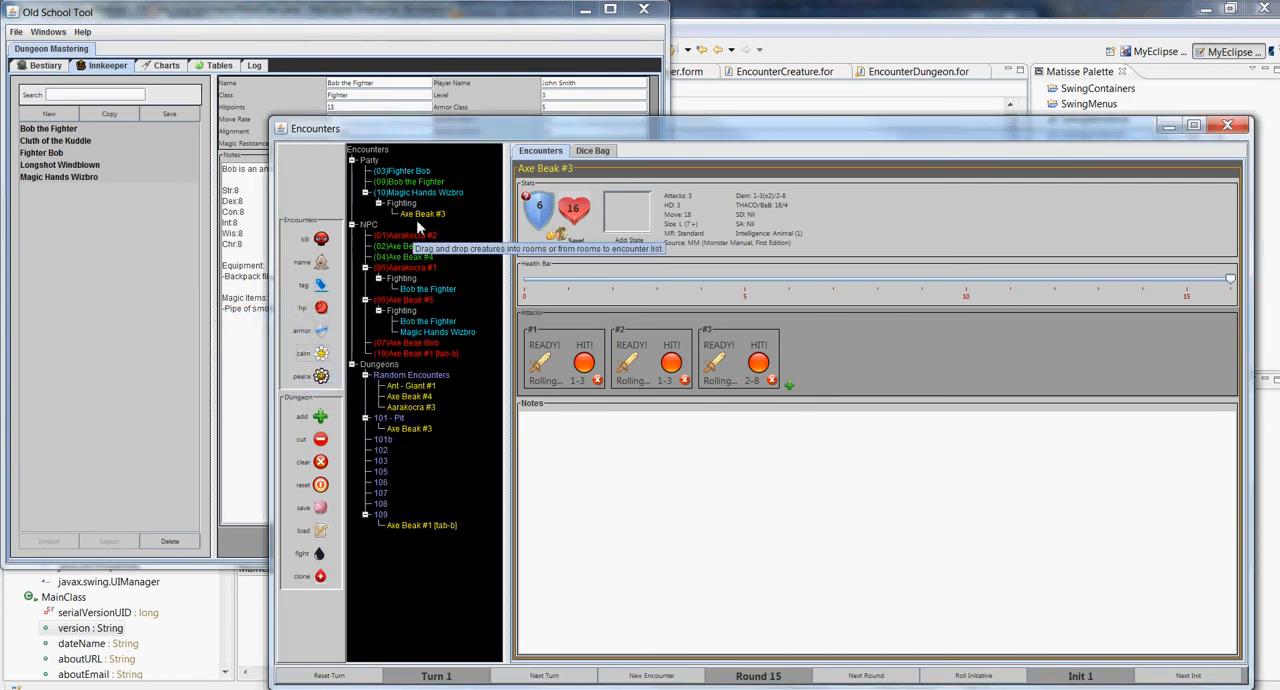
# Clear all fighting lists for every combatant in the encounter at once
pyautogui.click(321, 377)
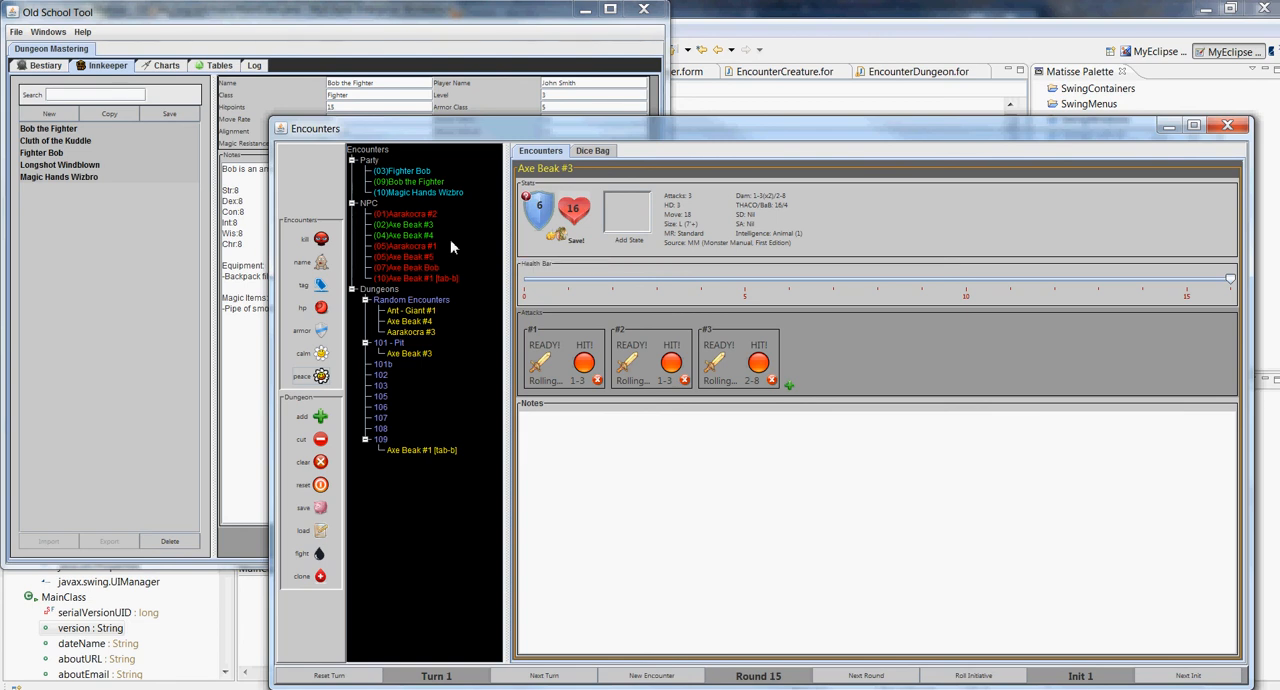
# Set the maximum hit points of party member Magic Hands Wizbro to 16
pyautogui.click(410, 192)
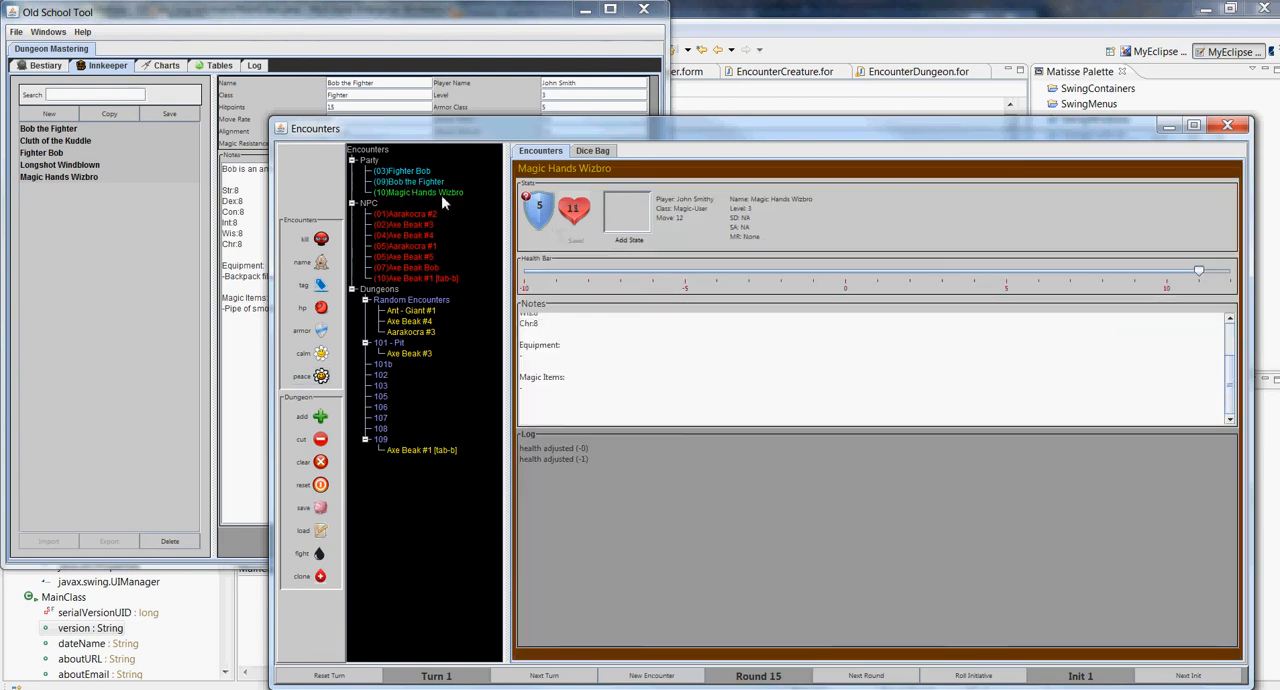
pyautogui.rightClick(577, 230)
pyautogui.click(572, 218)
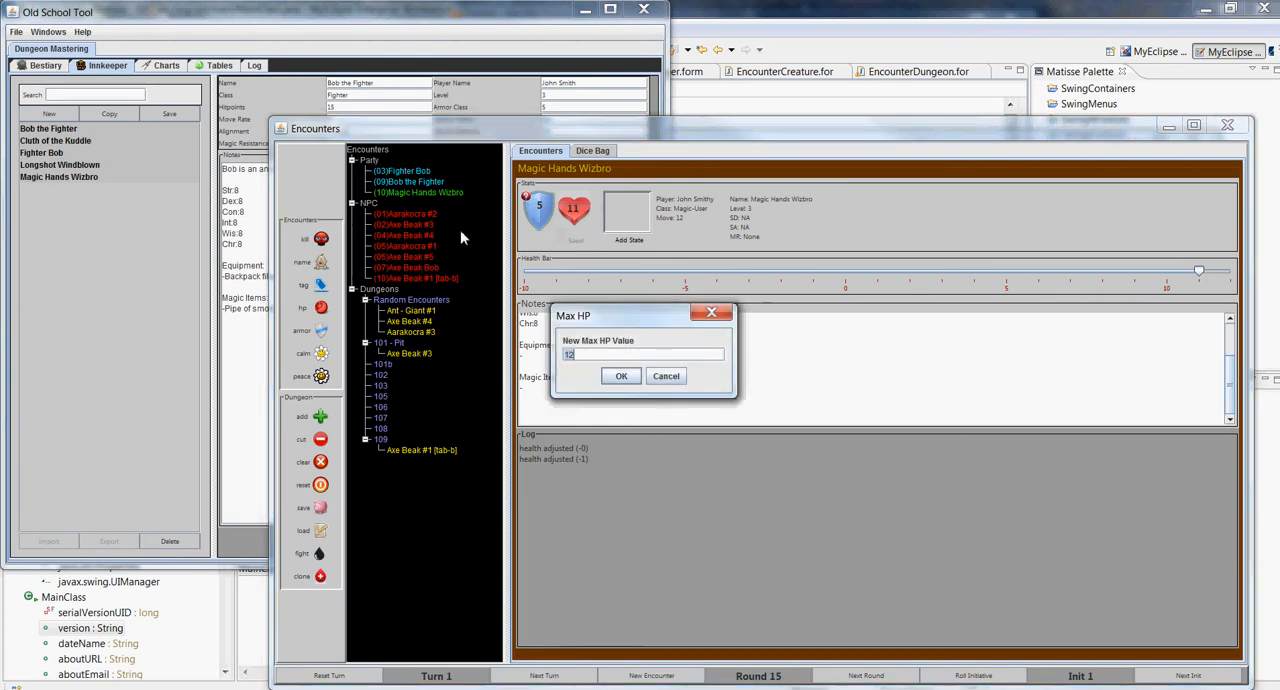
pyautogui.write('16')
pyautogui.click(620, 385)
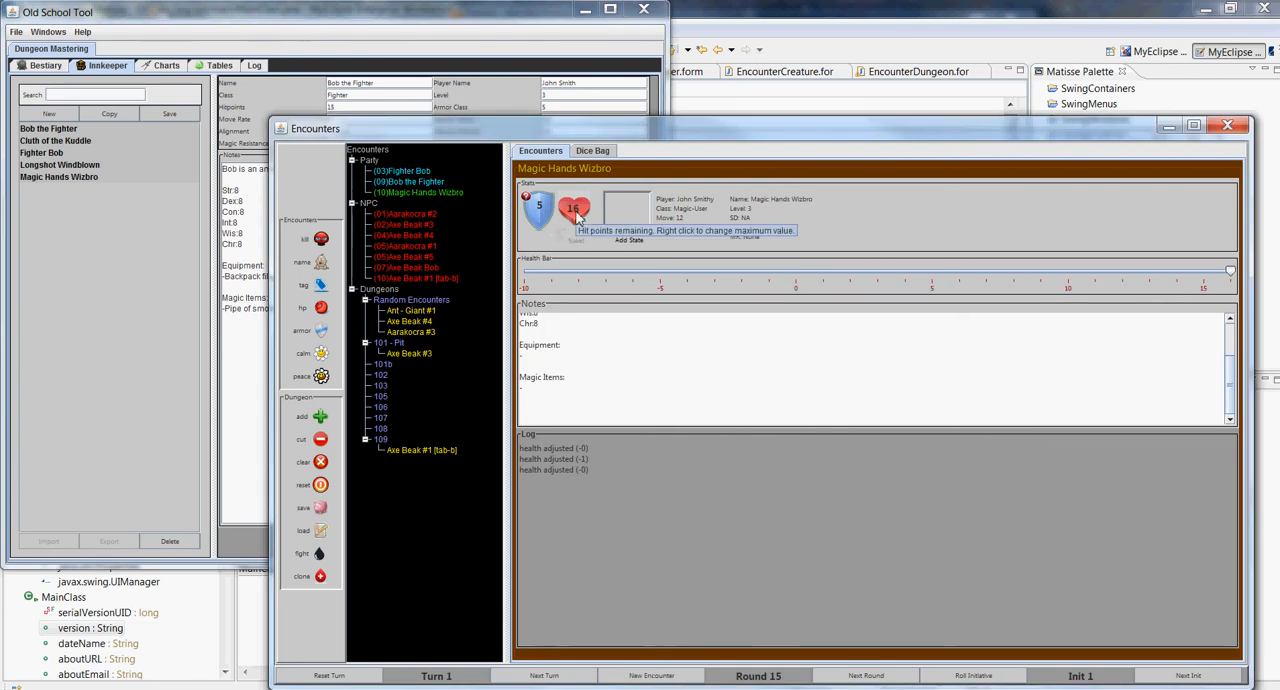
# Load Magic Hands Wizbro's player record in the Innkeeper and return to the encounters window
pyautogui.click(103, 178)
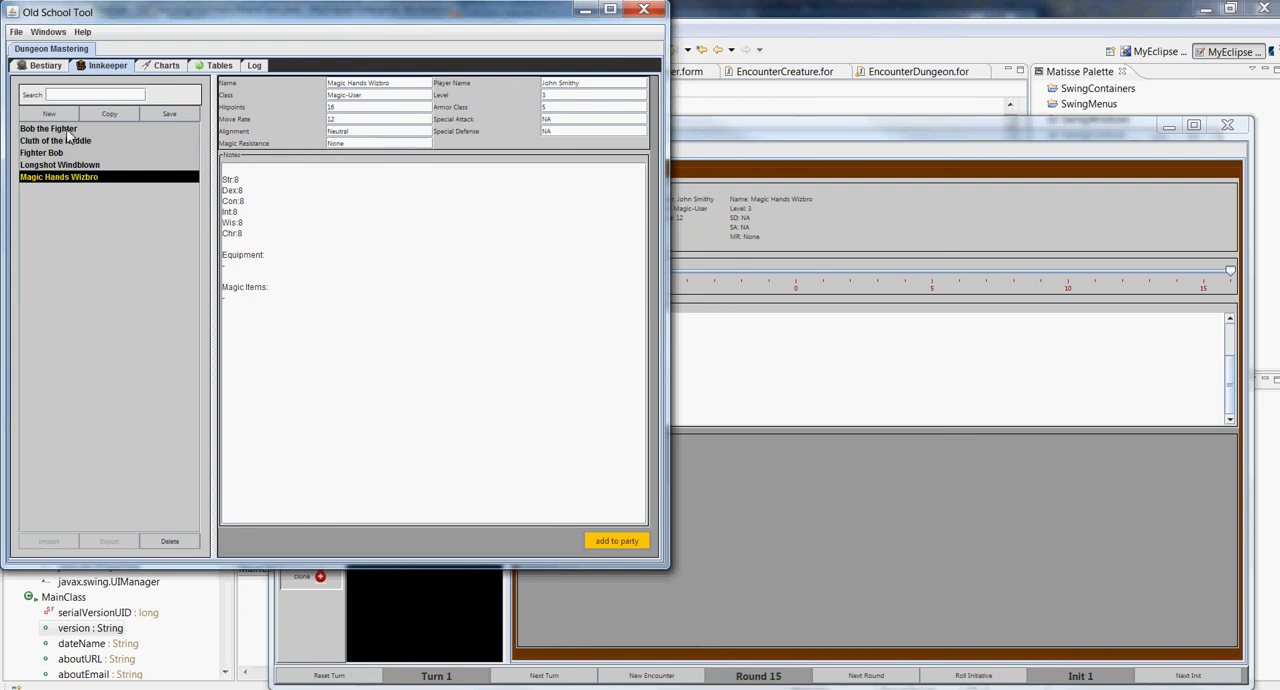
pyautogui.click(673, 455)
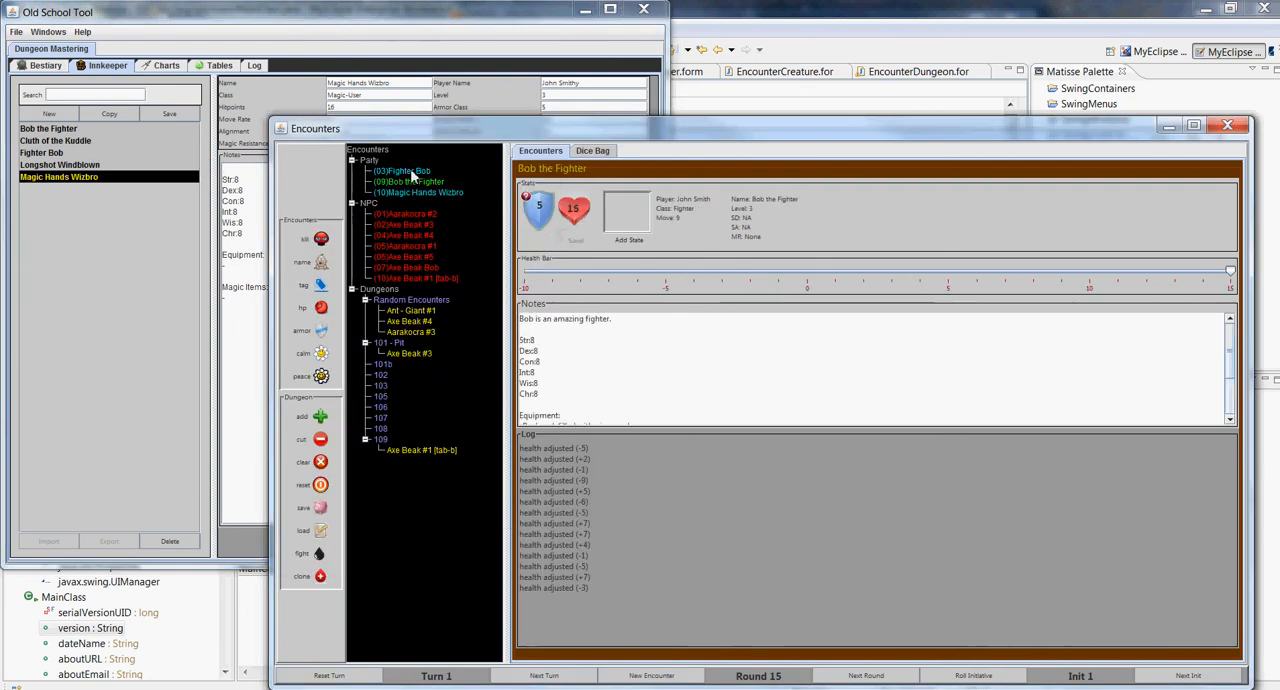
pyautogui.click(141, 220)
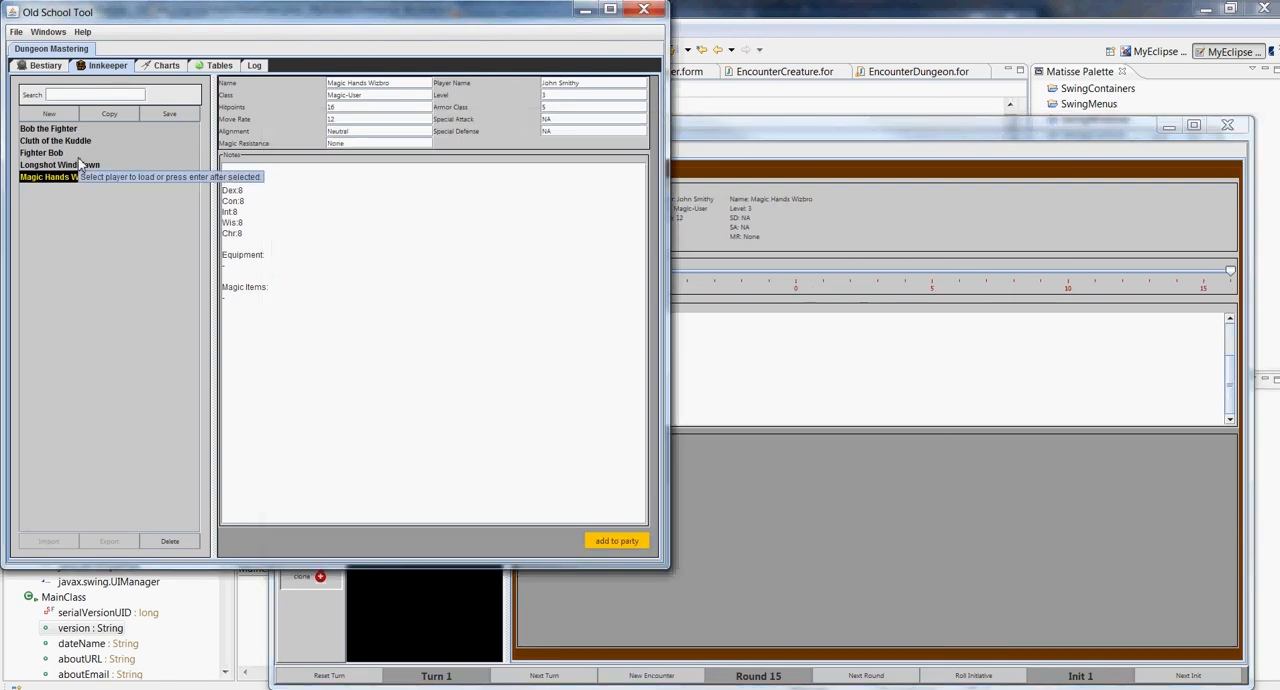
pyautogui.click(838, 512)
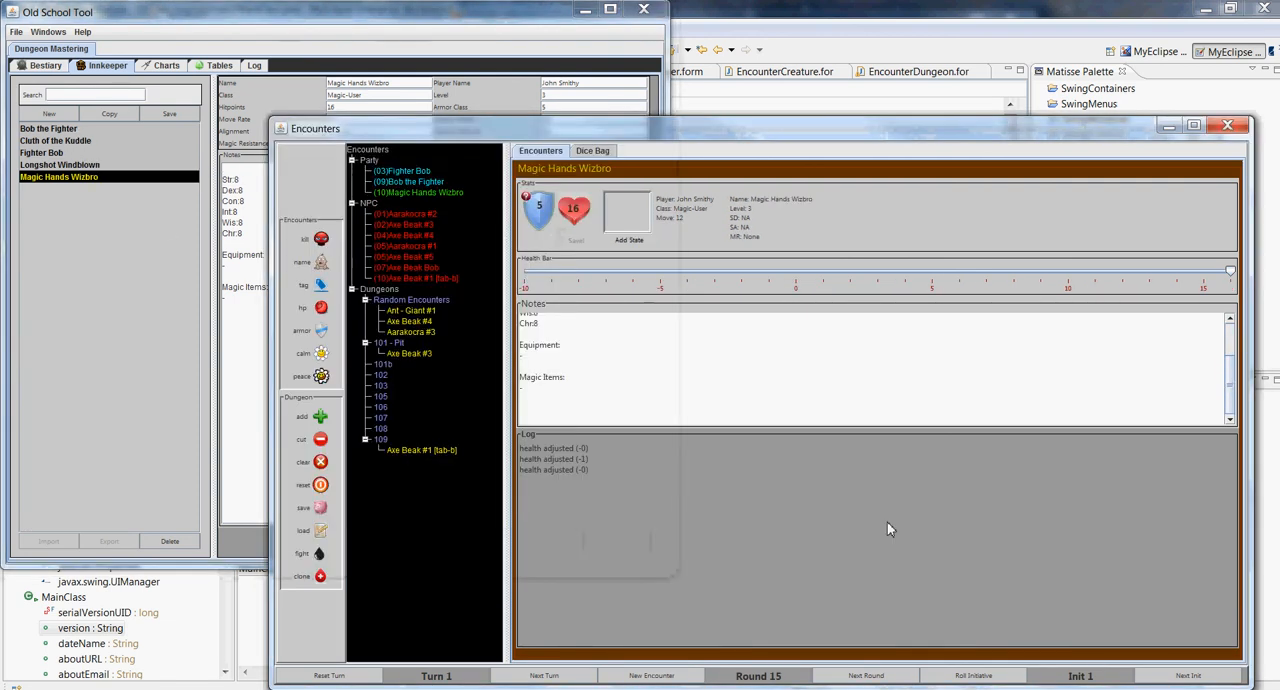
# Examine the encounter stats, notes and logs of Fighter Bob, Bob the Fighter and Magic Hands Wizbro in turn
pyautogui.click(418, 181)
pyautogui.click(412, 171)
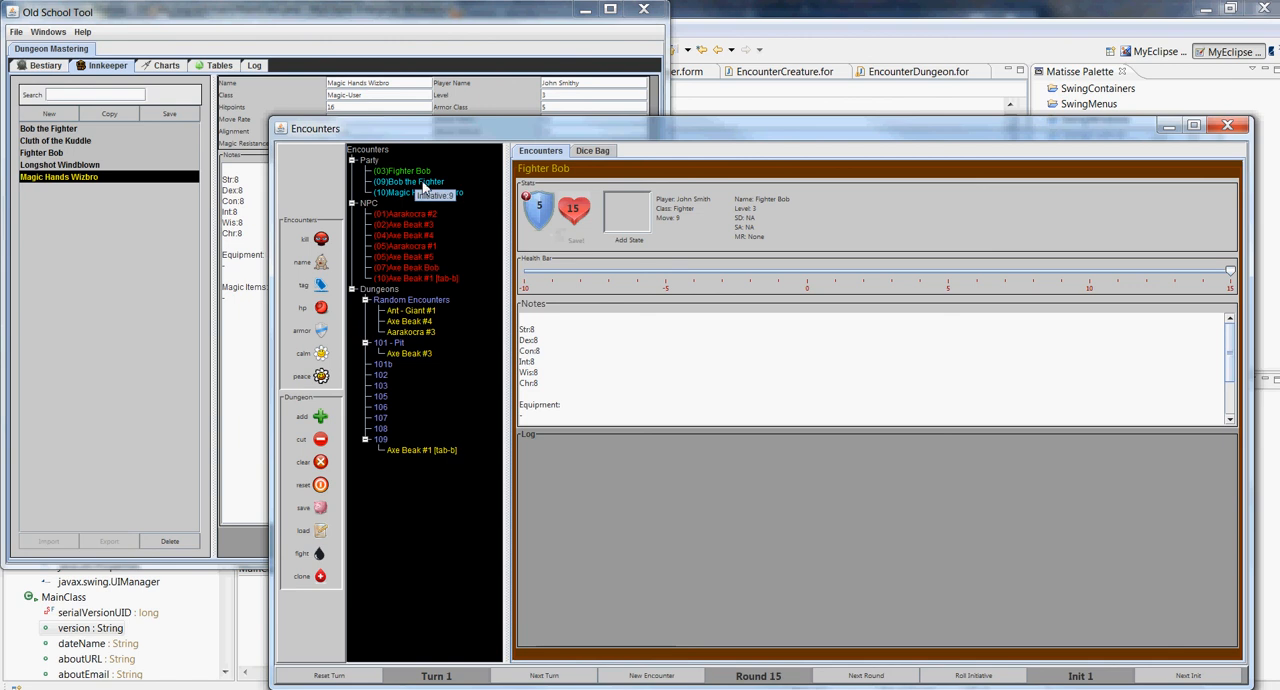
pyautogui.click(425, 183)
pyautogui.click(427, 192)
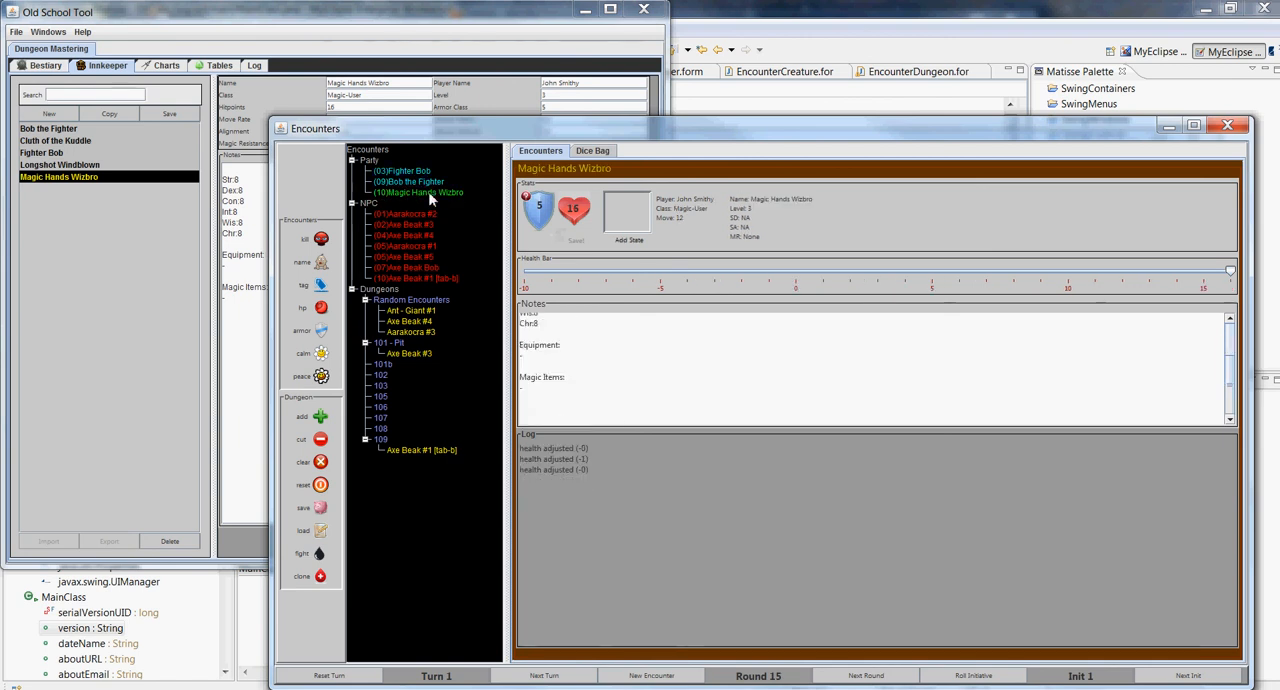
pyautogui.click(425, 182)
pyautogui.click(426, 192)
pyautogui.click(425, 182)
pyautogui.click(426, 194)
pyautogui.click(425, 182)
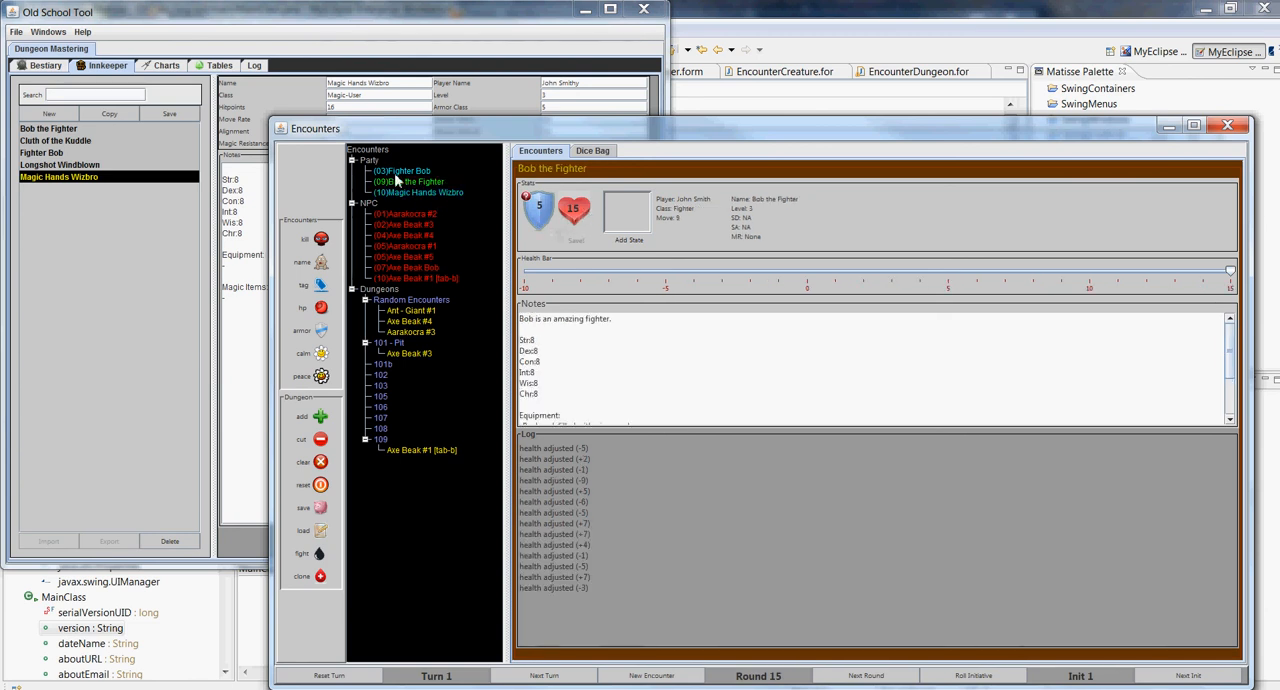
pyautogui.click(147, 229)
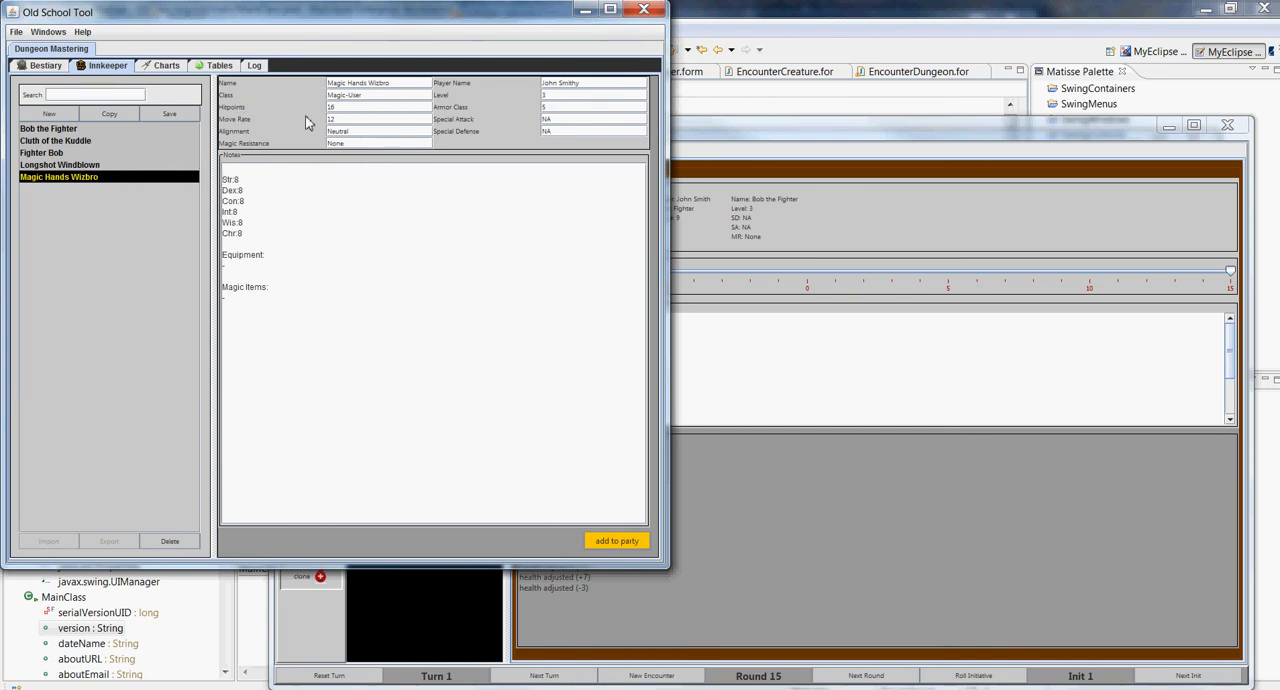
pyautogui.click(849, 458)
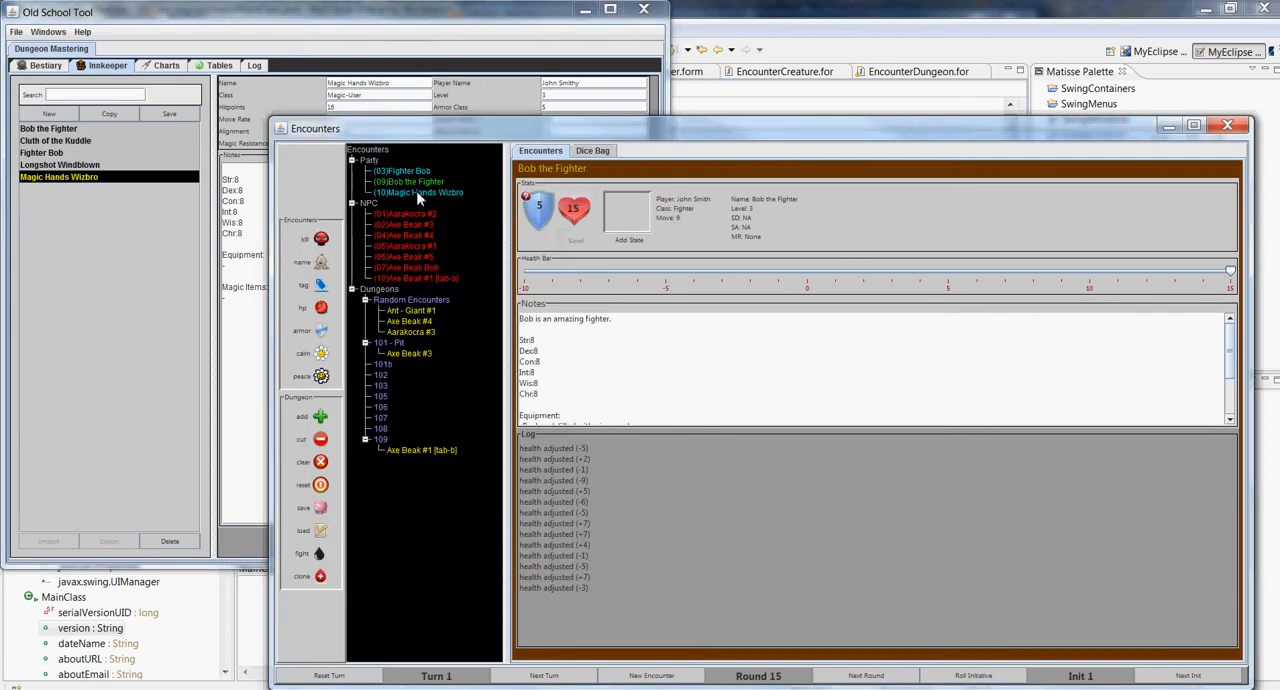
pyautogui.click(419, 194)
pyautogui.click(426, 182)
pyautogui.click(428, 172)
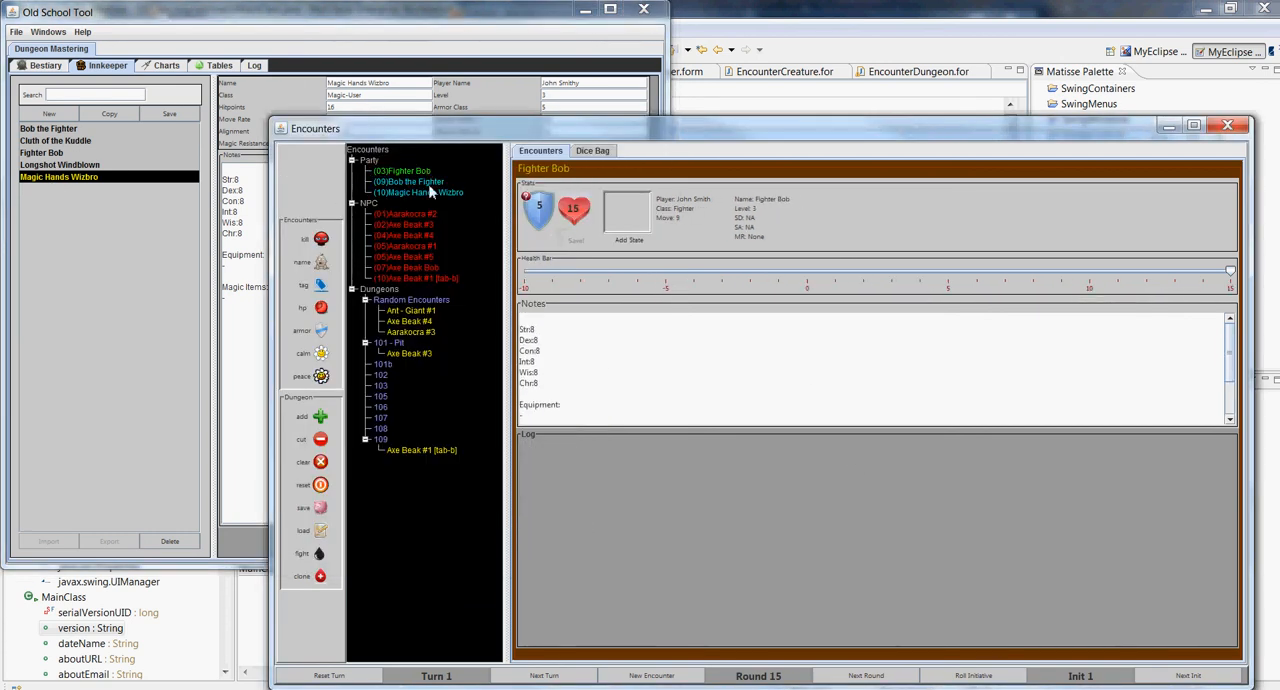
pyautogui.click(429, 184)
pyautogui.click(430, 193)
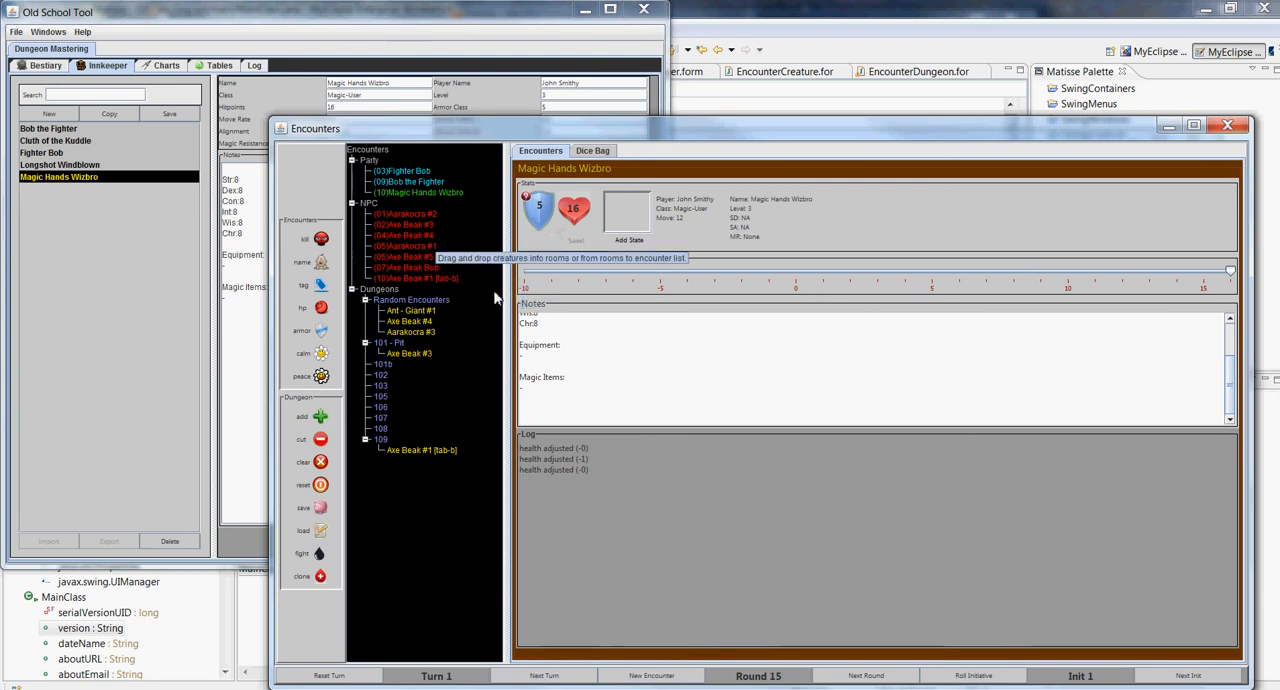
# Add Magic Hands Wizbro to Axe Beak #5's fighting list and roll Axe Beak #5's attack #1
pyautogui.click(407, 256)
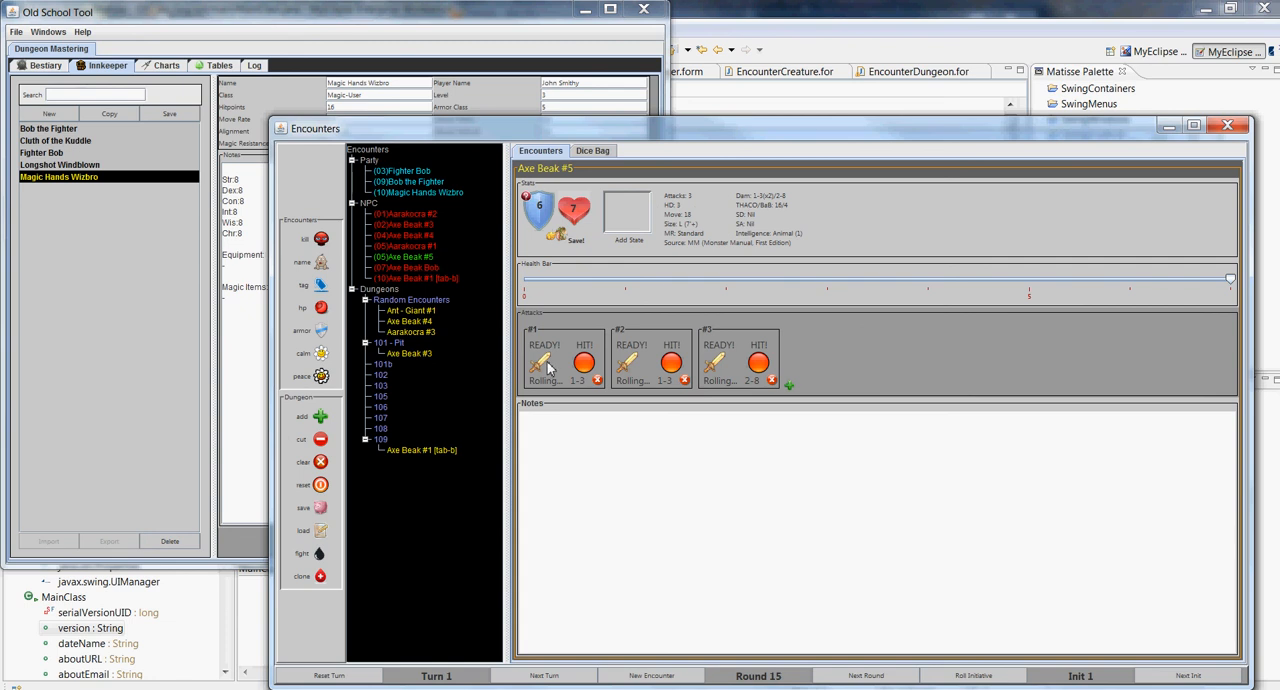
pyautogui.moveTo(407, 258); pyautogui.dragTo(437, 197)
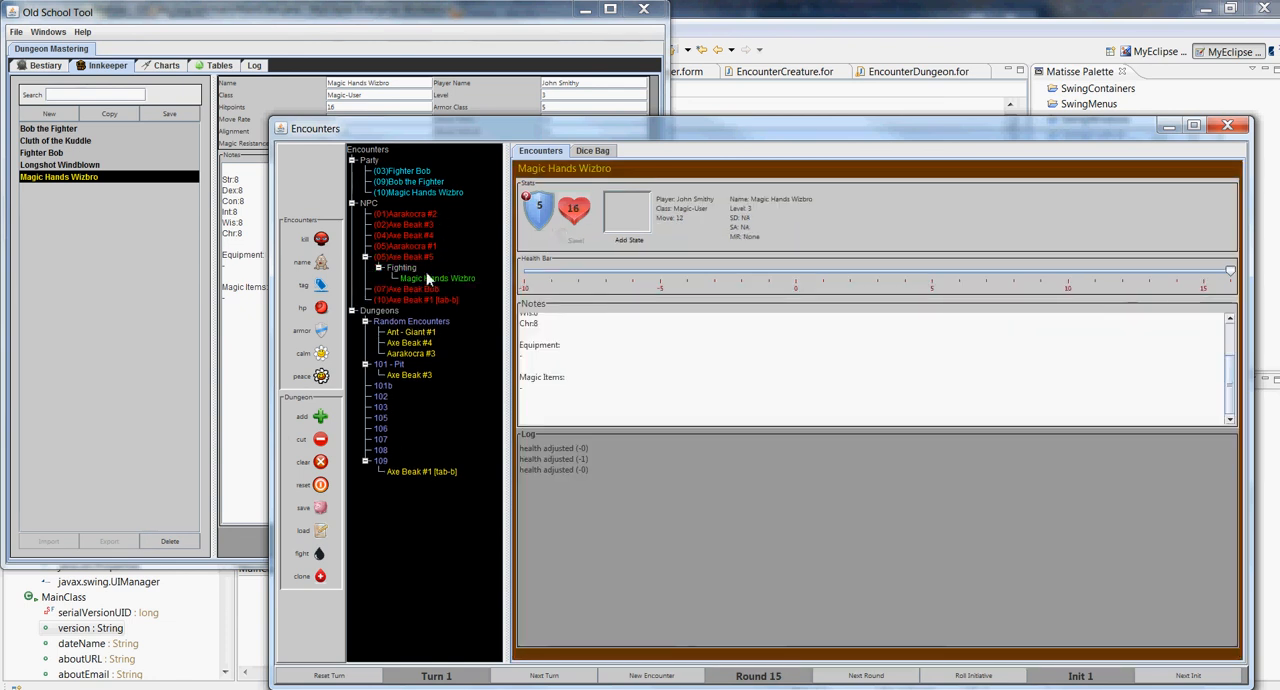
pyautogui.click(420, 257)
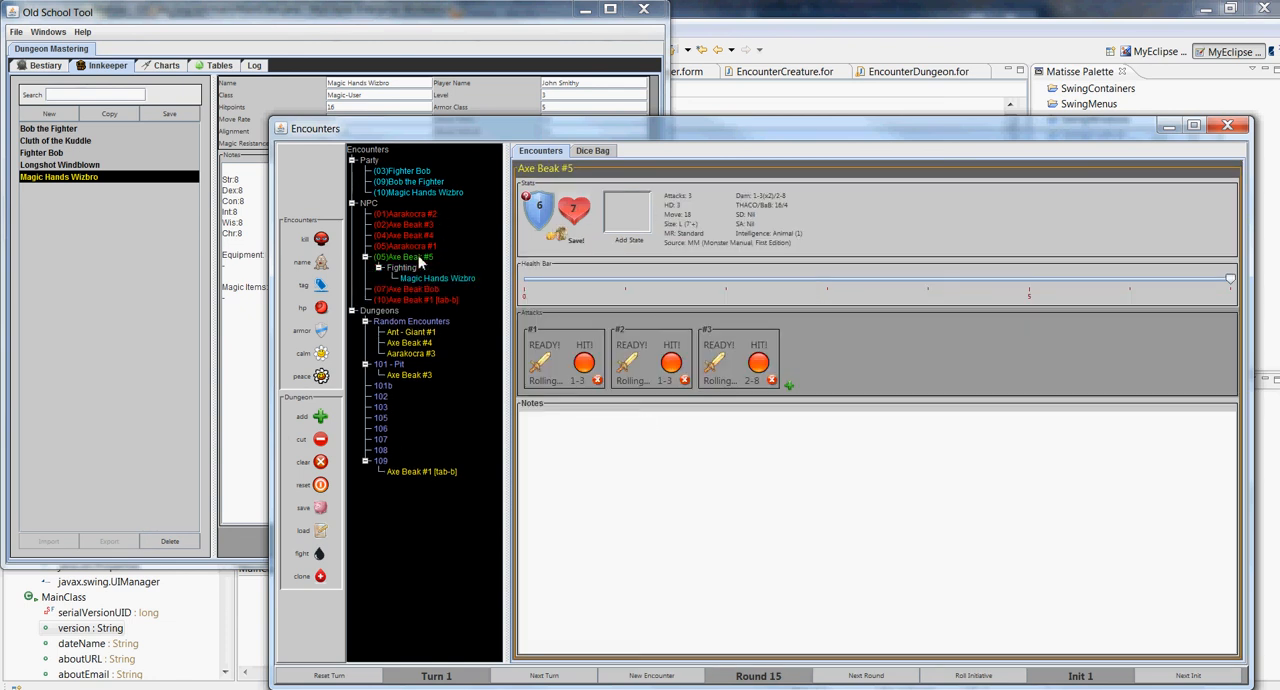
pyautogui.click(542, 367)
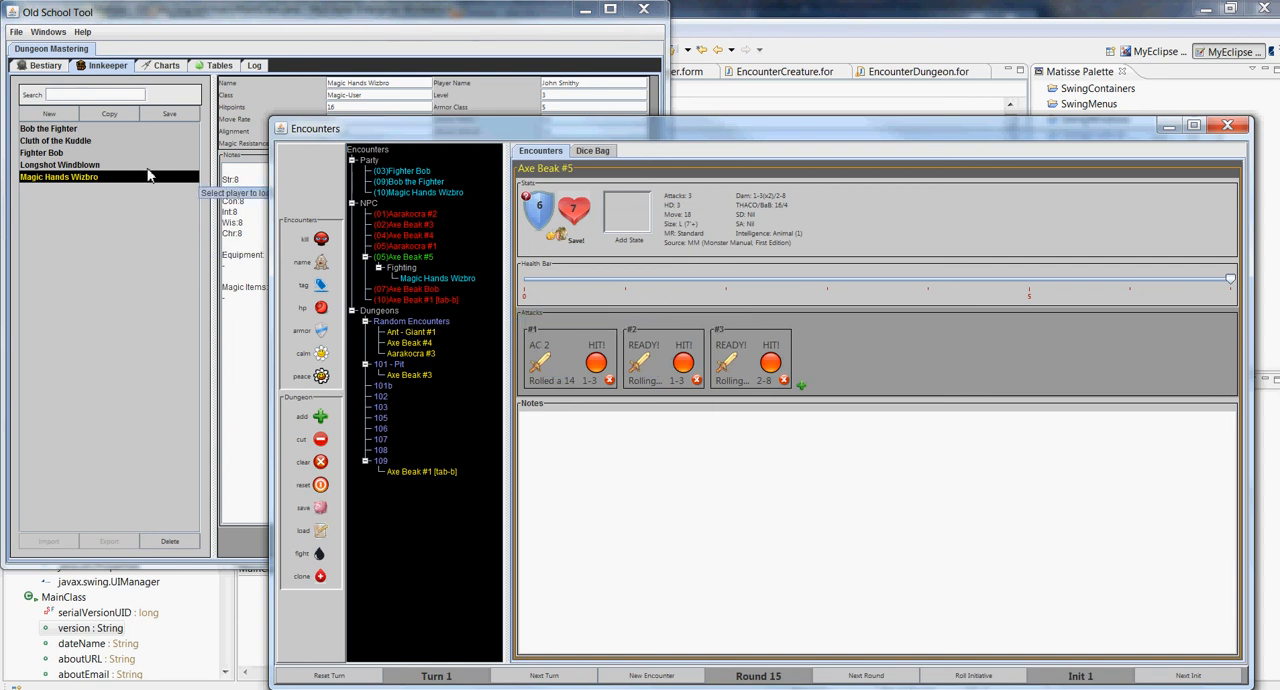
# Look through the Bestiary, Innkeeper, Charts, Tables and Log sections of the main window, ending on the Bestiary
pyautogui.click(178, 314)
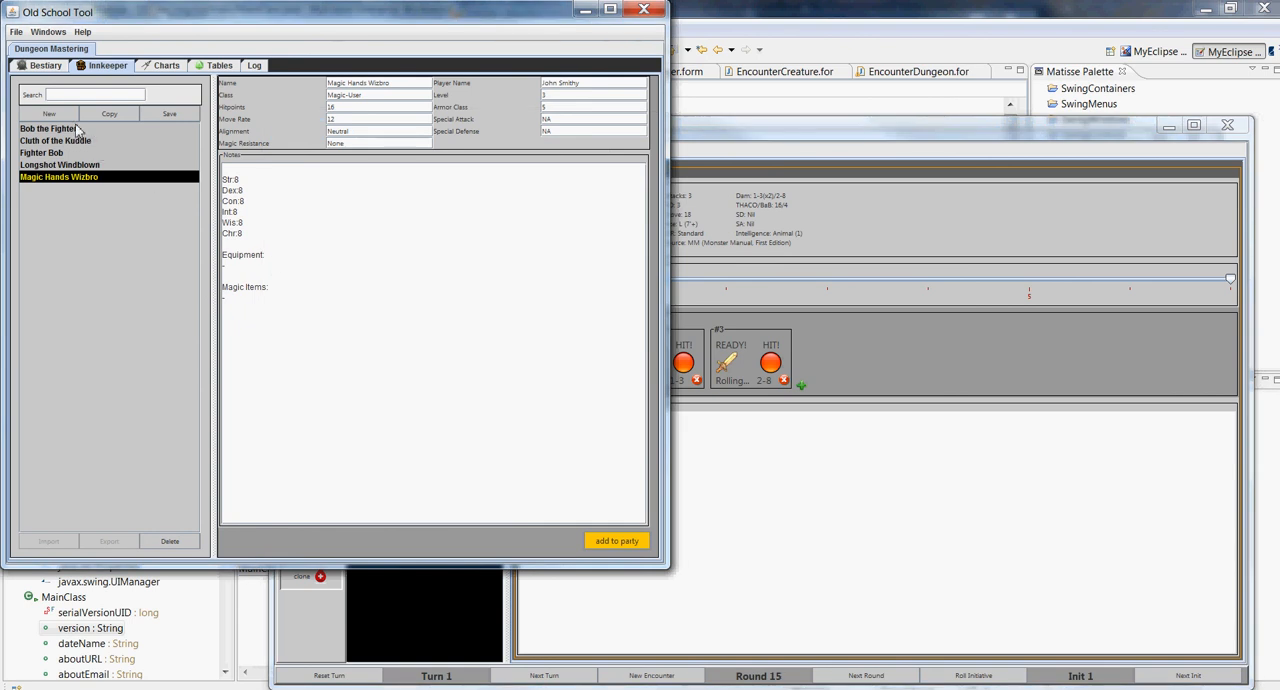
pyautogui.click(40, 65)
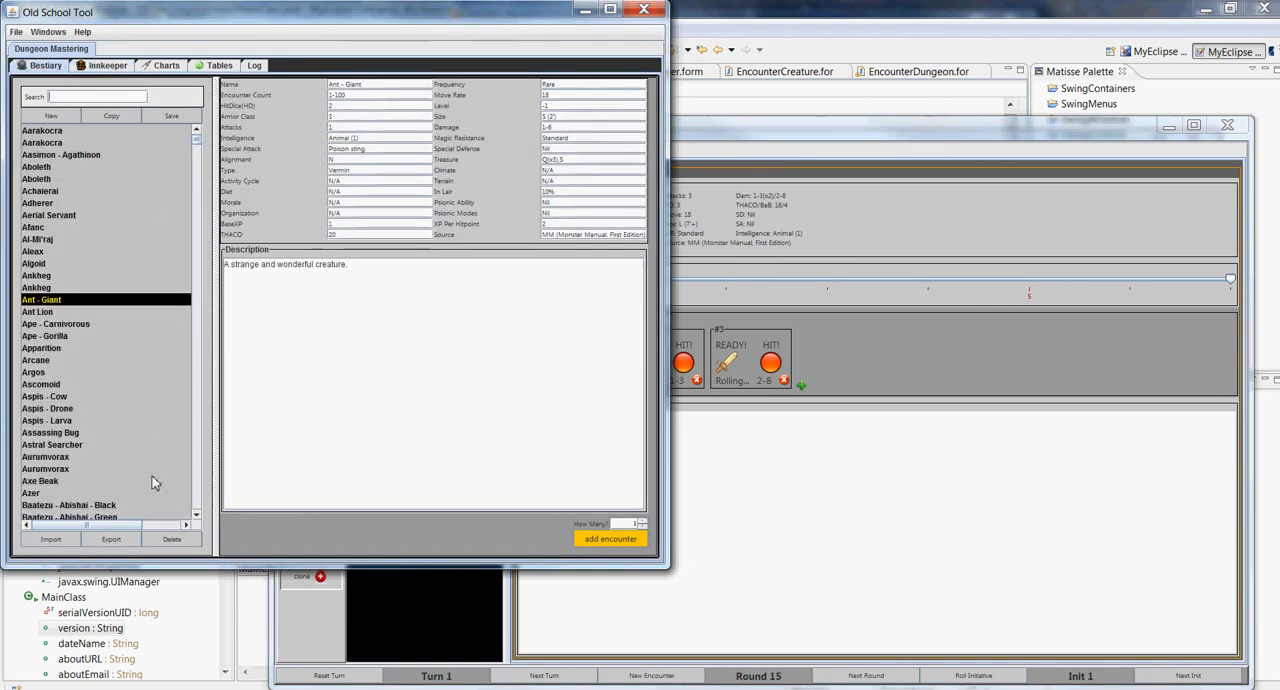
pyautogui.click(106, 66)
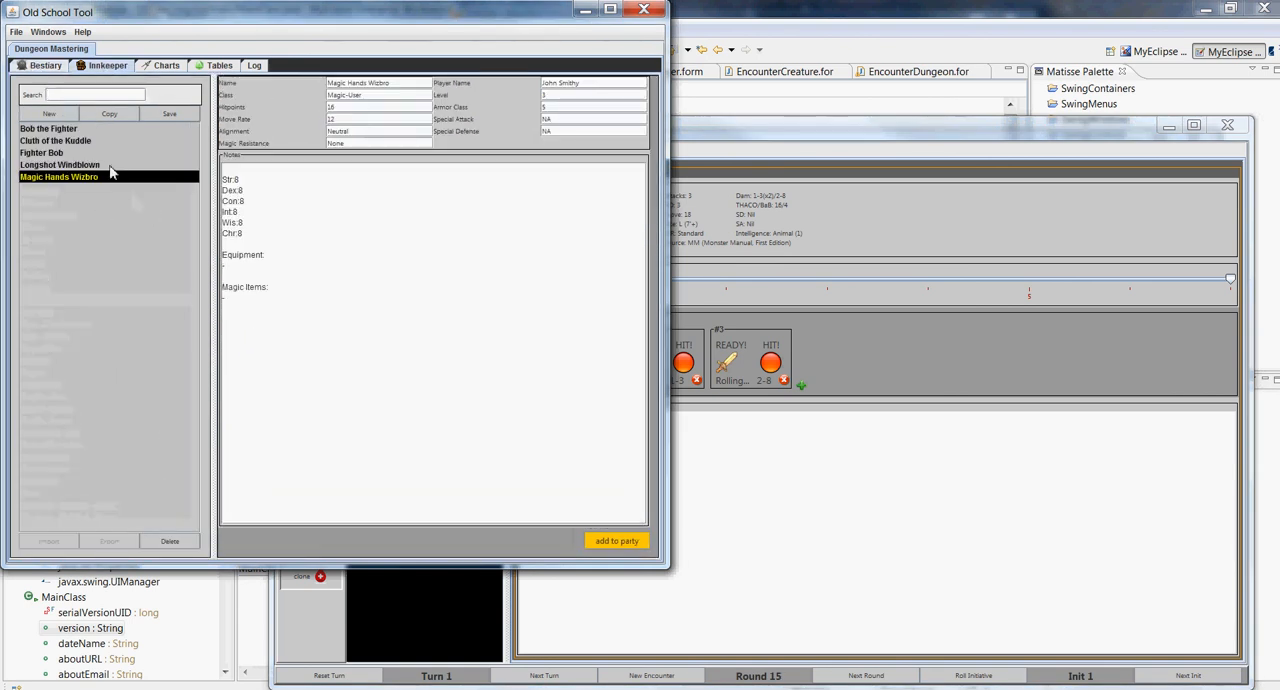
pyautogui.click(163, 68)
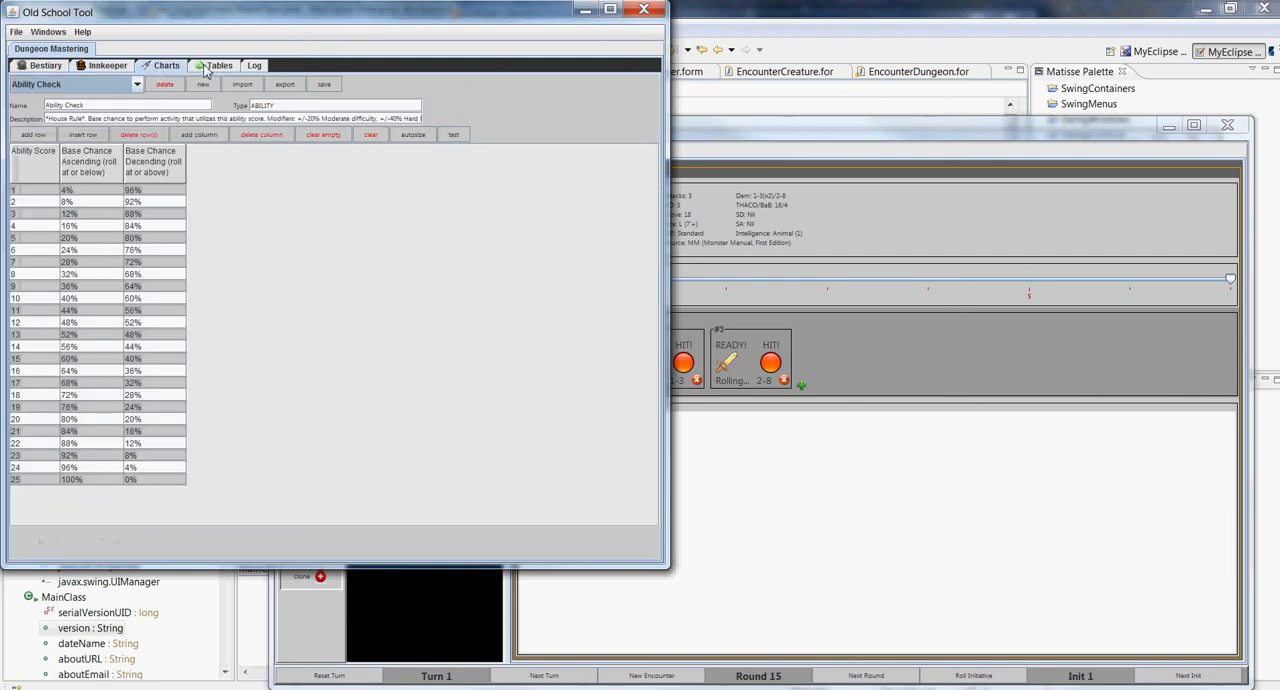
pyautogui.click(207, 66)
pyautogui.click(252, 66)
pyautogui.click(45, 66)
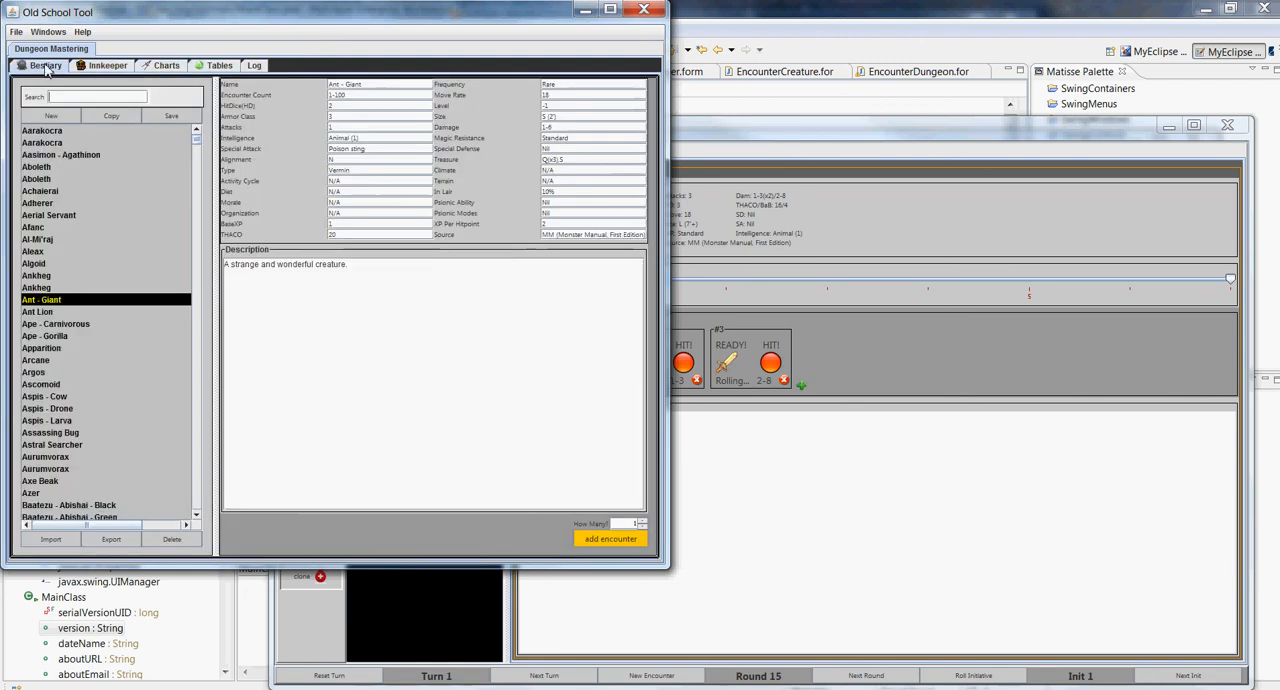
pyautogui.click(16, 32)
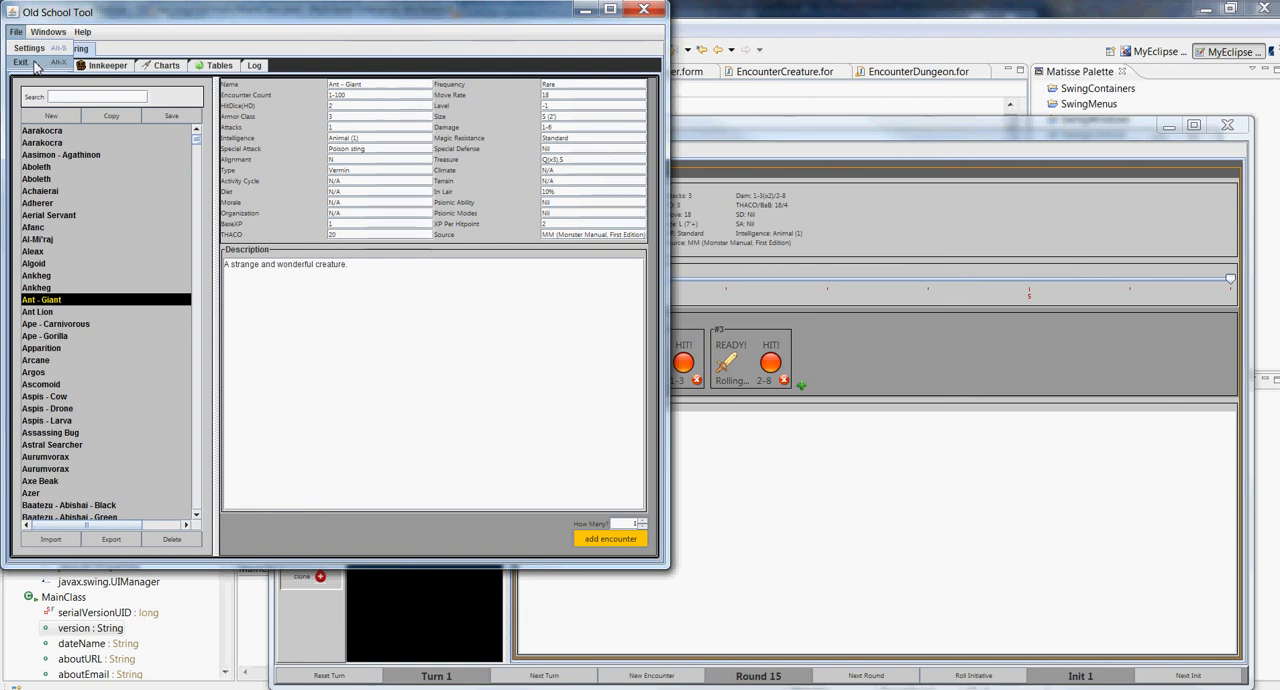
pyautogui.click(502, 689)
pyautogui.click(458, 666)
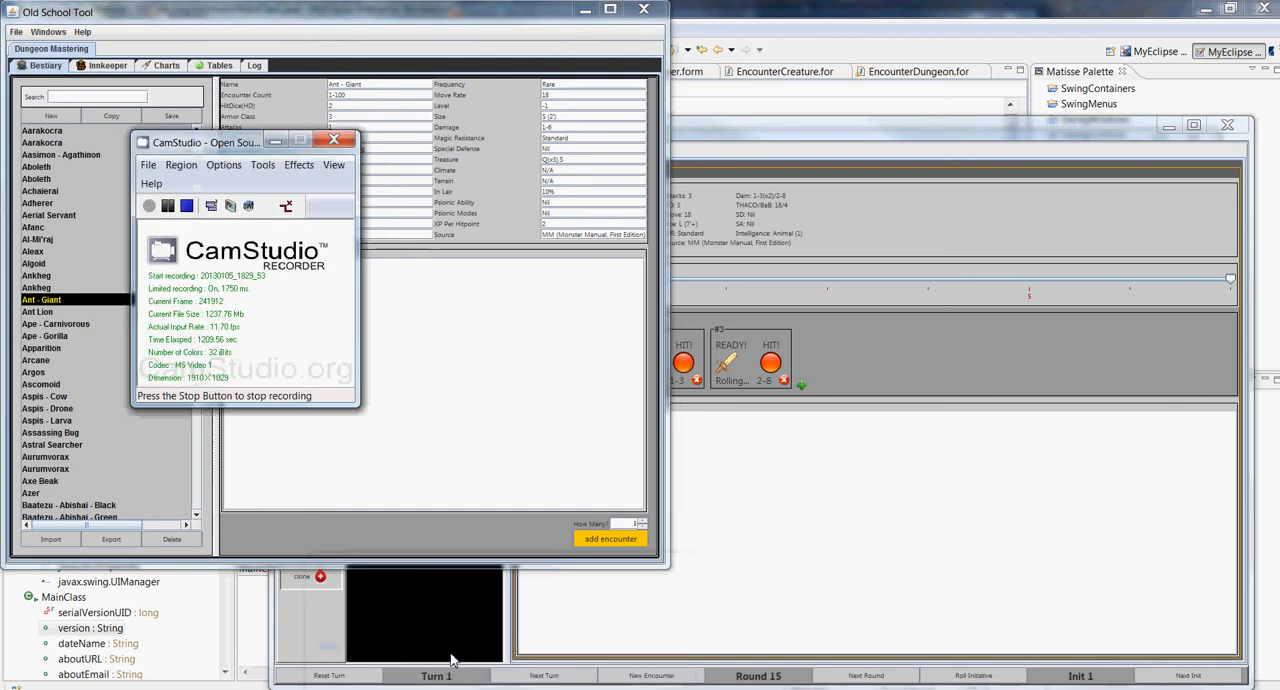